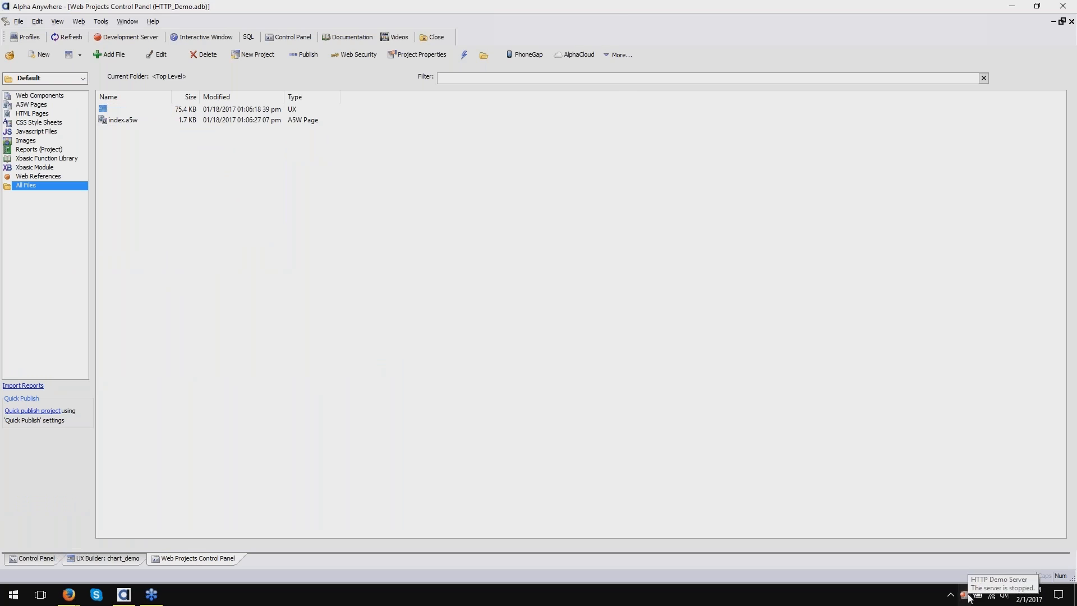
# - Open the HTTP Demo Server settings from the tray and show the Other page's HTTP Publish options
pyautogui.doubleClick(965, 594)
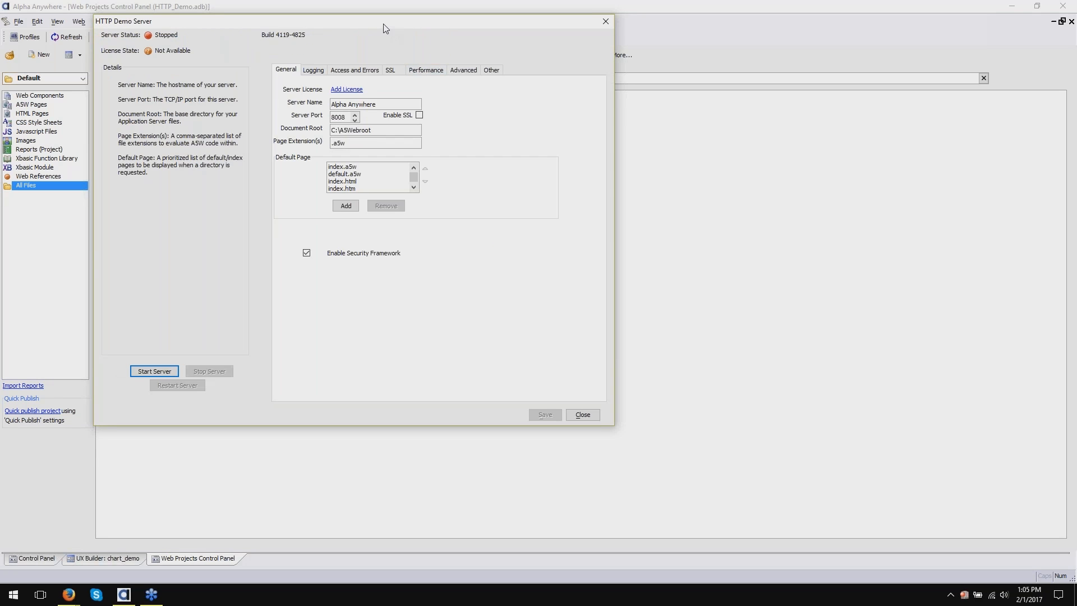
pyautogui.moveTo(384, 26); pyautogui.dragTo(554, 101)
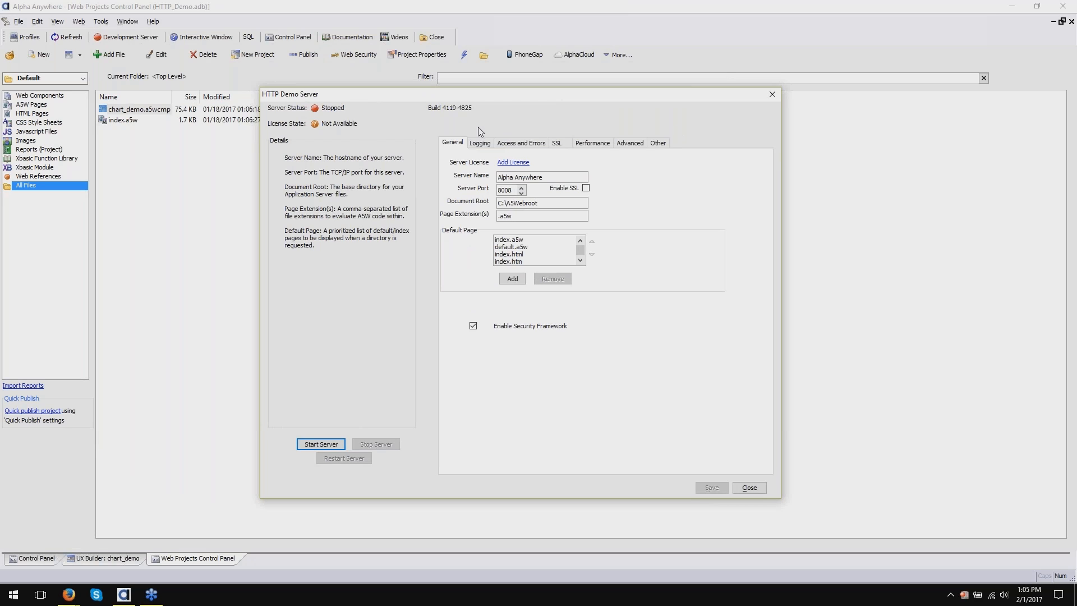
pyautogui.click(659, 142)
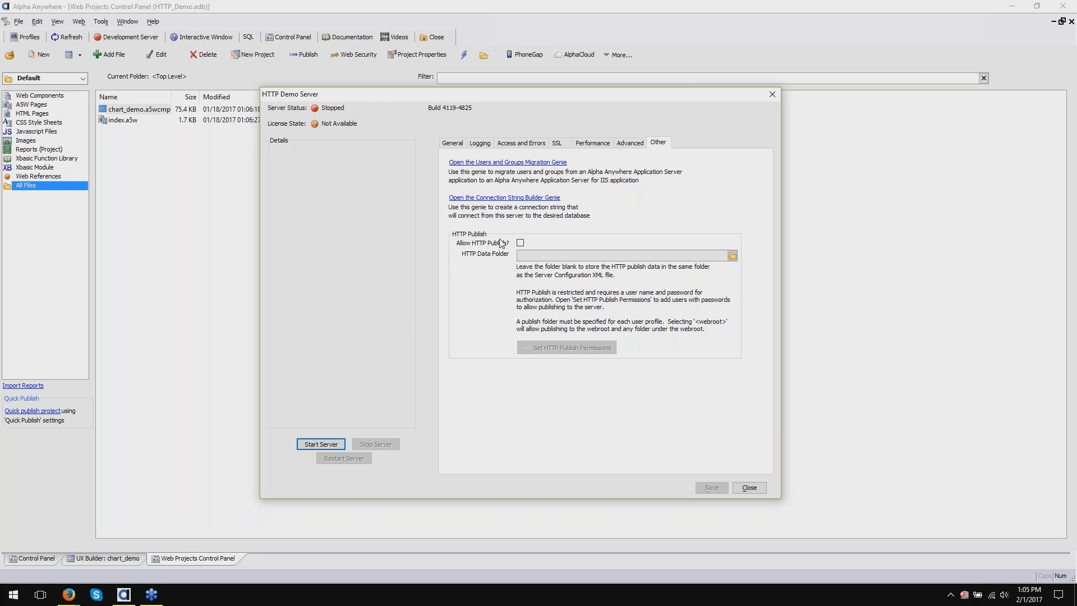
# - Check Allow HTTP Publish, save the server settings and acknowledge the Settings Saved message
pyautogui.click(520, 243)
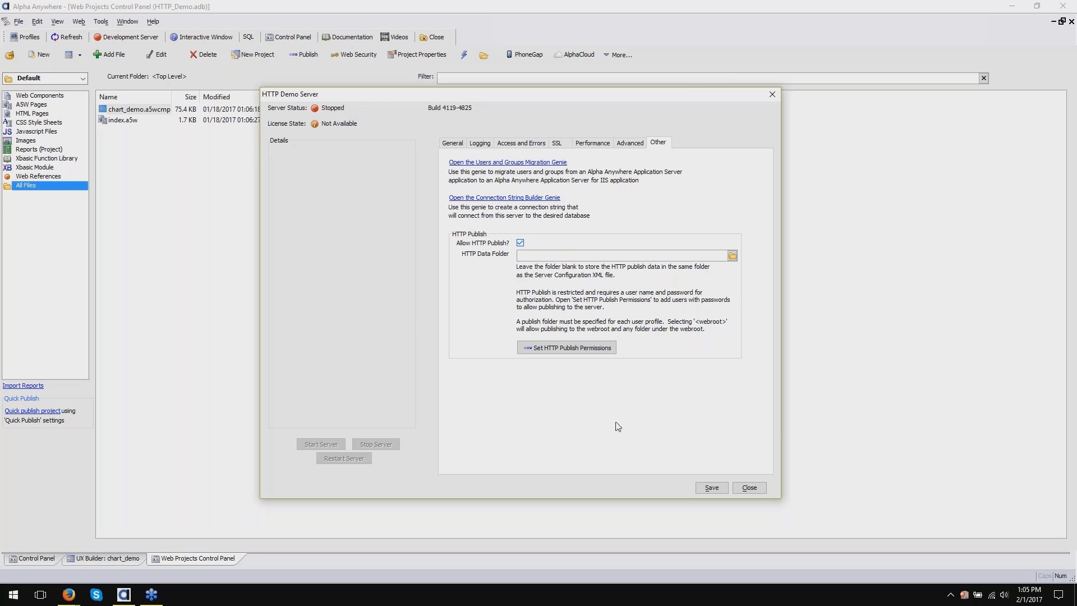
pyautogui.click(702, 490)
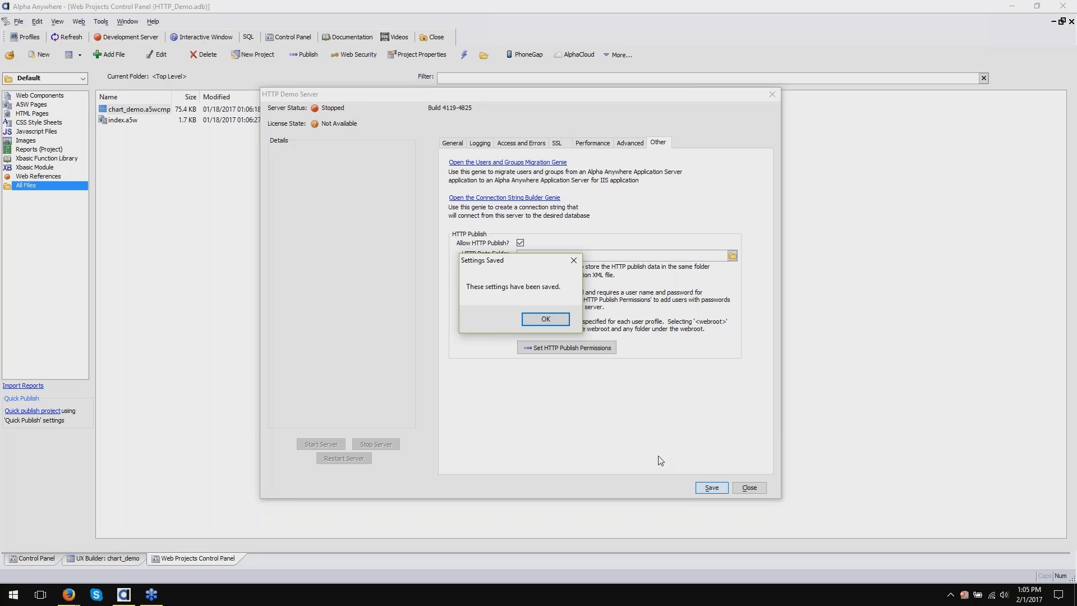
pyautogui.click(555, 319)
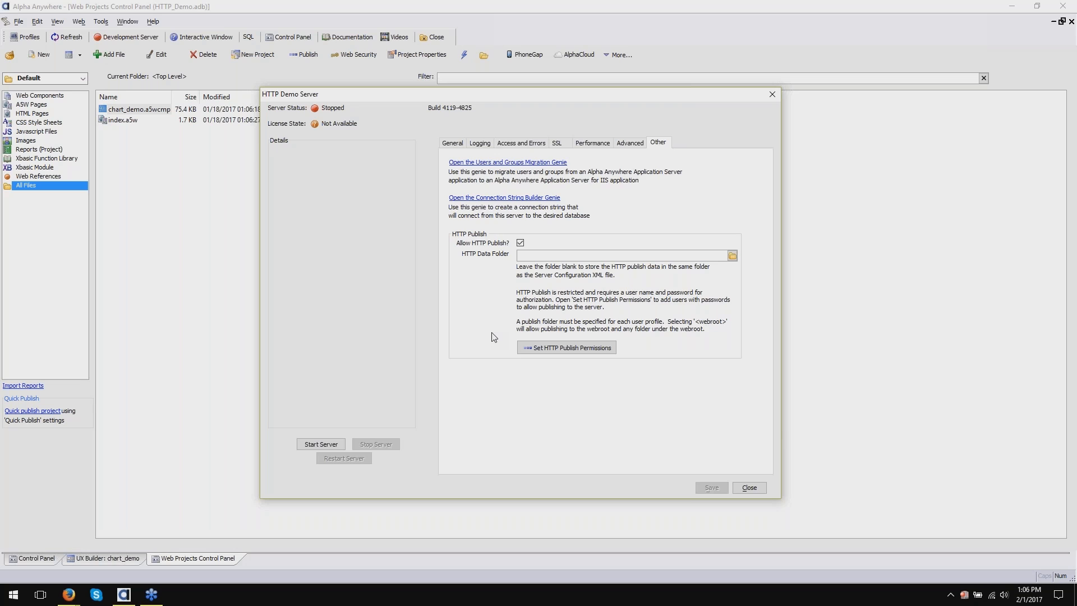
# - Look over the permissions list and the General and SSL pages, then reopen the empty HTTP Publish permissions list
pyautogui.click(582, 350)
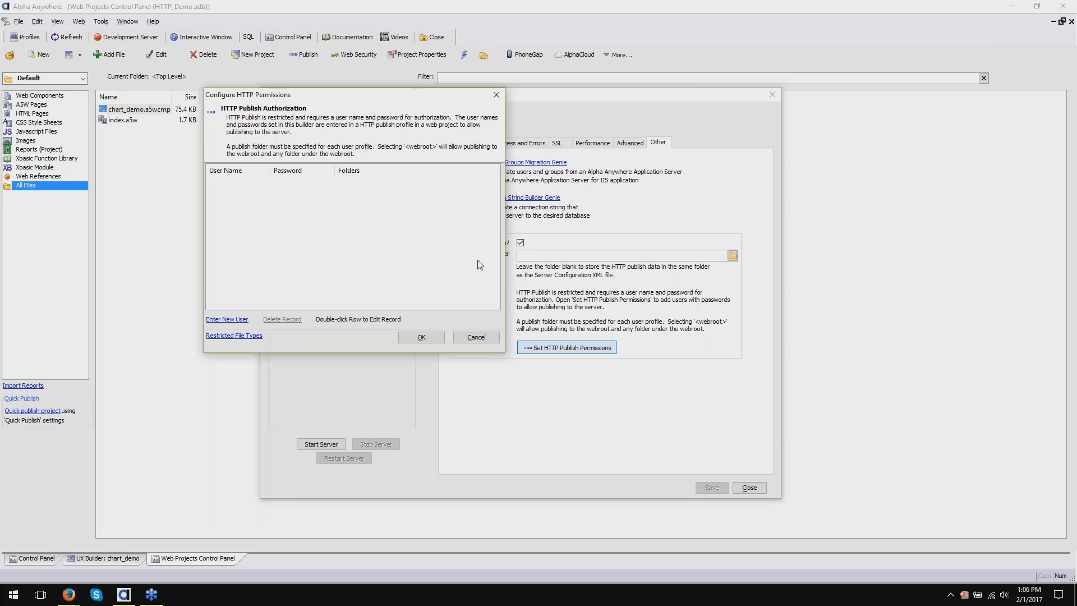
pyautogui.moveTo(354, 100); pyautogui.dragTo(471, 155)
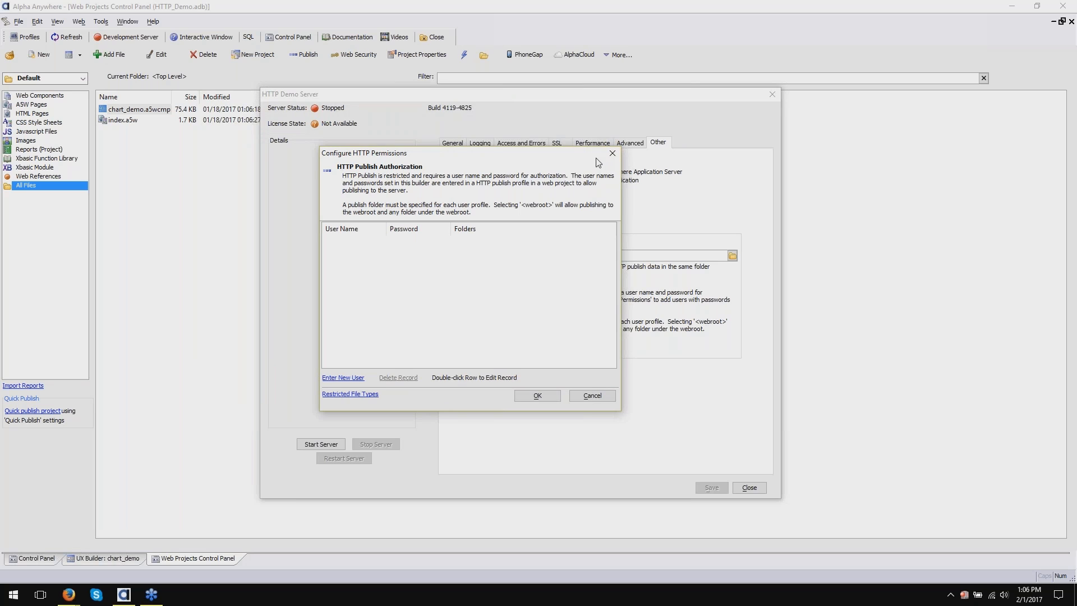
pyautogui.click(612, 153)
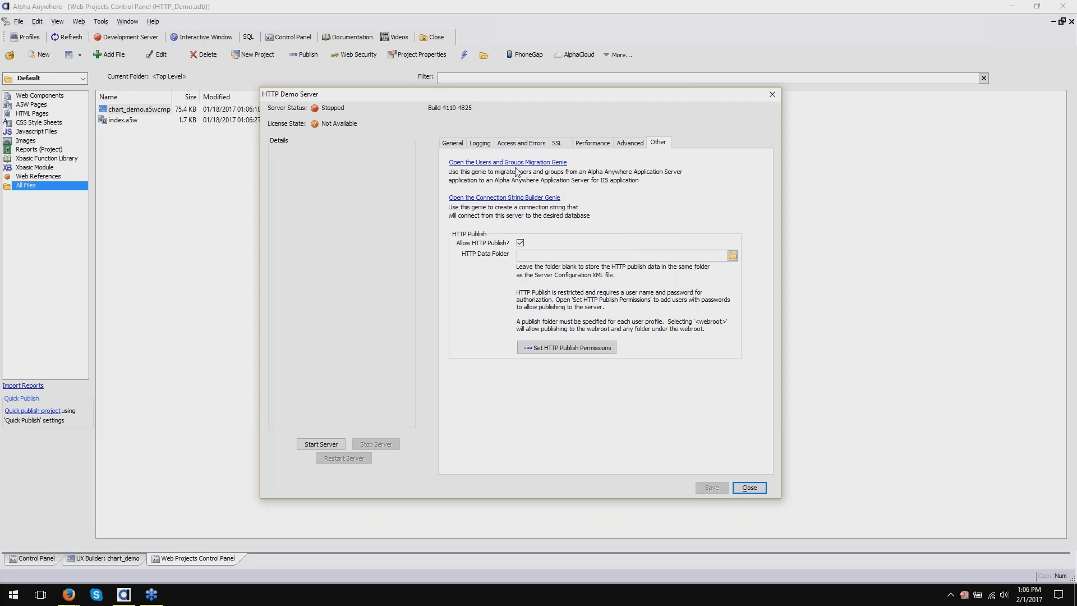
pyautogui.click(451, 144)
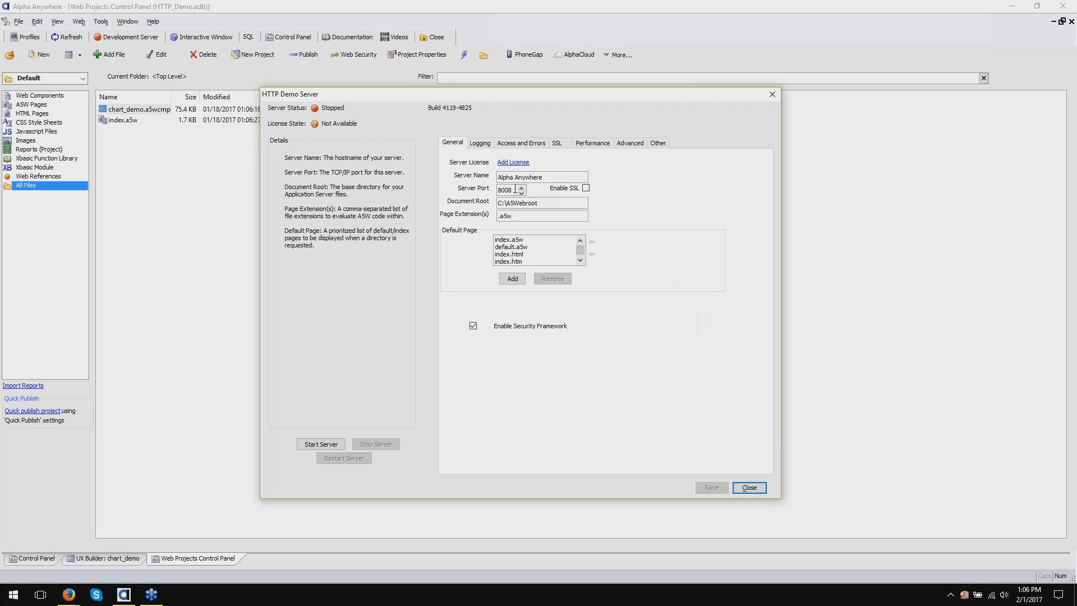
pyautogui.click(558, 147)
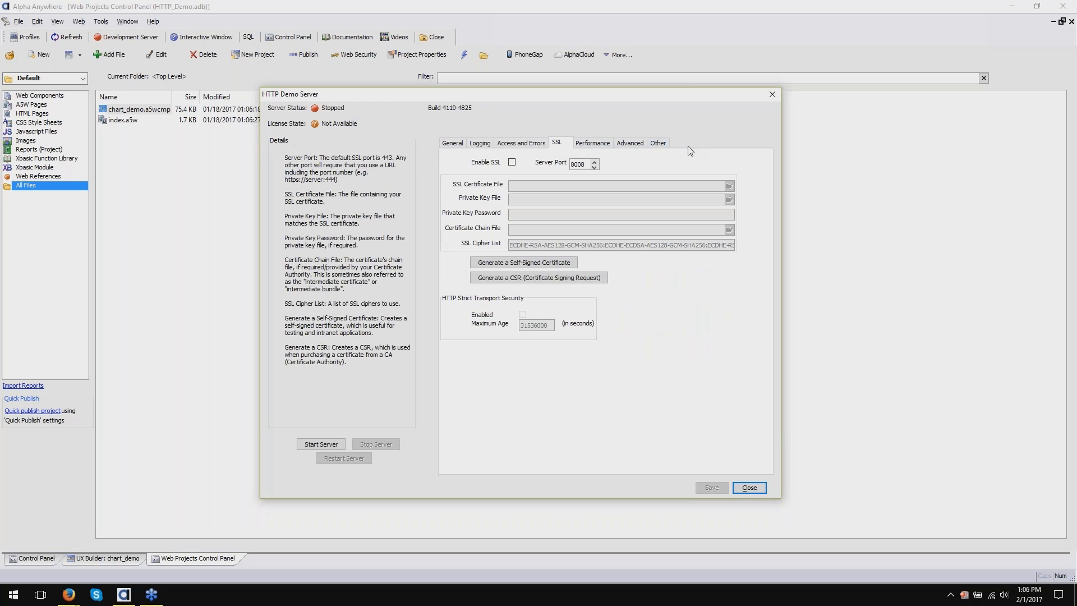
pyautogui.click(661, 147)
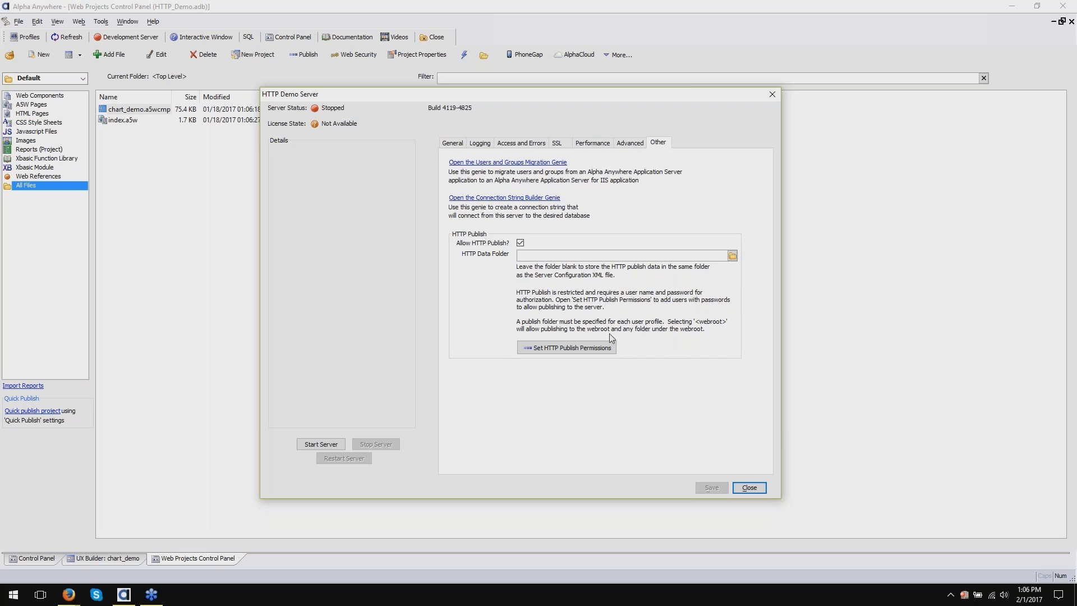
pyautogui.click(567, 347)
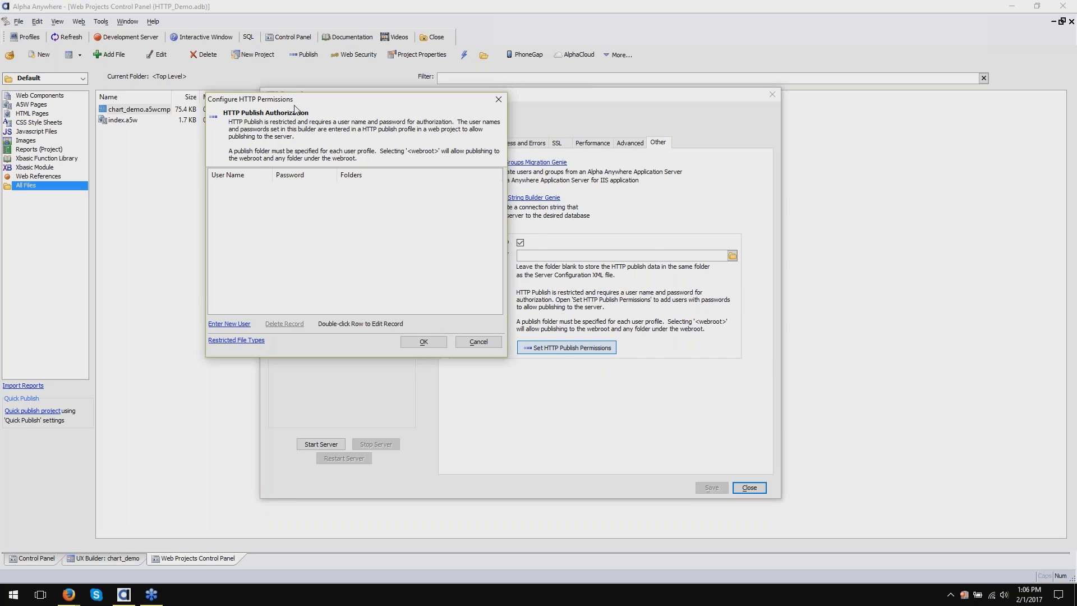
# - Start a new publish user with a too-short four-letter name and dismiss the validation error
pyautogui.moveTo(244, 94); pyautogui.dragTo(384, 146)
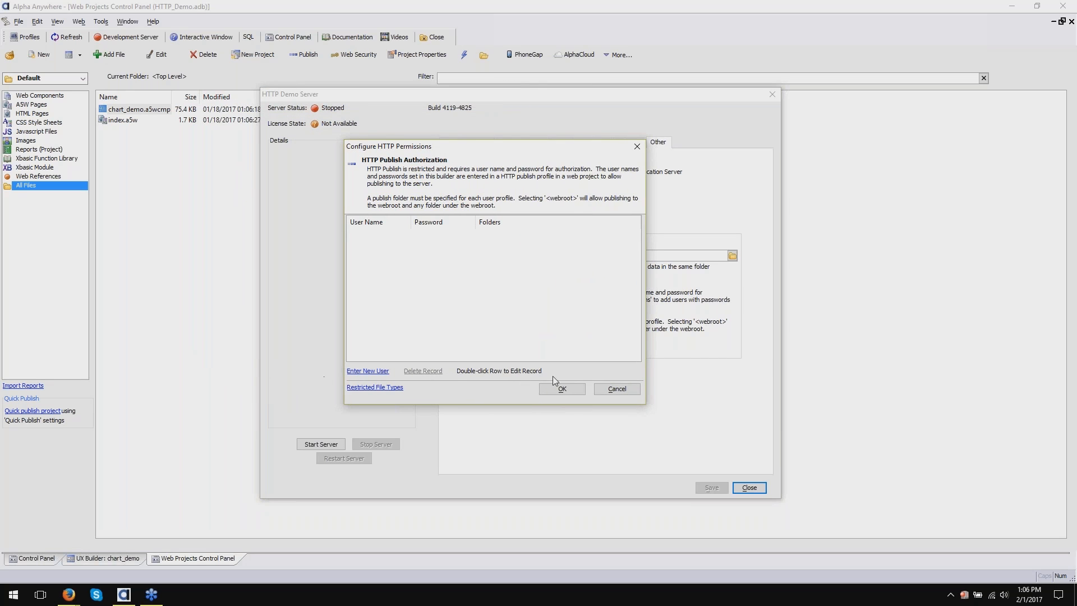
pyautogui.click(364, 371)
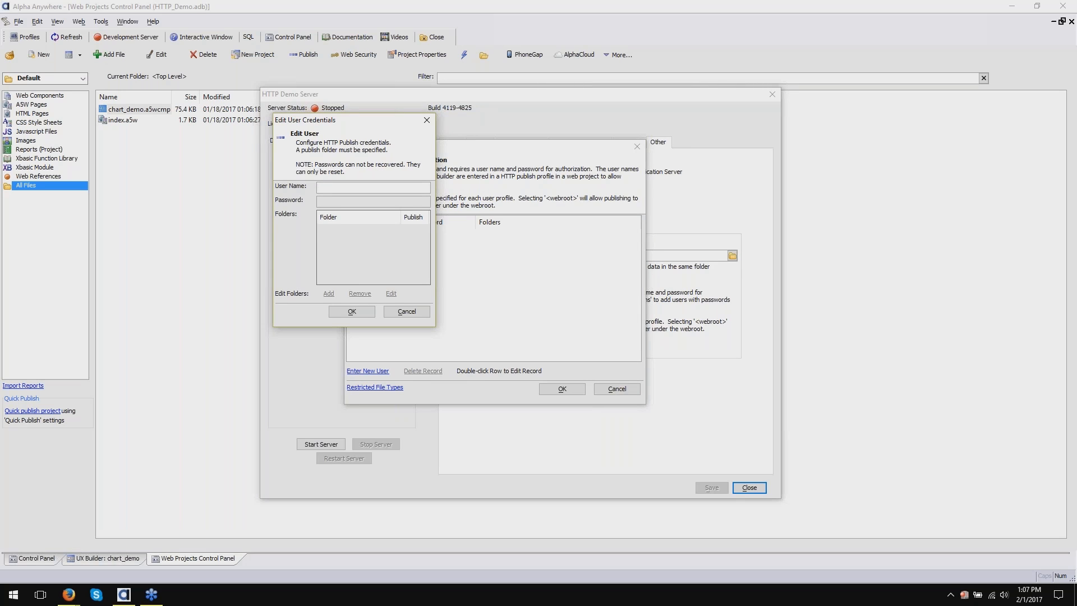
pyautogui.write('asef')
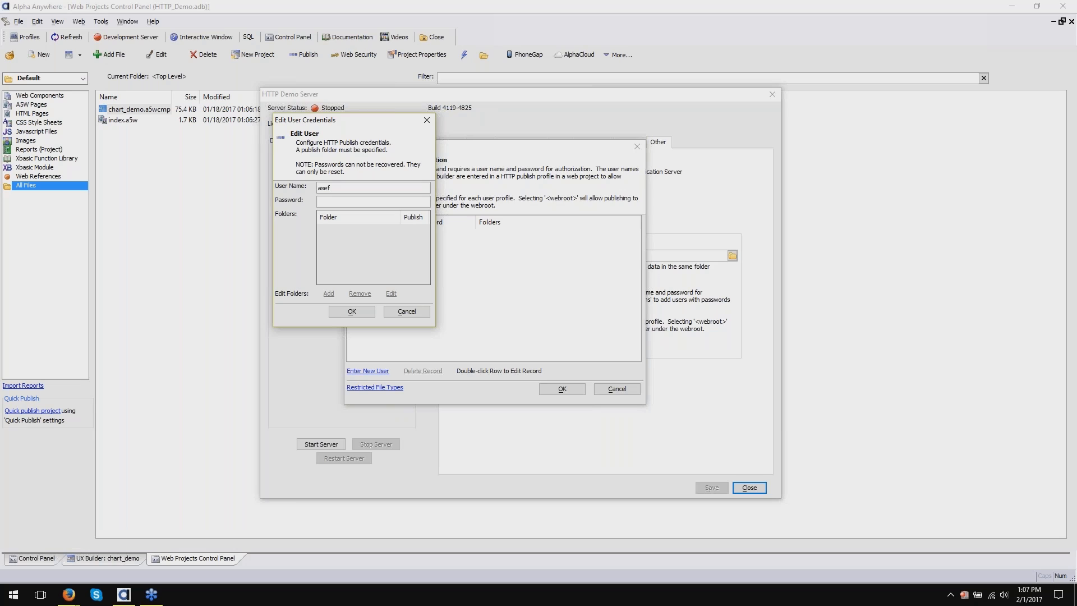
pyautogui.press('Tab')
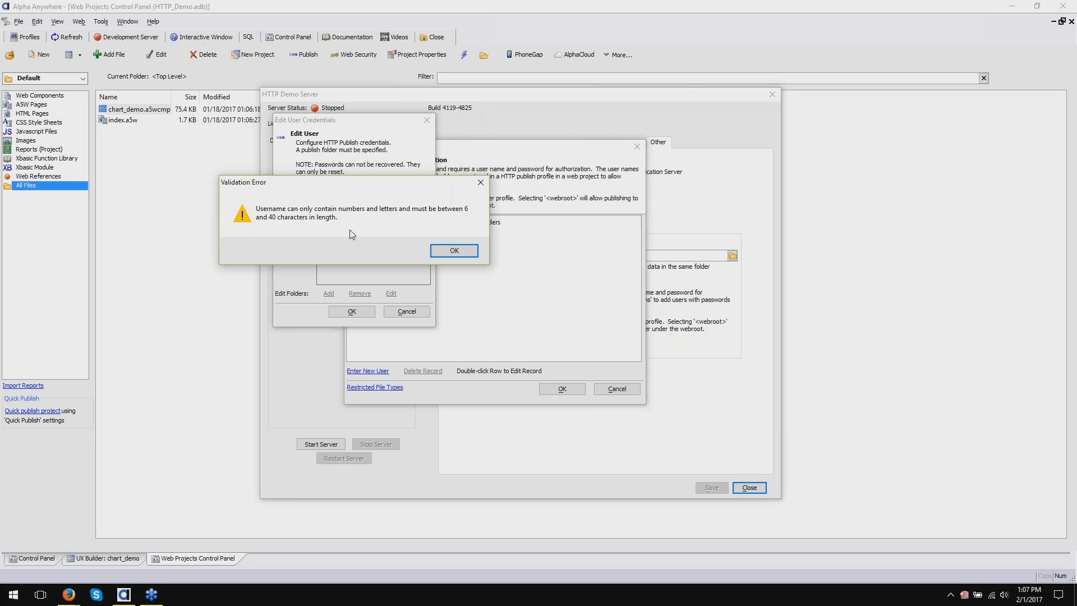
pyautogui.click(444, 253)
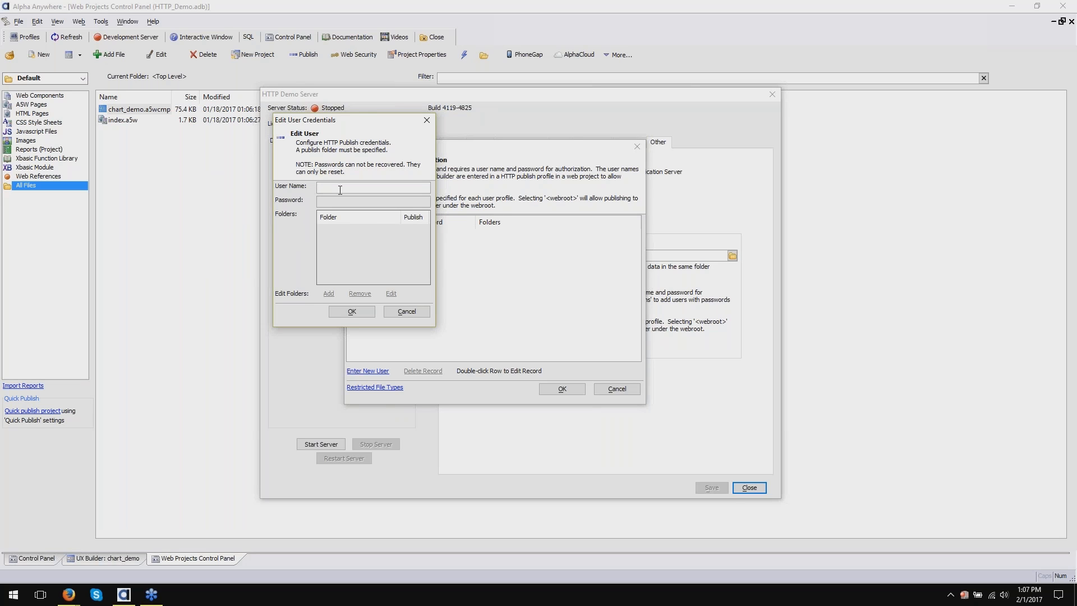
# - Enter a valid user name of six or more characters and the account password
pyautogui.write('Sarah')
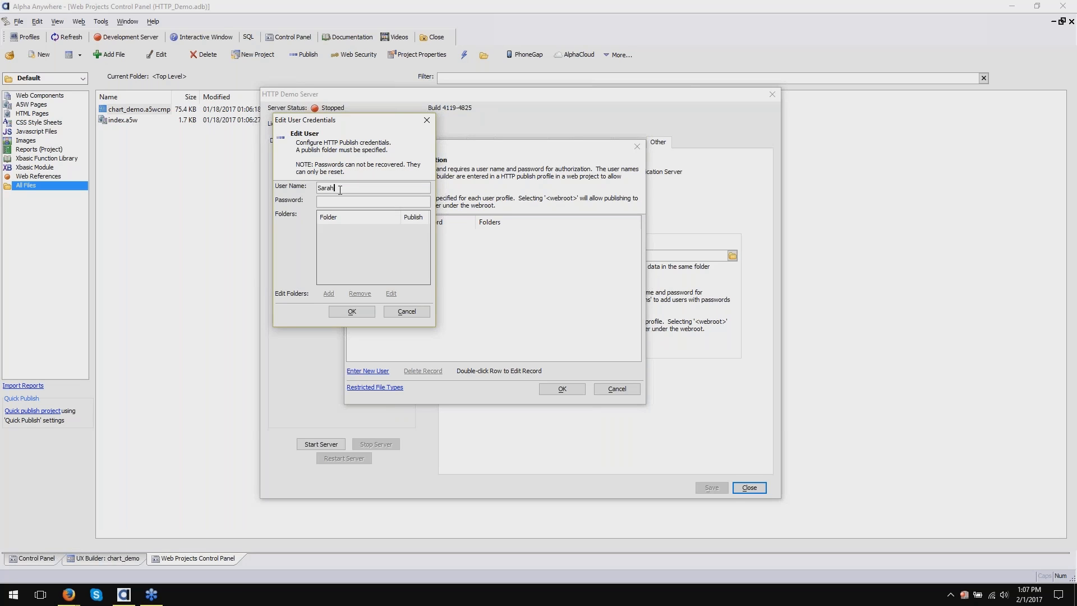
pyautogui.write('M')
pyautogui.click(347, 205)
pyautogui.write('httpPublishP')
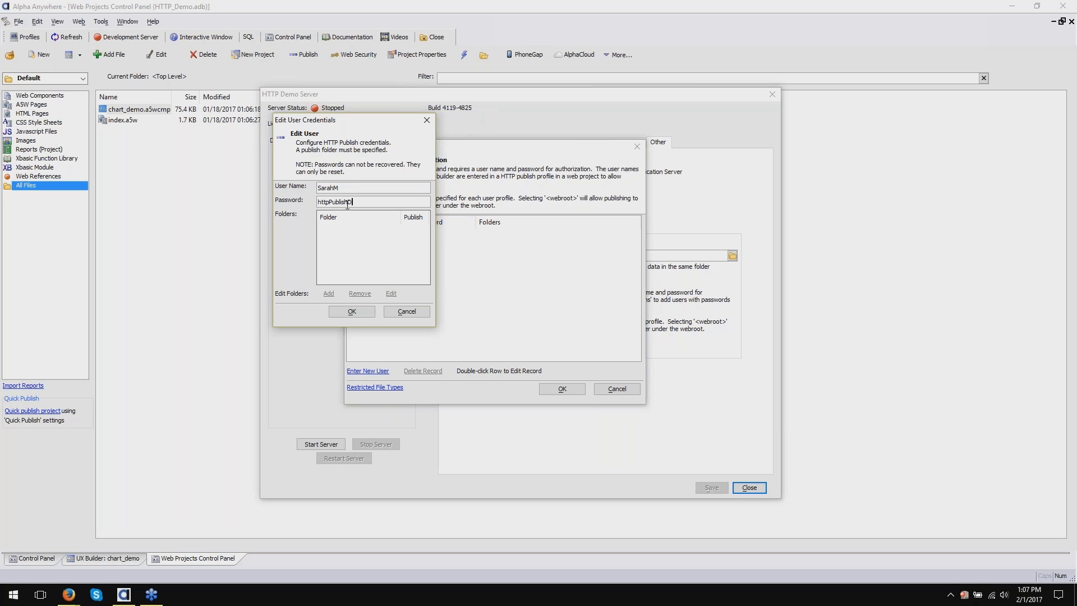
pyautogui.press('BackSpace')
pyautogui.write('1')
# - Add a publish folder for the new user under Edit Folders
pyautogui.click(363, 248)
pyautogui.click(363, 186)
pyautogui.click(331, 291)
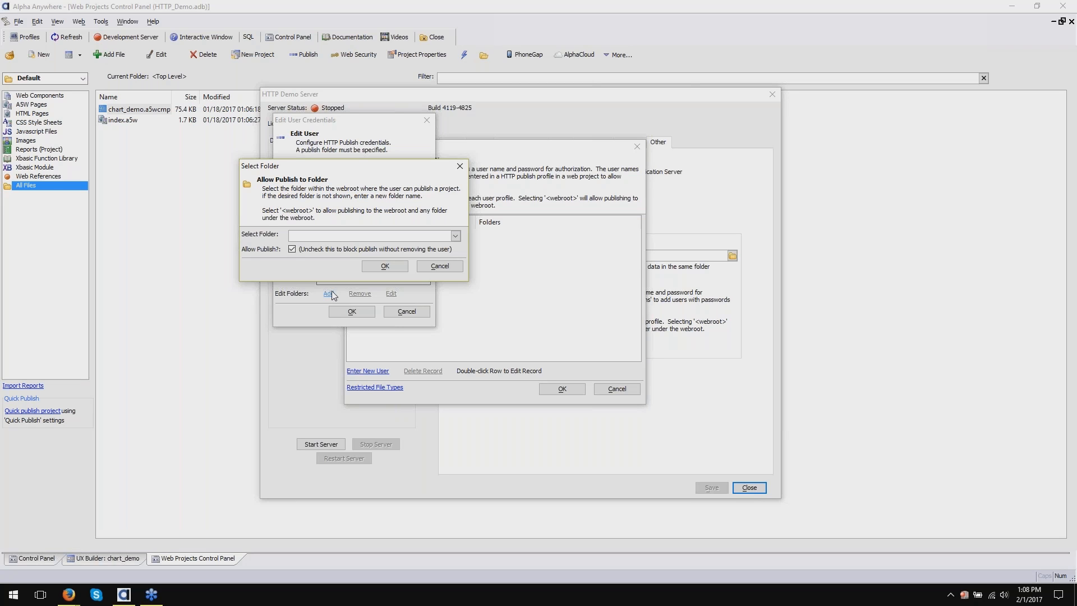
# - Replace <webroot> with http_demo as the user's folder, keep Allow Publish checked, and confirm
pyautogui.click(327, 236)
pyautogui.write('<webroot>')
pyautogui.press('Tab')
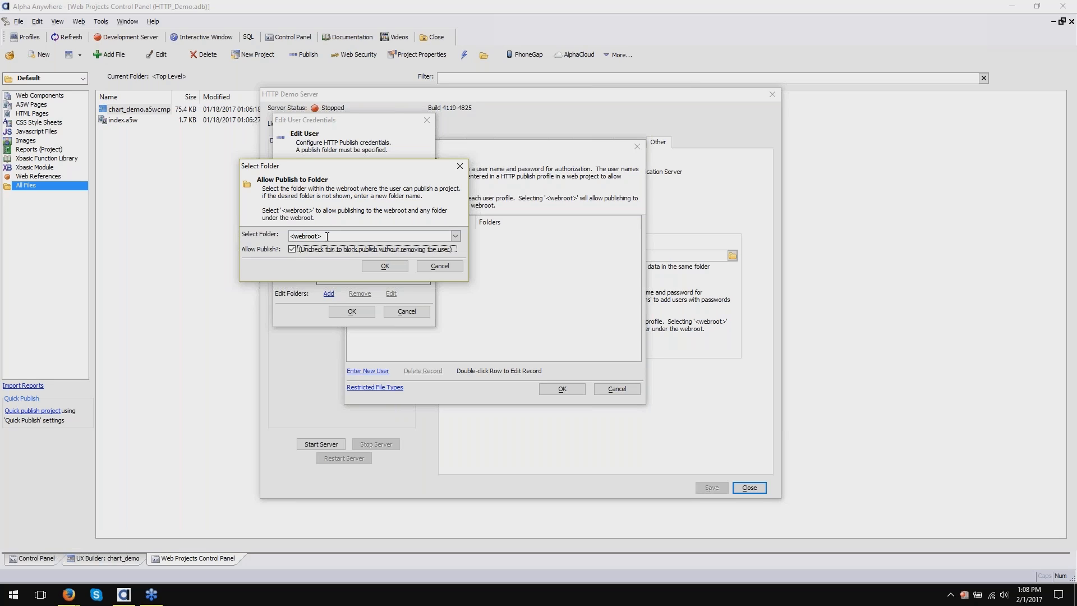
pyautogui.hotkey('shift', 'Tab')
pyautogui.moveTo(328, 236); pyautogui.dragTo(202, 234)
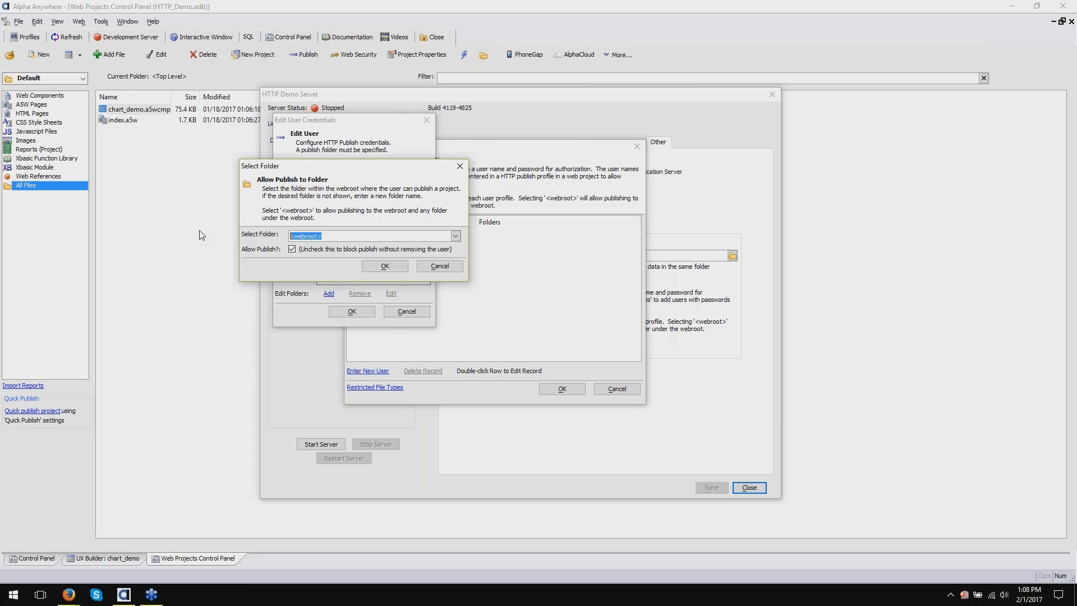
pyautogui.write('http_demo')
pyautogui.moveTo(319, 236); pyautogui.dragTo(288, 237)
pyautogui.click(334, 237)
pyautogui.click(384, 266)
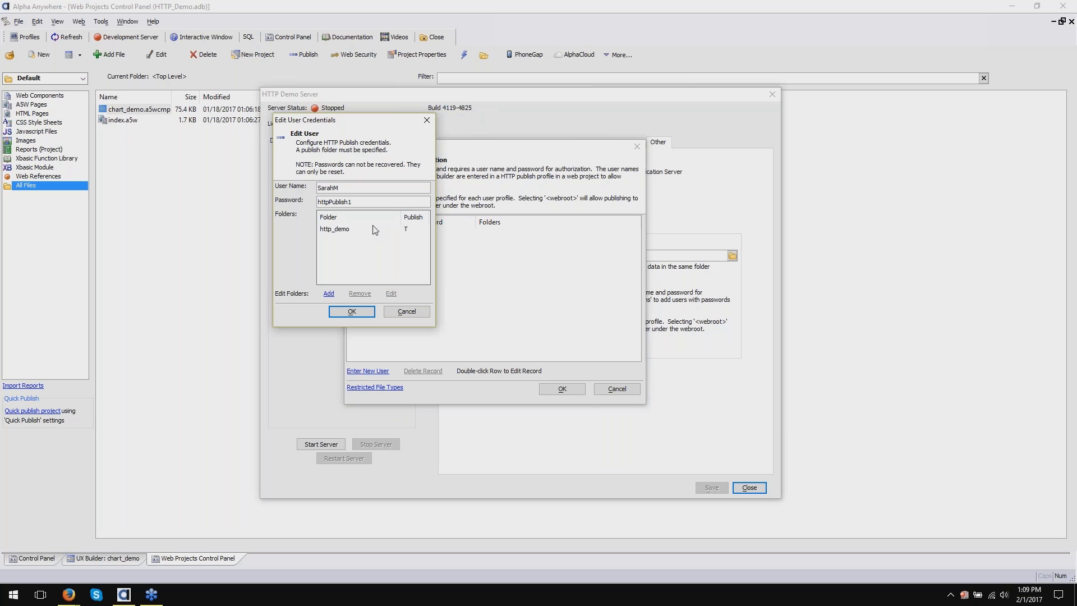
# - Save the new user's credentials, then reopen and close the entry to check it
pyautogui.click(370, 314)
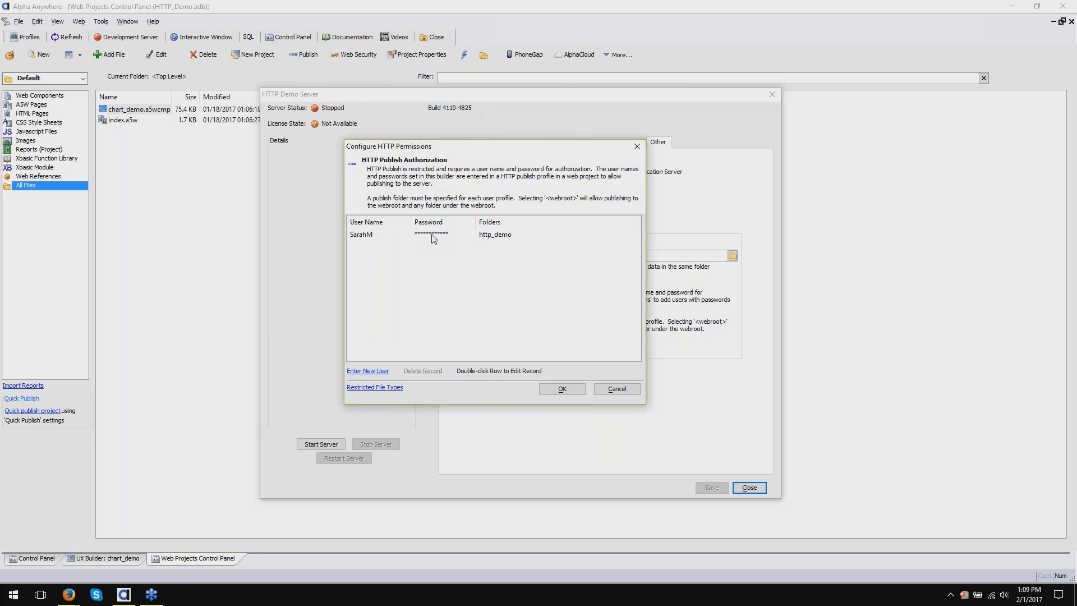
pyautogui.click(475, 239)
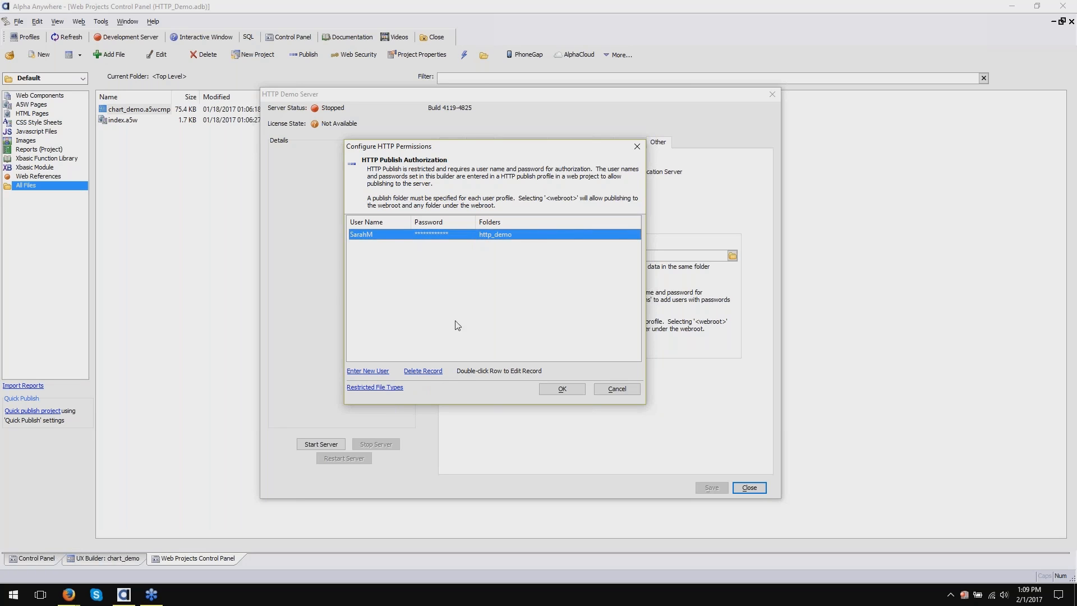
pyautogui.doubleClick(444, 234)
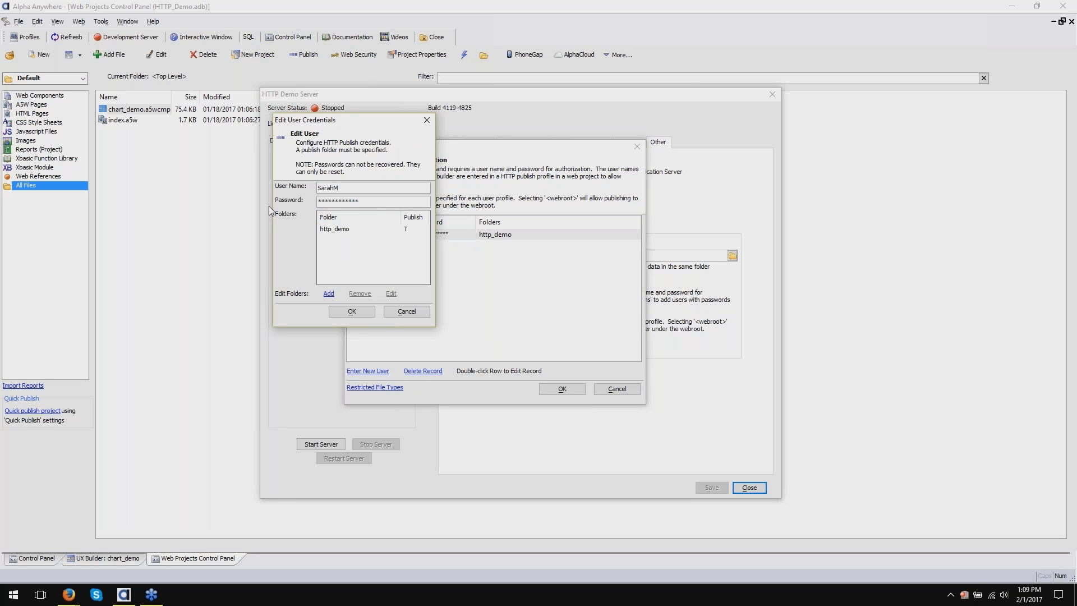
pyautogui.click(352, 312)
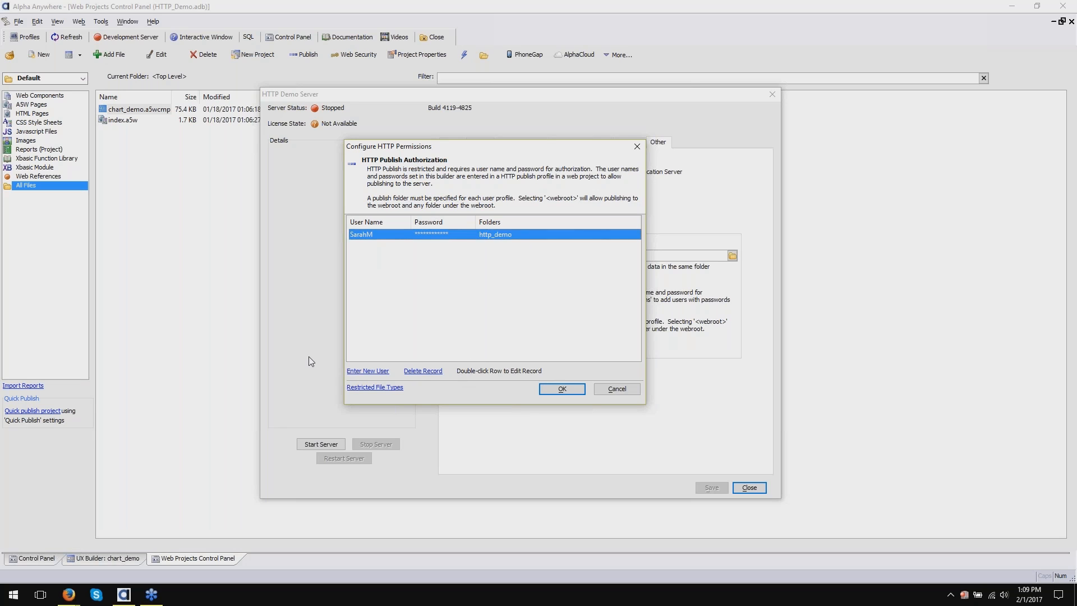
# - Review the http_demo folder settings, then cancel back to the permissions list unchanged
pyautogui.doubleClick(387, 235)
pyautogui.click(338, 230)
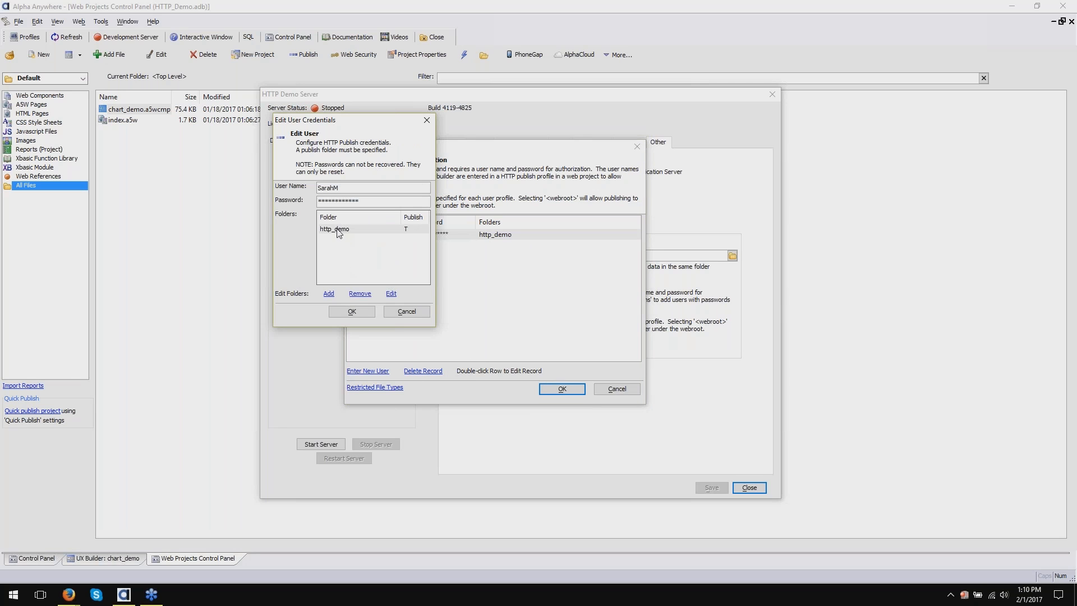
pyautogui.click(391, 294)
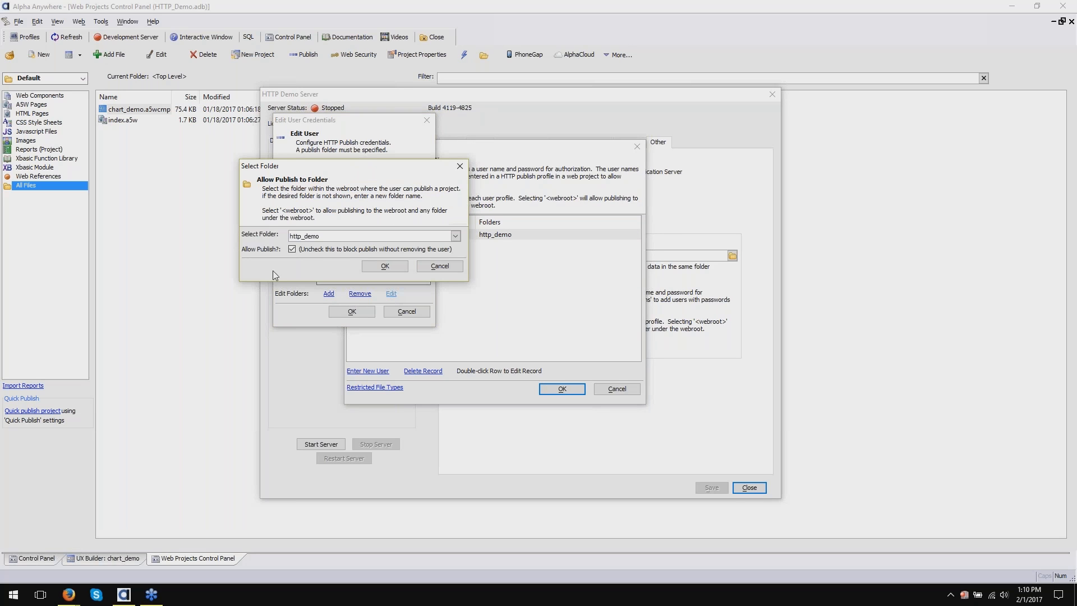
pyautogui.click(292, 249)
pyautogui.click(440, 266)
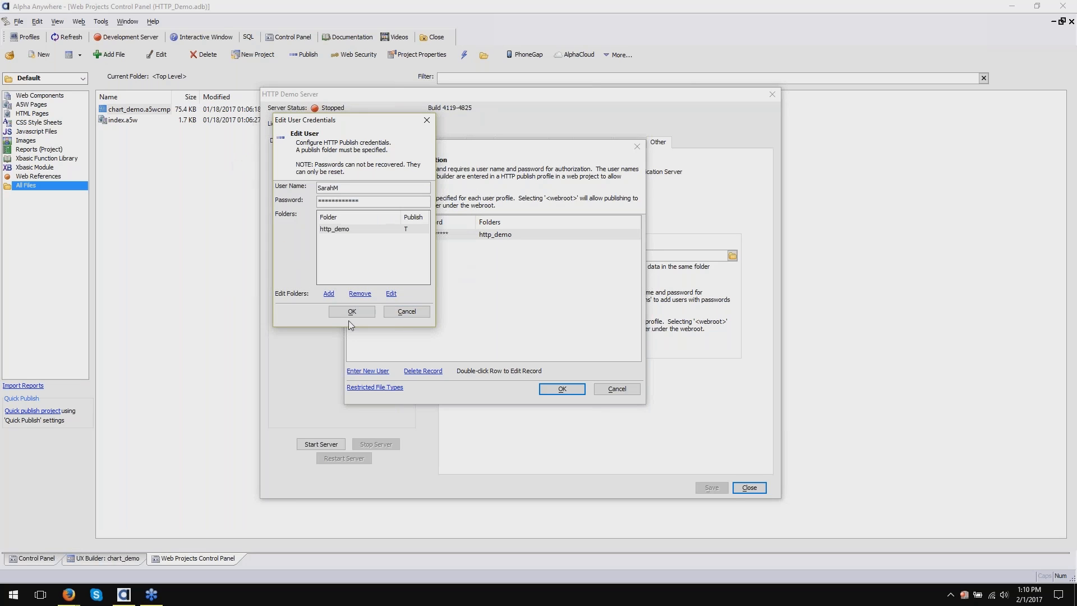
pyautogui.click(414, 313)
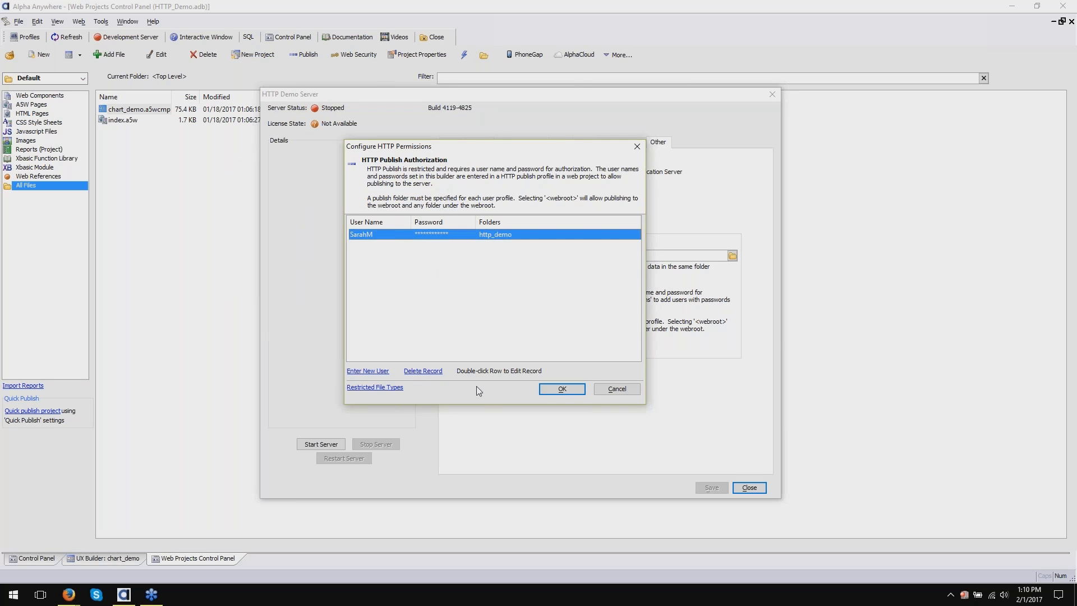
pyautogui.click(354, 337)
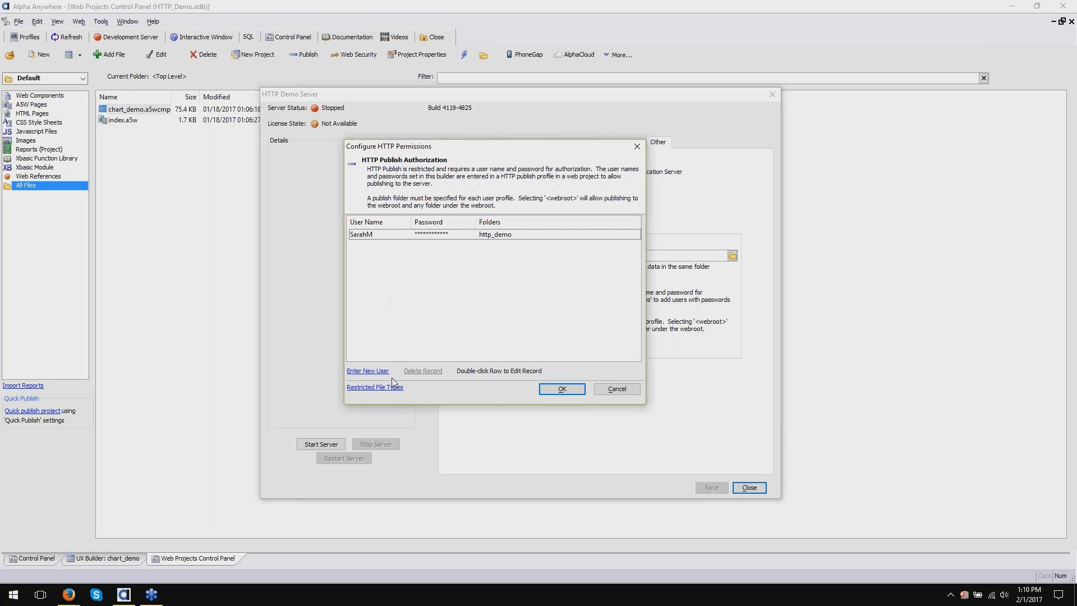
pyautogui.click(372, 386)
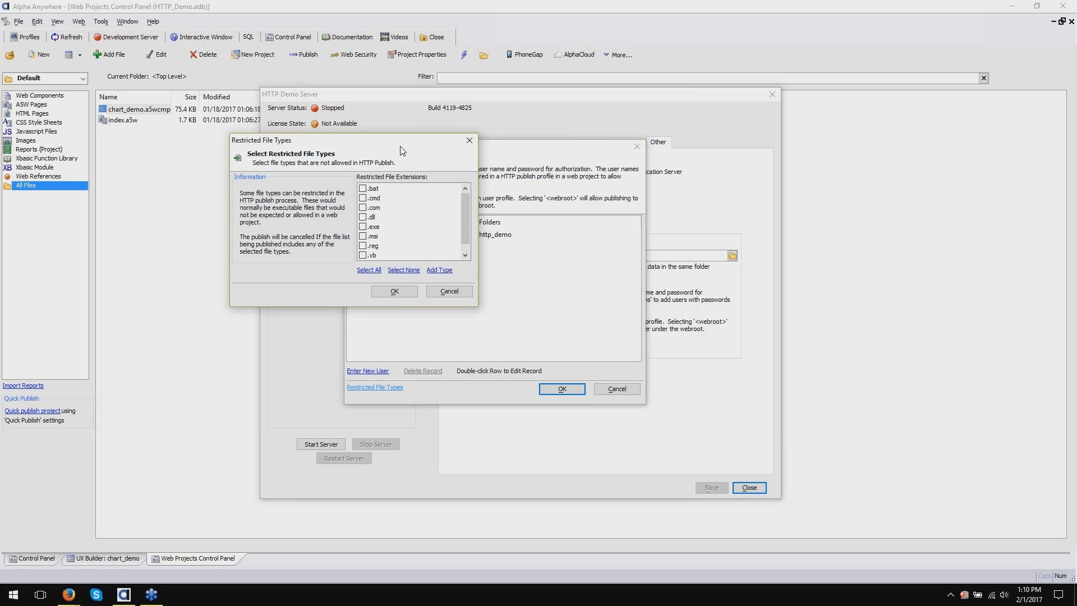
pyautogui.moveTo(401, 145); pyautogui.dragTo(544, 197)
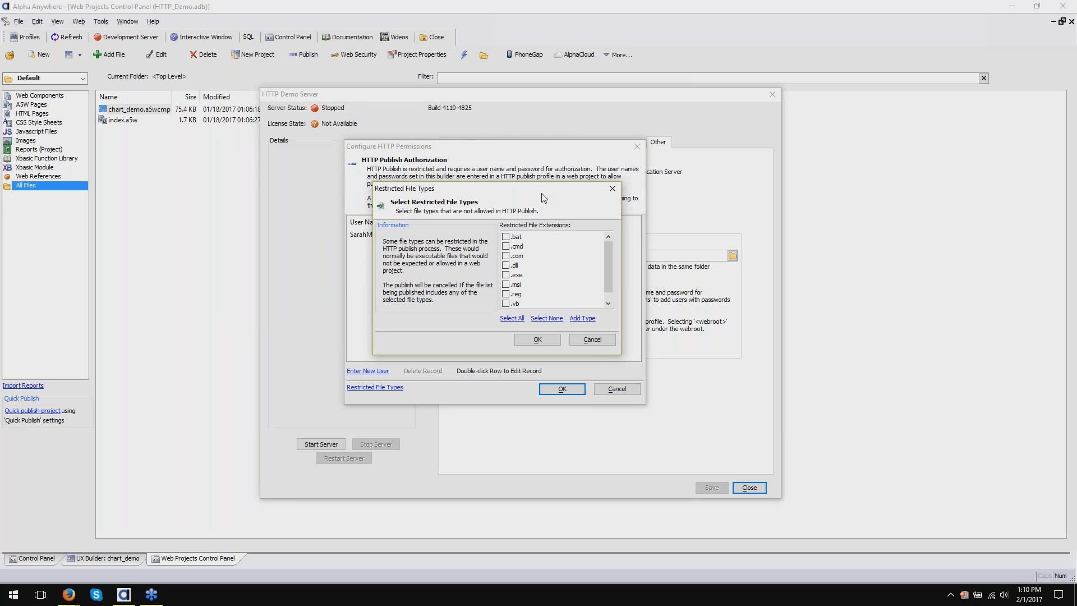
pyautogui.scroll(-1, 565, 270)
pyautogui.scroll(1, 566, 270)
pyautogui.scroll(-1, 549, 283)
pyautogui.scroll(1, 563, 293)
pyautogui.click(592, 340)
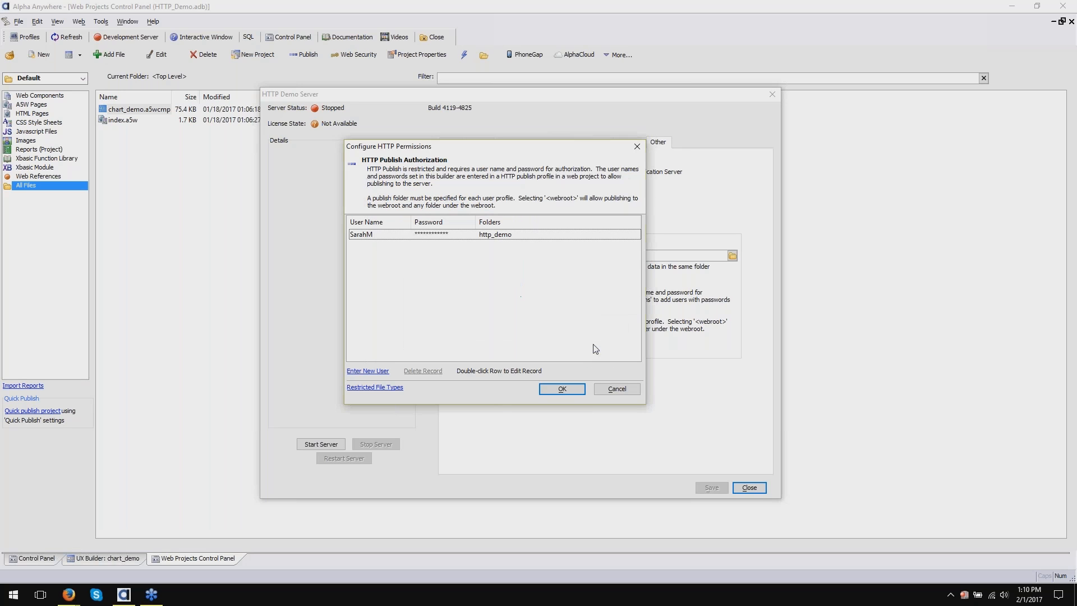
# - Accept the Configure HTTP Permissions dialog to save the publish user list
pyautogui.click(562, 388)
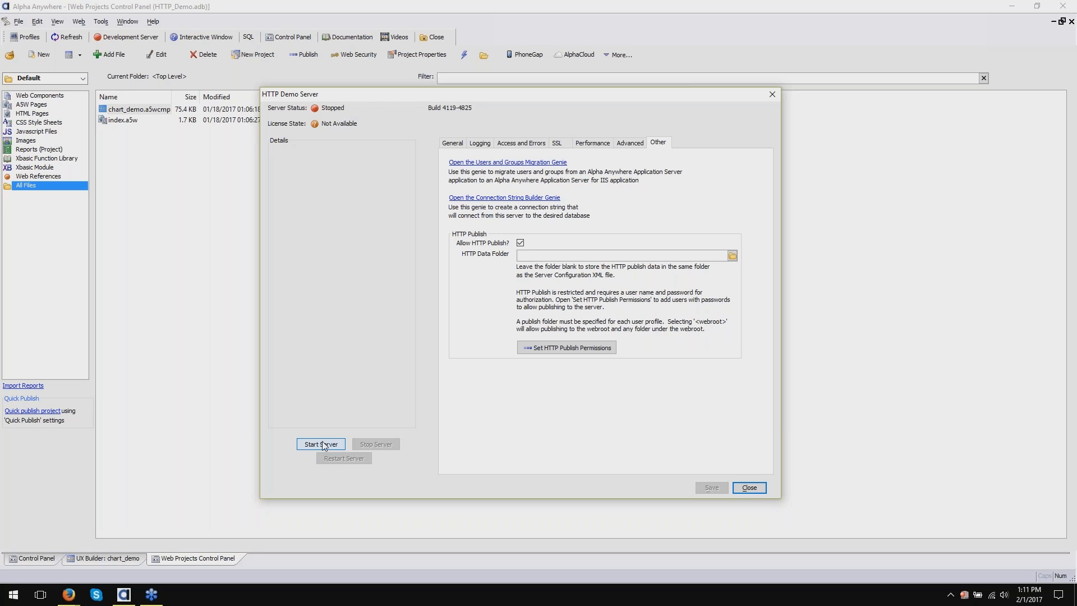
# - Start the HTTP Demo Server, confirm with Yes, and close its settings dialog
pyautogui.click(322, 444)
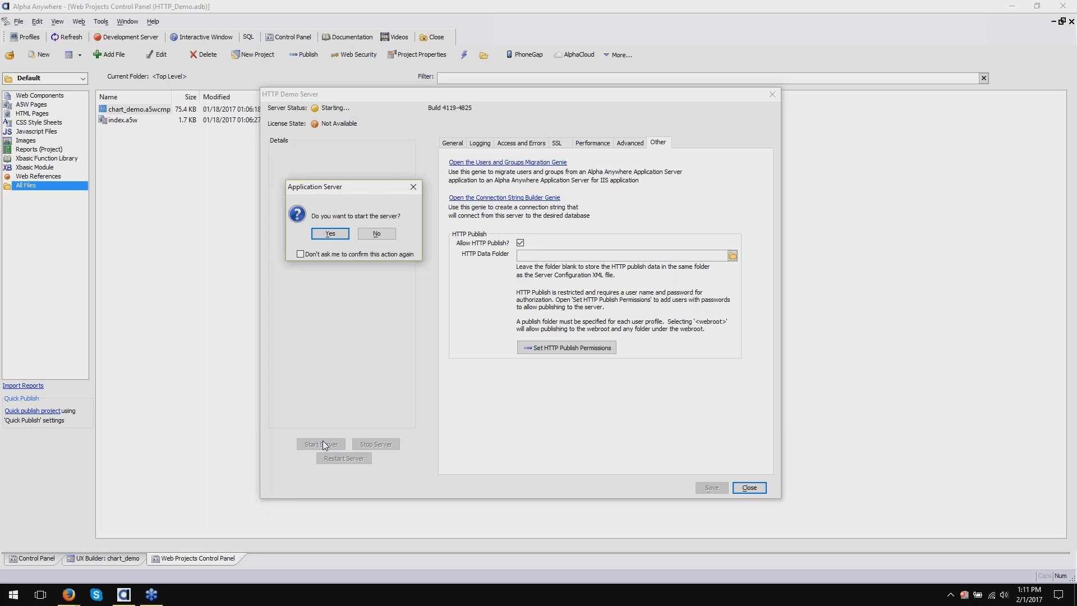
pyautogui.click(339, 234)
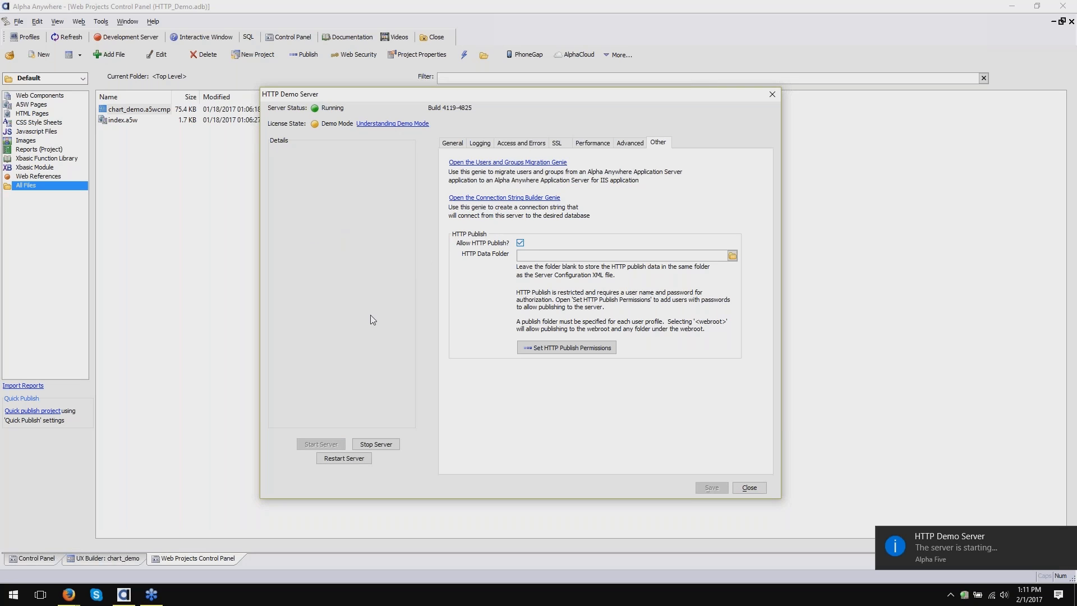
pyautogui.click(756, 490)
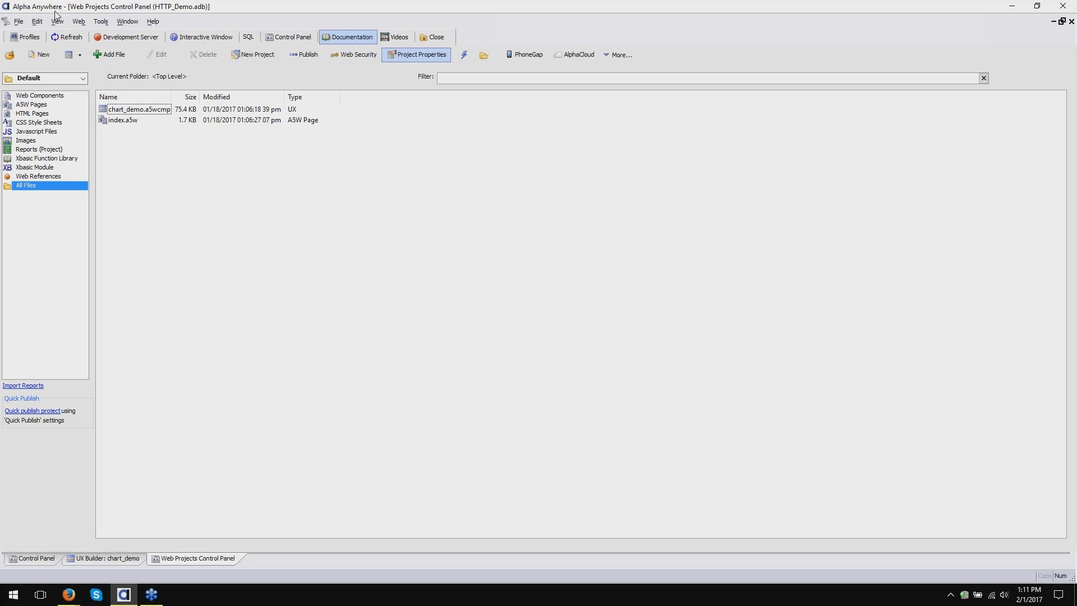
# - From Web > Project Settings, add a new publishing profile to the web project
pyautogui.click(38, 22)
pyautogui.moveTo(81, 23)
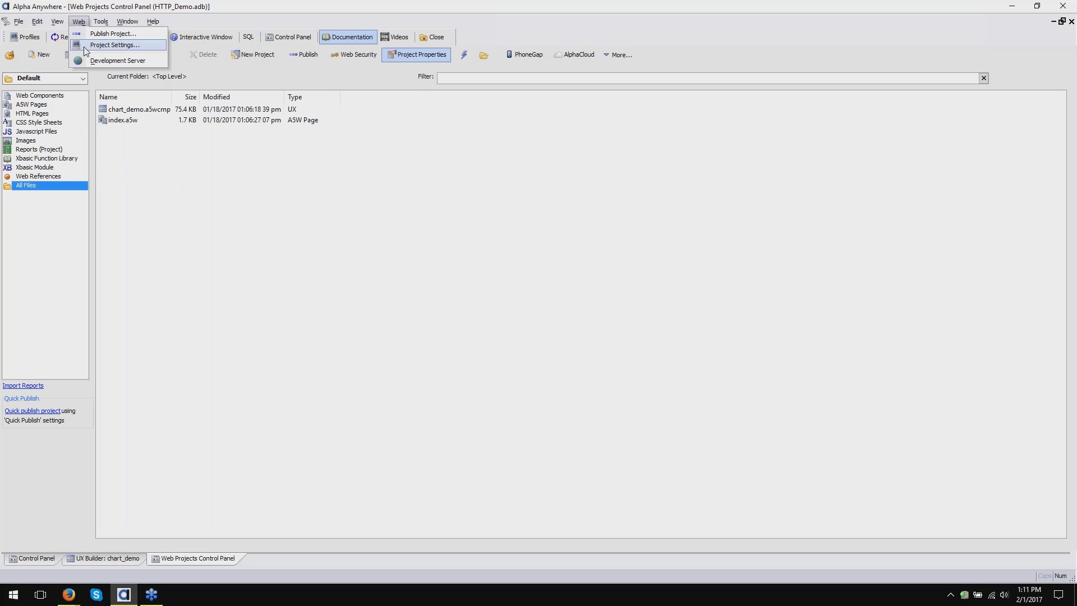
pyautogui.click(86, 47)
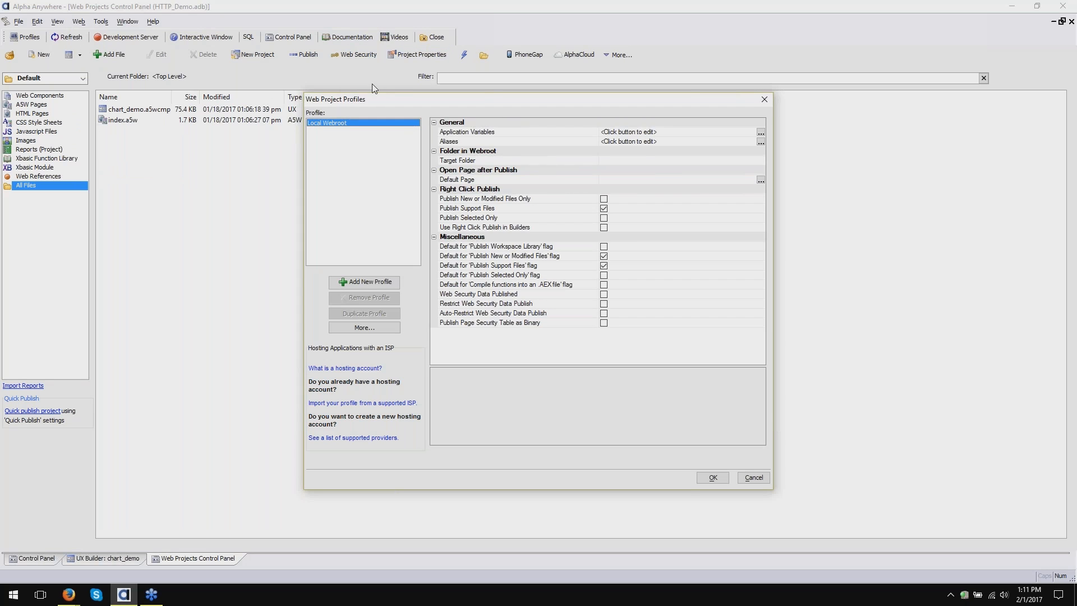
pyautogui.click(354, 282)
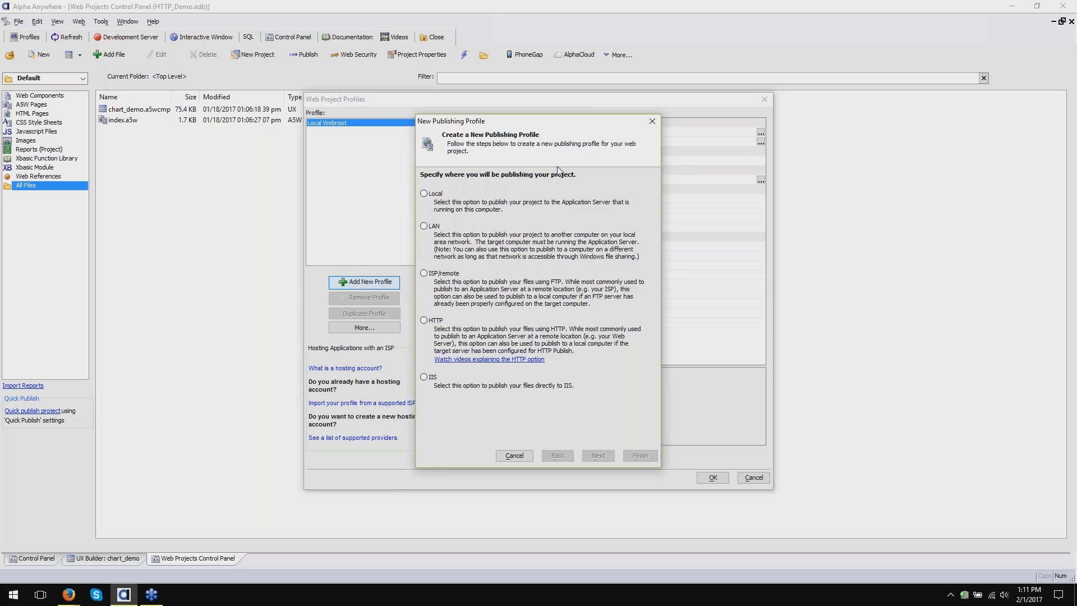
# - Pick HTTP as the publishing method and continue to the server details page
pyautogui.click(424, 321)
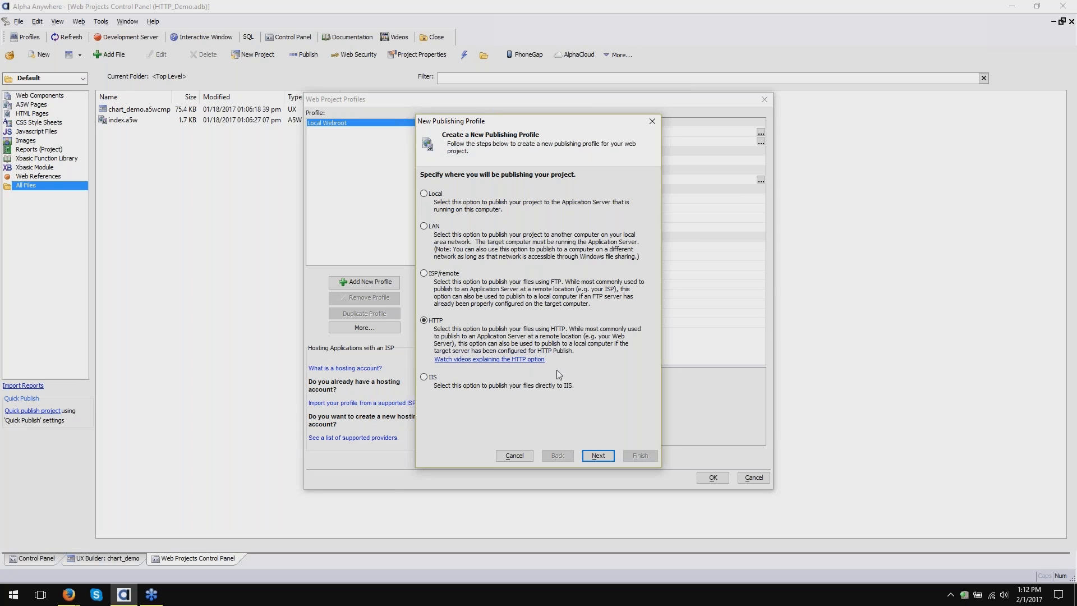
pyautogui.click(598, 455)
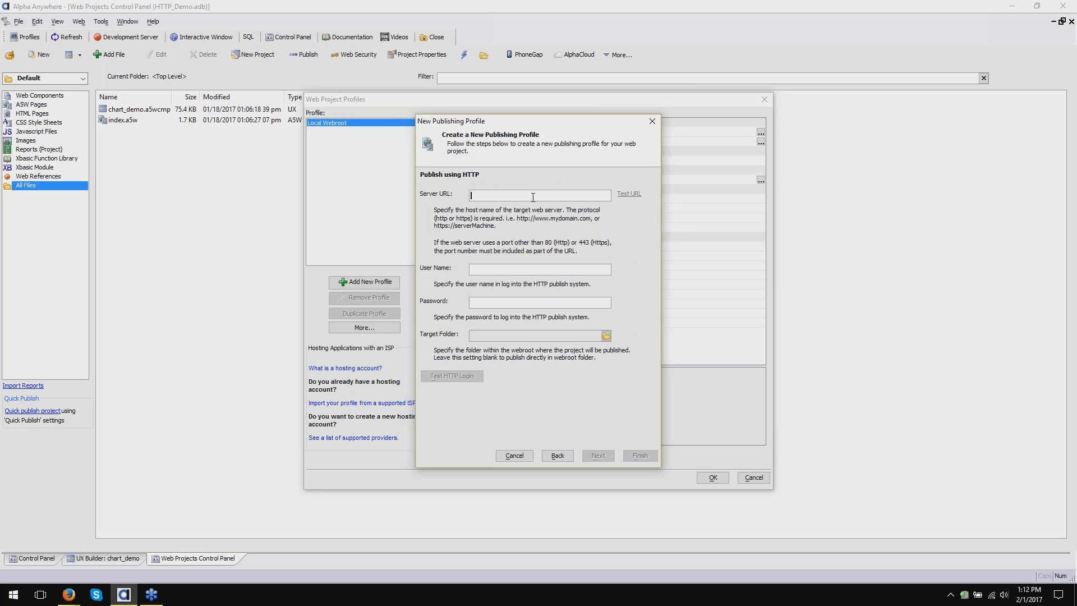
pyautogui.write('http://localhost:8008')
pyautogui.press('Home')
pyautogui.doubleClick(491, 195)
pyautogui.click(506, 194)
pyautogui.doubleClick(515, 195)
pyautogui.click(528, 195)
pyautogui.click(633, 196)
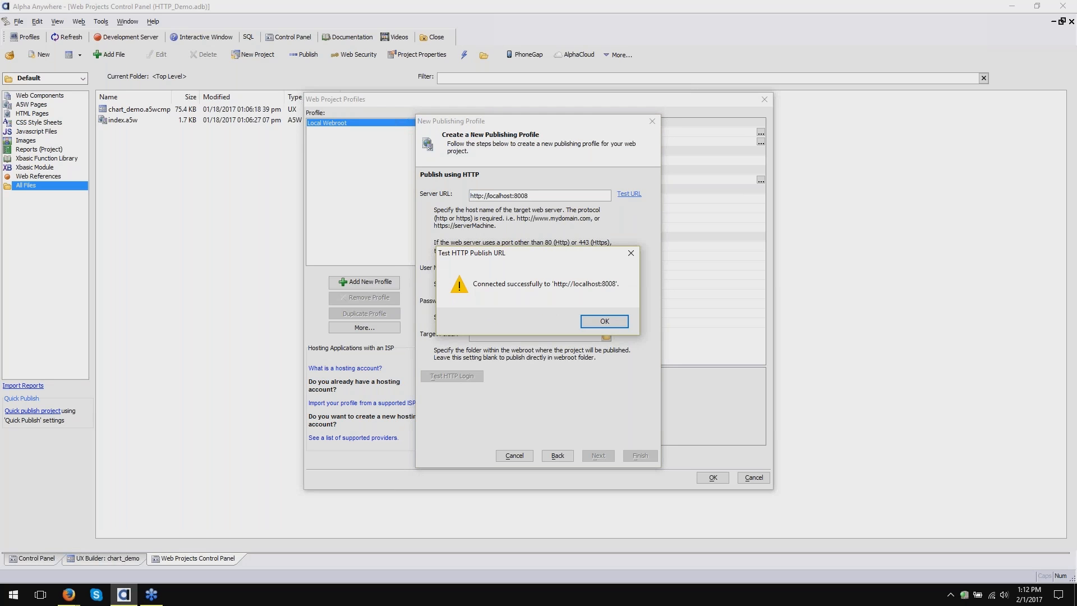
pyautogui.moveTo(527, 253); pyautogui.dragTo(531, 231)
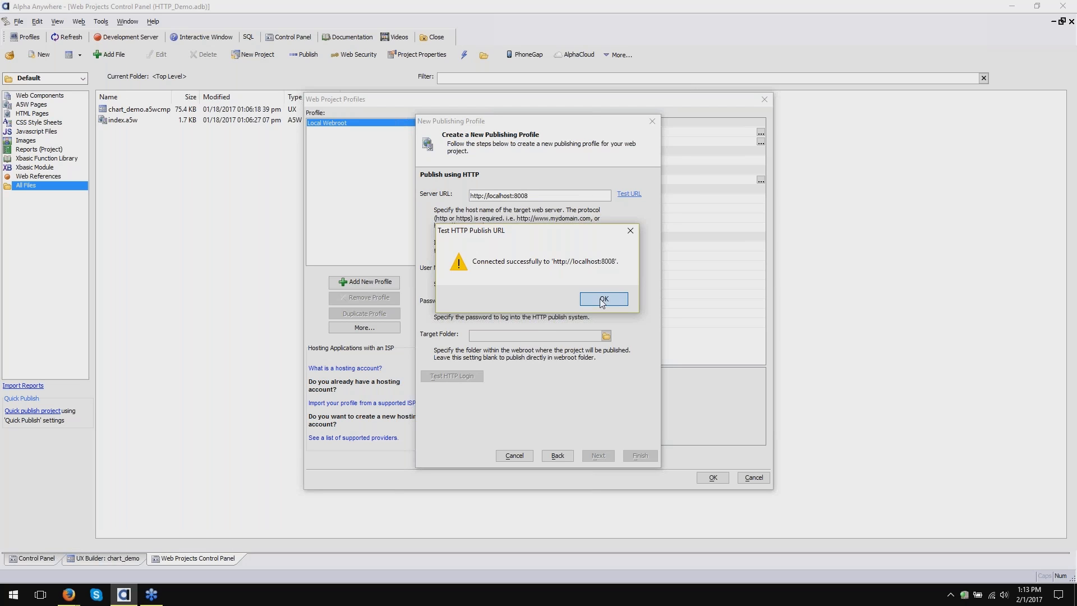
pyautogui.click(603, 300)
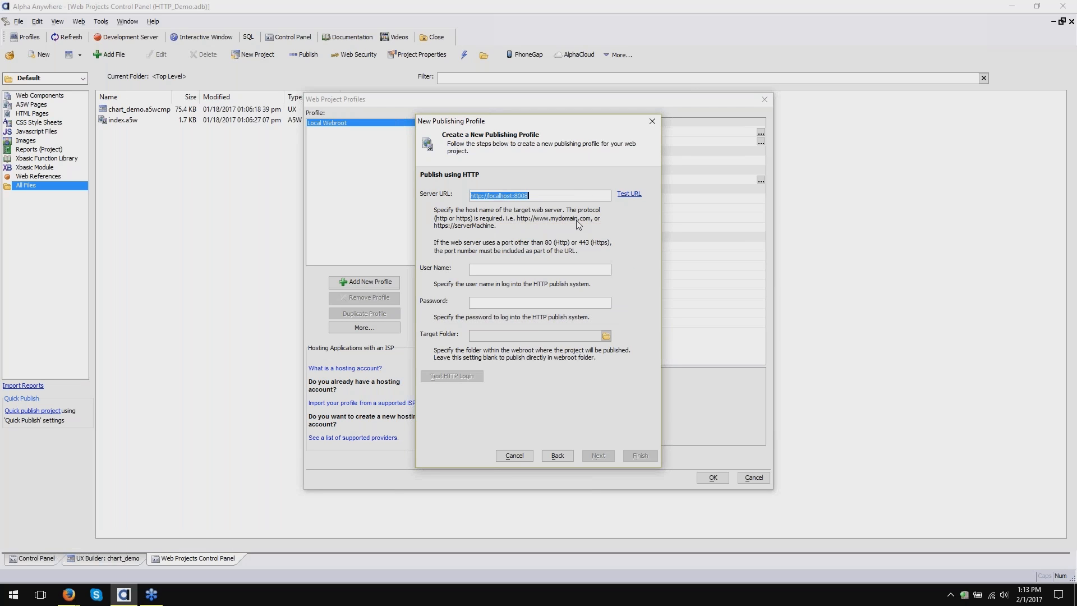
# - Stop the HTTP Demo Server and confirm the server URL test now fails
pyautogui.rightClick(960, 595)
pyautogui.click(974, 496)
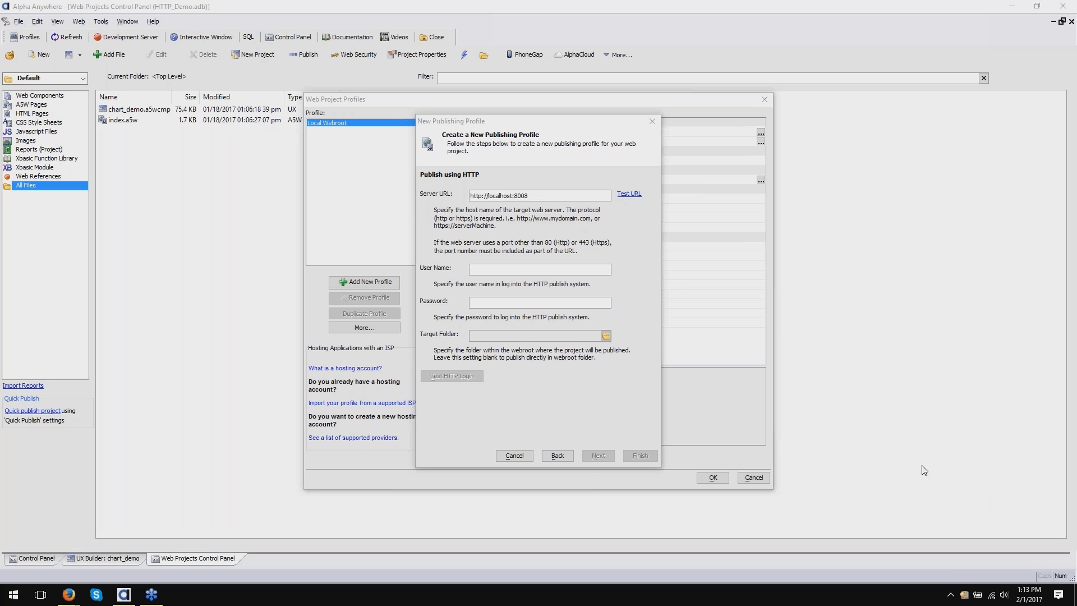
pyautogui.click(563, 196)
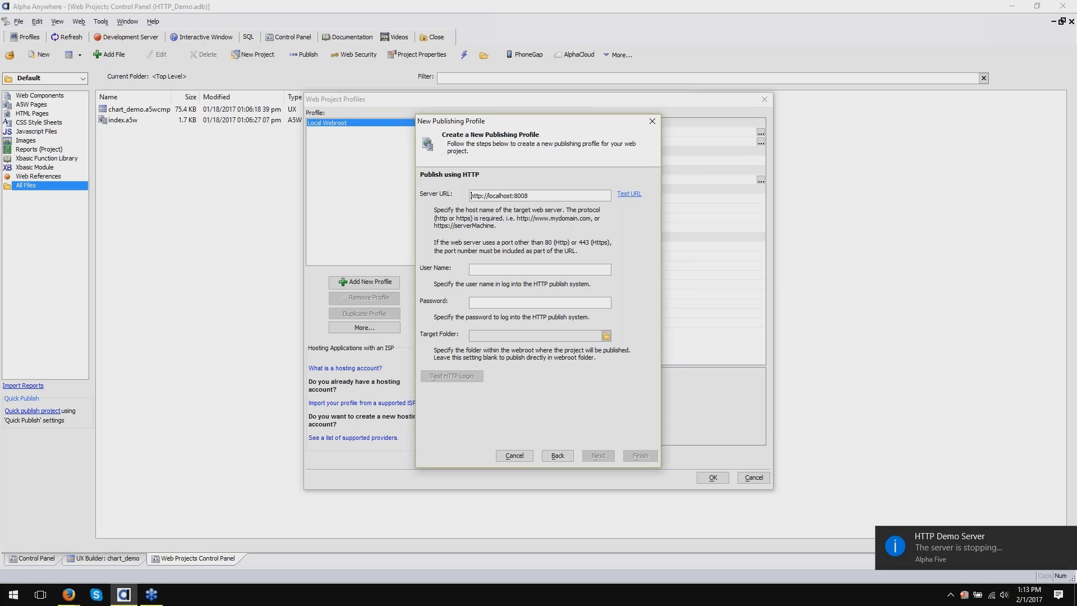
pyautogui.hotkey('ctrl', 'a')
pyautogui.click(624, 193)
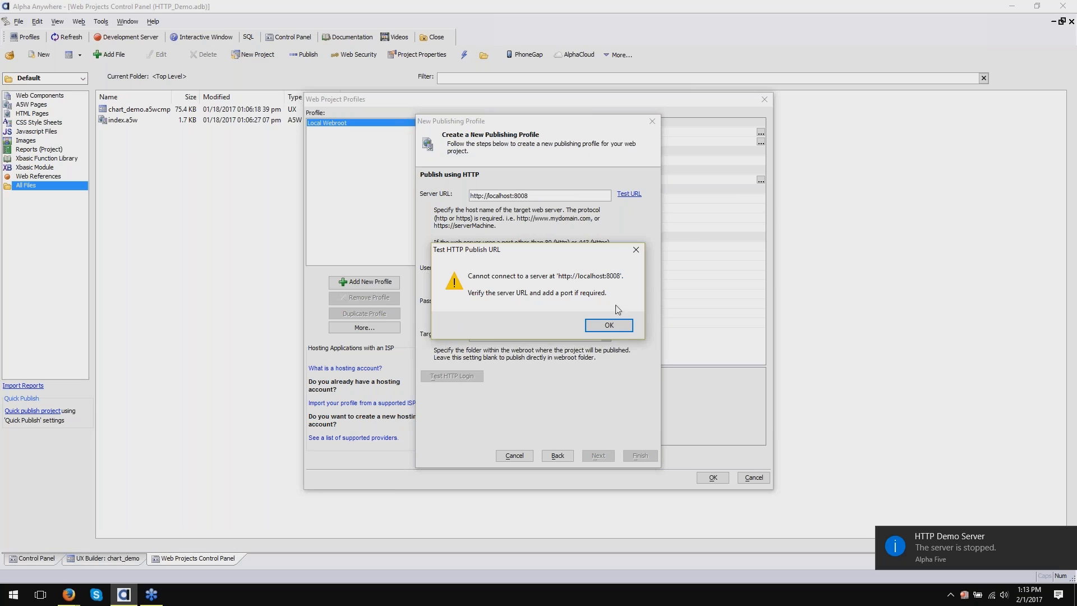
pyautogui.click(614, 325)
# - Start the HTTP Demo Server again from its tray menu
pyautogui.click(964, 598)
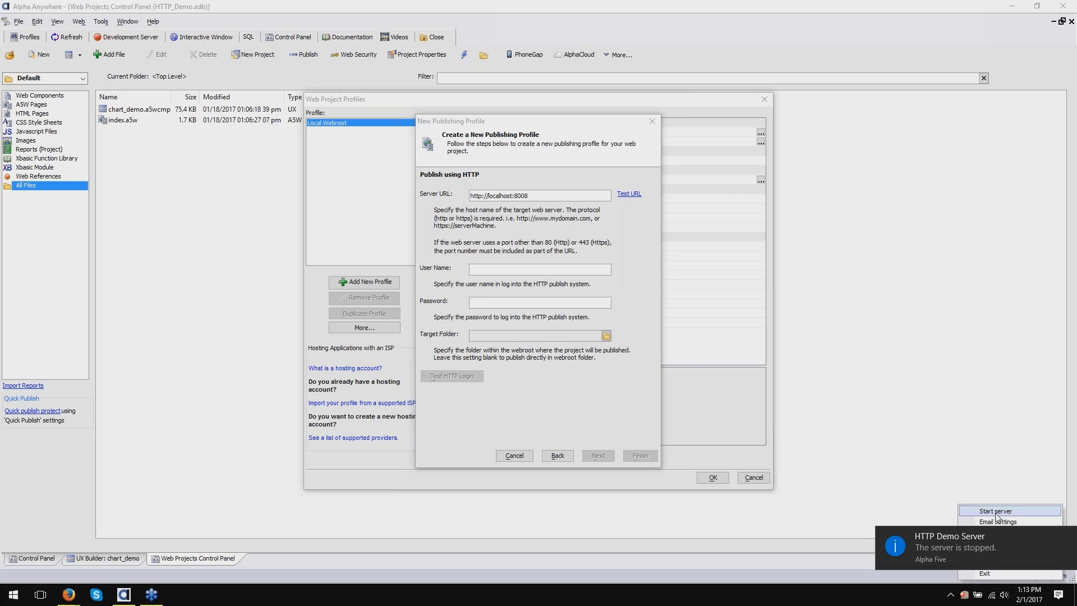
pyautogui.click(478, 229)
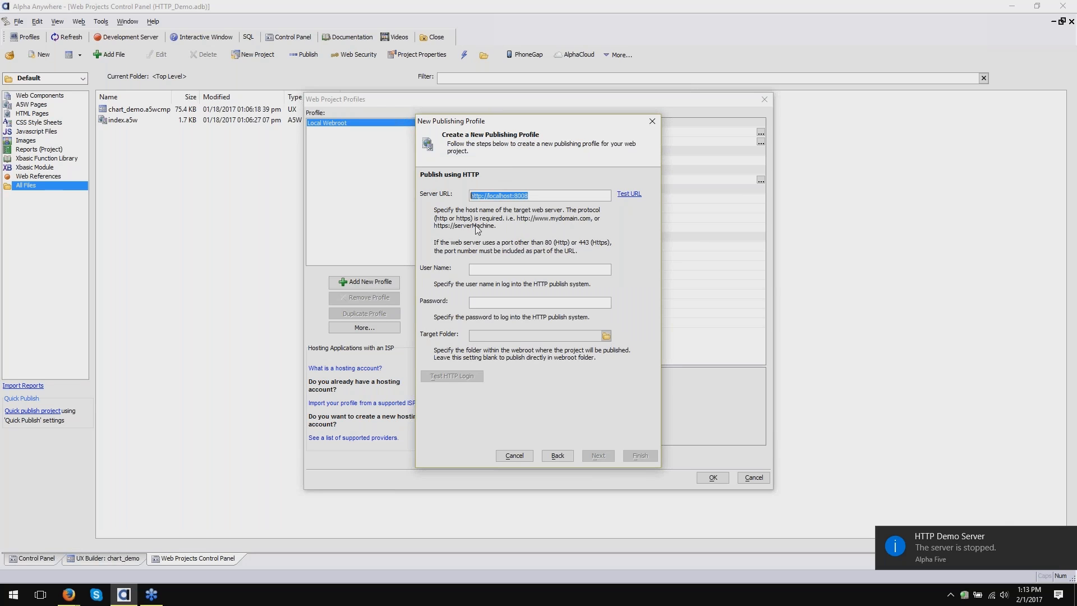
pyautogui.click(501, 268)
# - Enter the publishing user name and password, and confirm the HTTP login test reports a valid login
pyautogui.write('Sarahm')
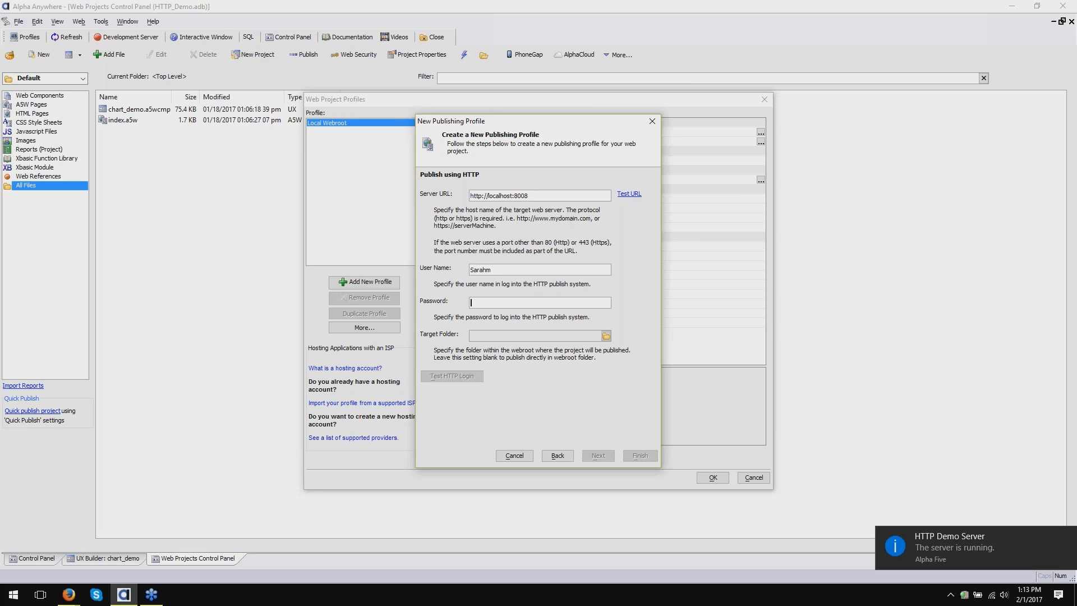
pyautogui.press('Tab')
pyautogui.write('****')
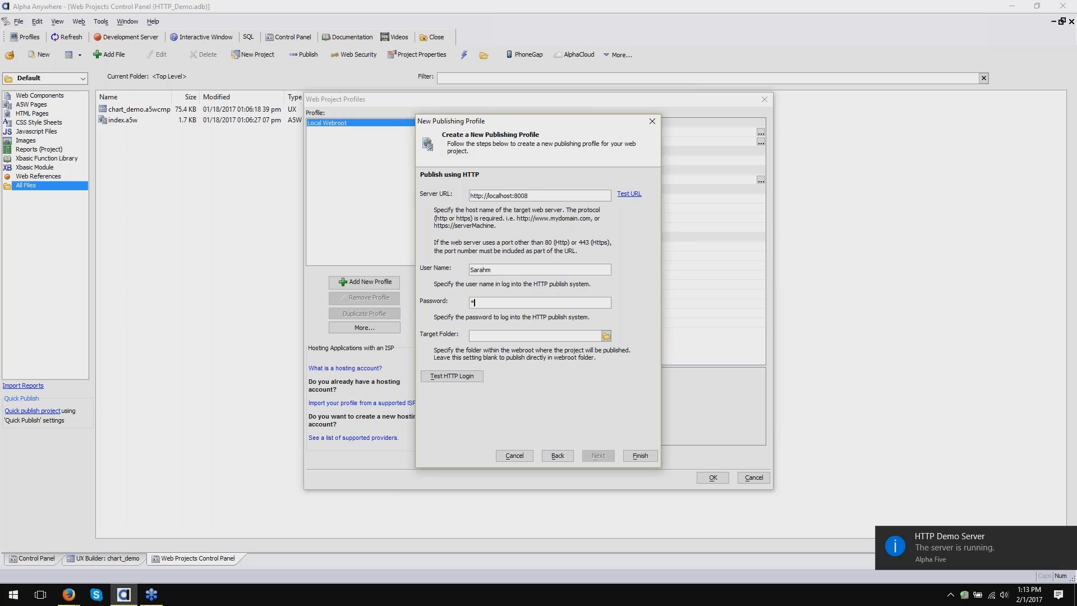
pyautogui.write('*******')
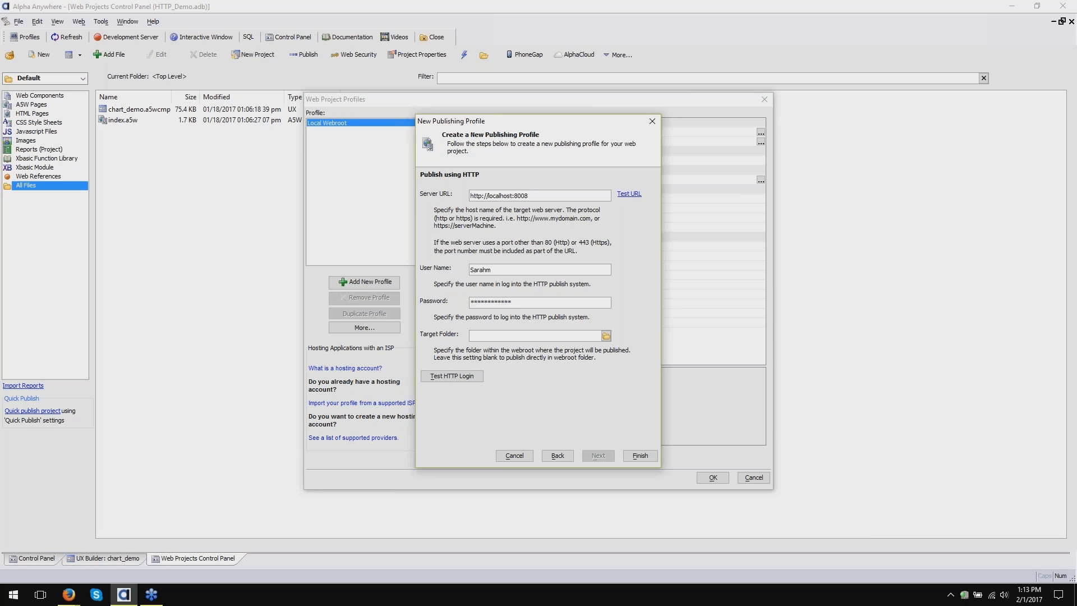
pyautogui.click(464, 380)
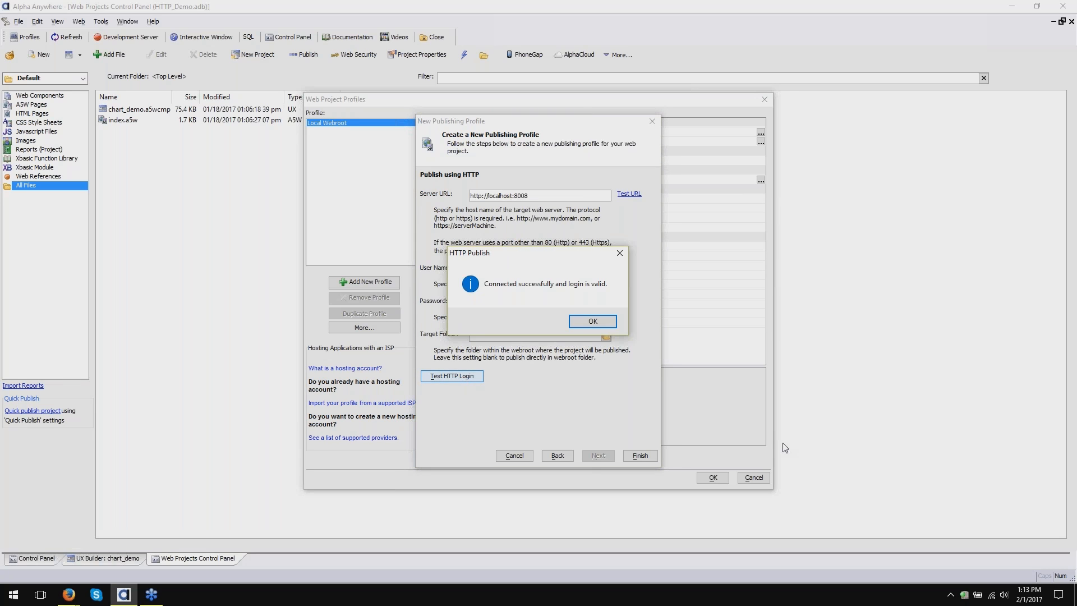
pyautogui.moveTo(527, 262); pyautogui.dragTo(536, 333)
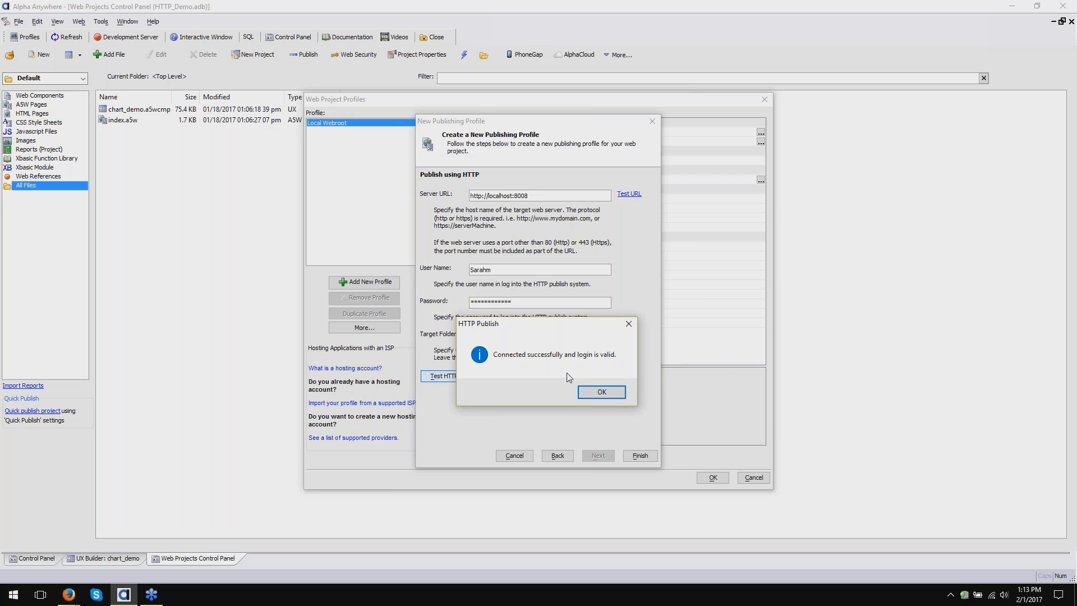
pyautogui.click(595, 392)
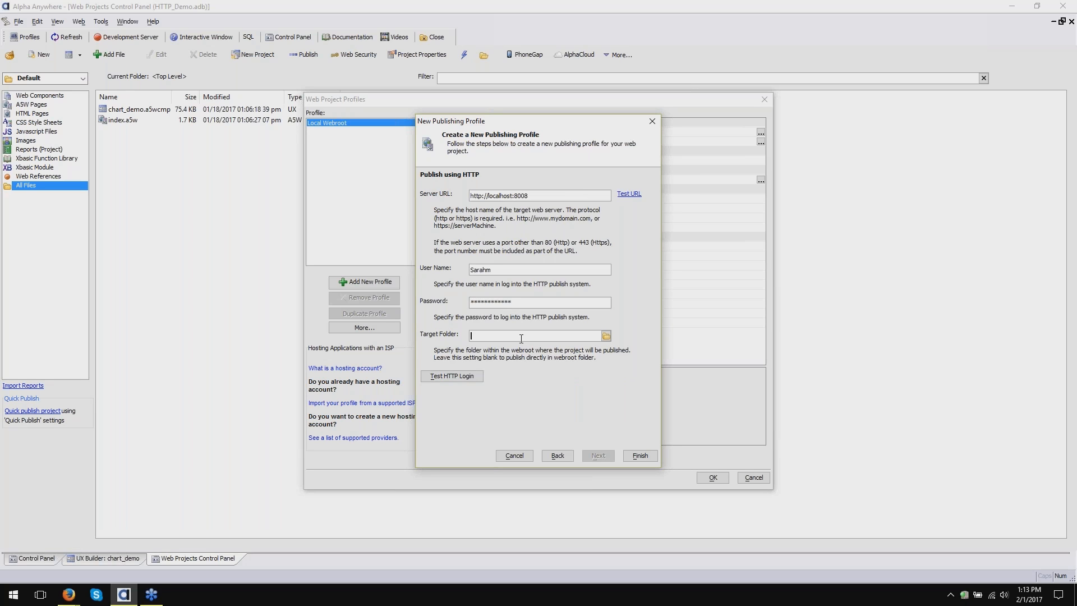
# - Set the target folder to http_demo, finish the wizard, and name the profile http_demo
pyautogui.write('http_demo')
pyautogui.doubleClick(520, 335)
pyautogui.click(650, 454)
pyautogui.write('h')
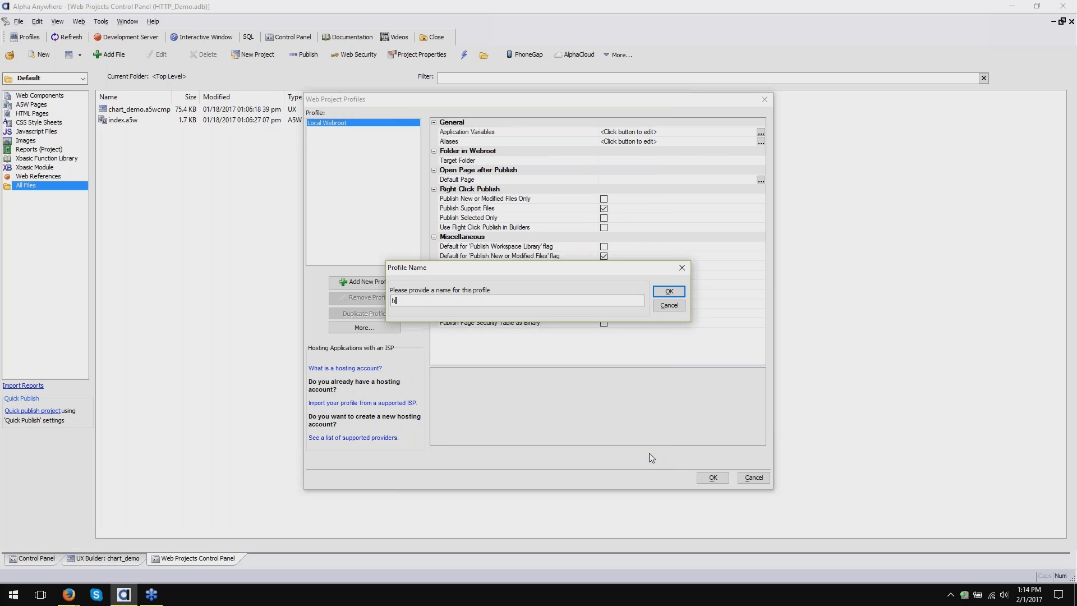
pyautogui.write('ttp_doemo')
pyautogui.click(669, 292)
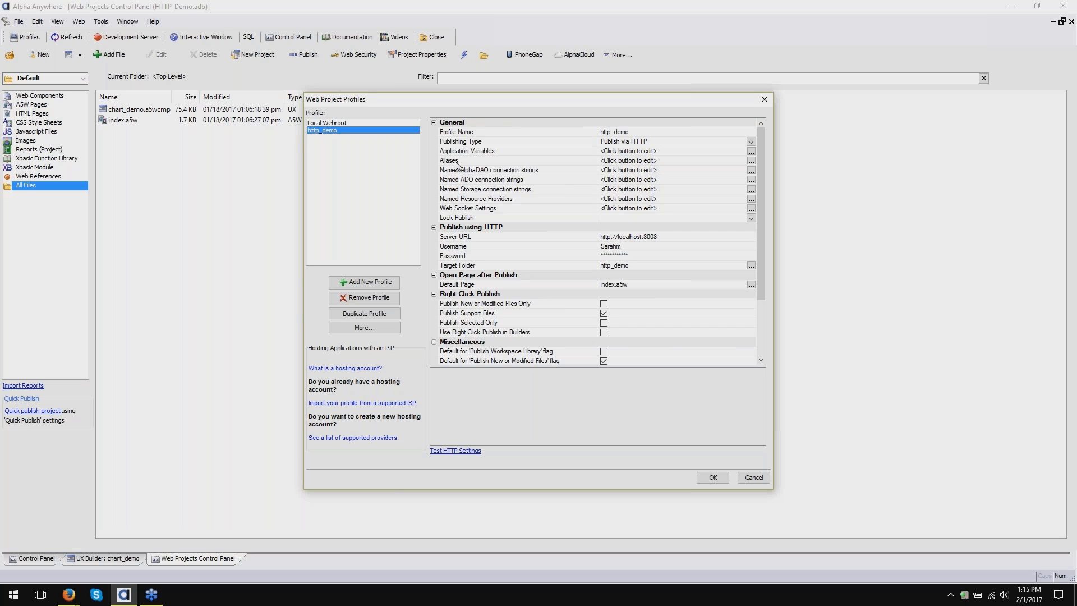
# - Review the profile's alias and connection string property descriptions, then open the Named AlphaDAO connection strings editor
pyautogui.click(515, 171)
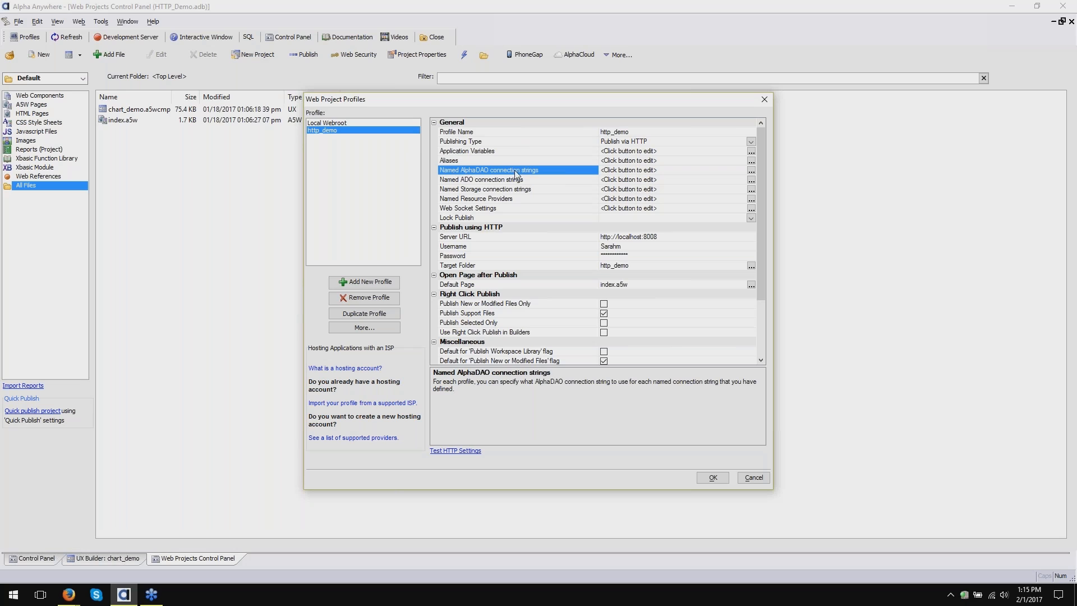
pyautogui.click(508, 162)
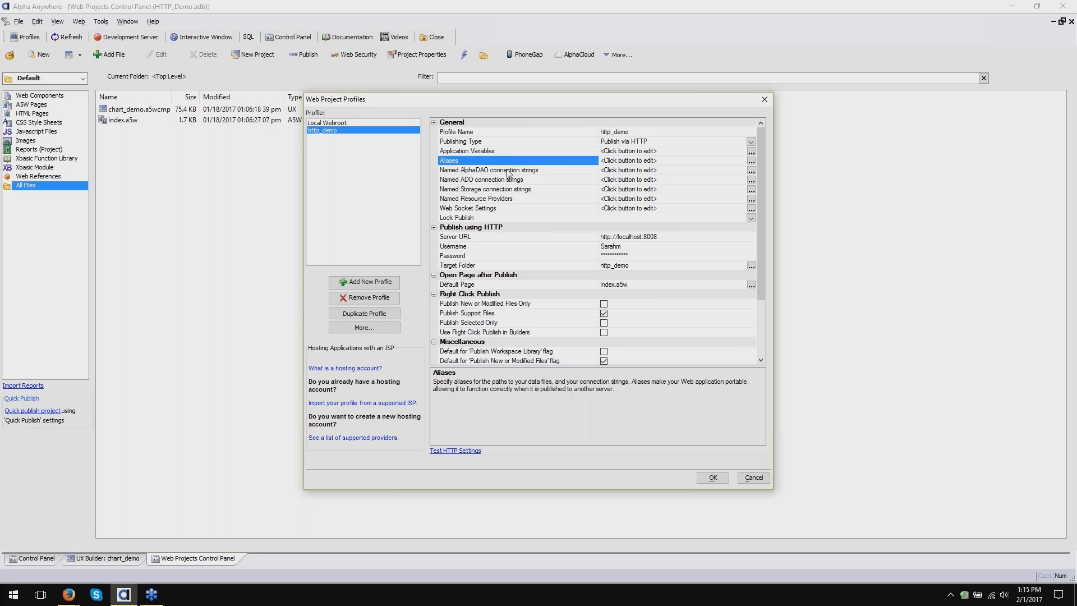
pyautogui.click(506, 170)
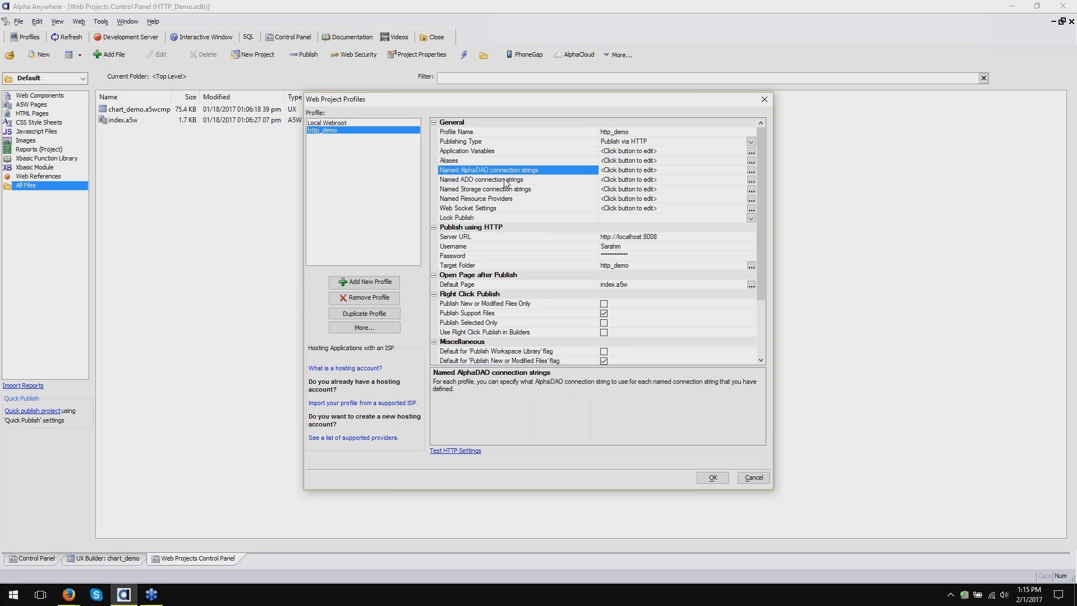
pyautogui.click(506, 181)
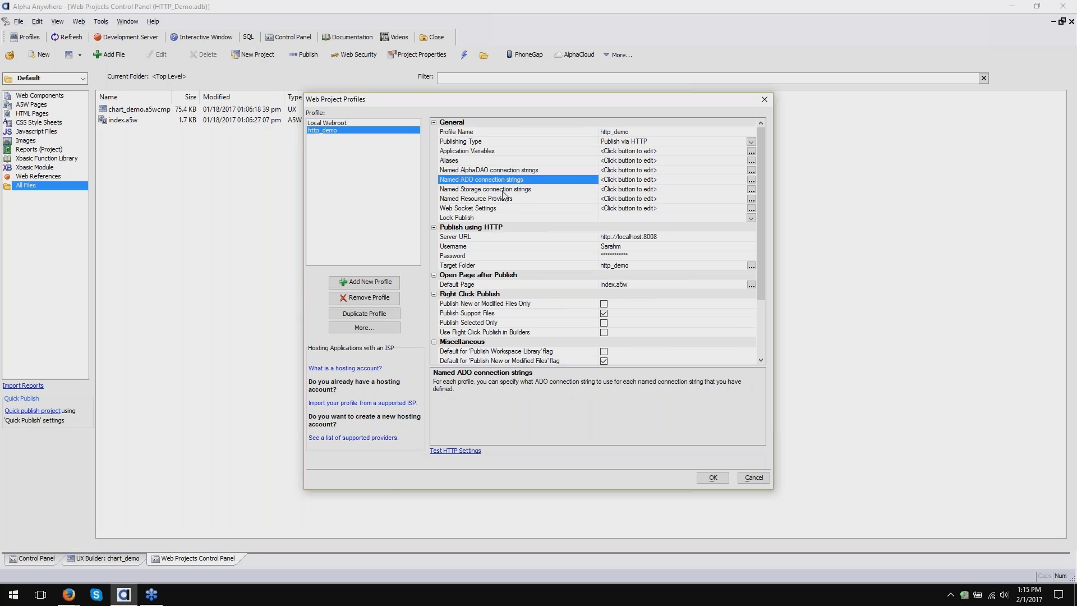
pyautogui.click(504, 193)
pyautogui.click(503, 200)
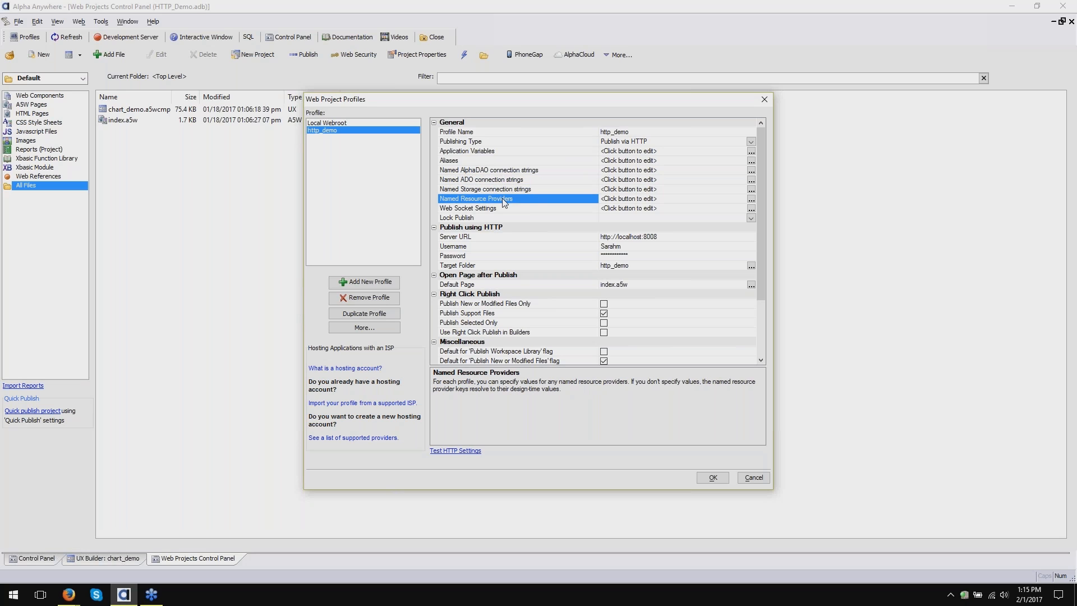
pyautogui.click(529, 162)
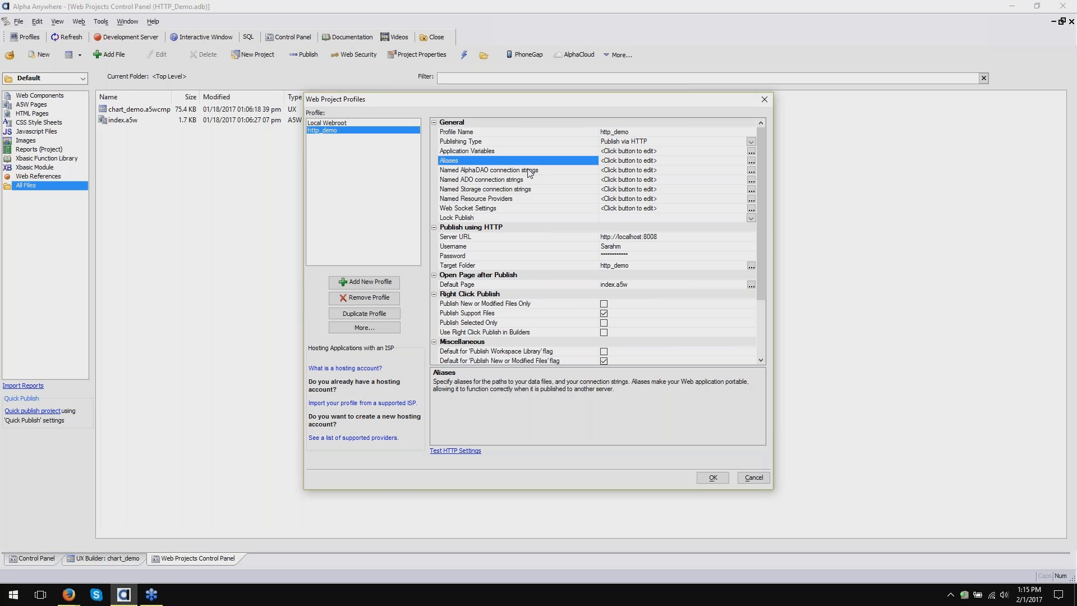
pyautogui.click(530, 172)
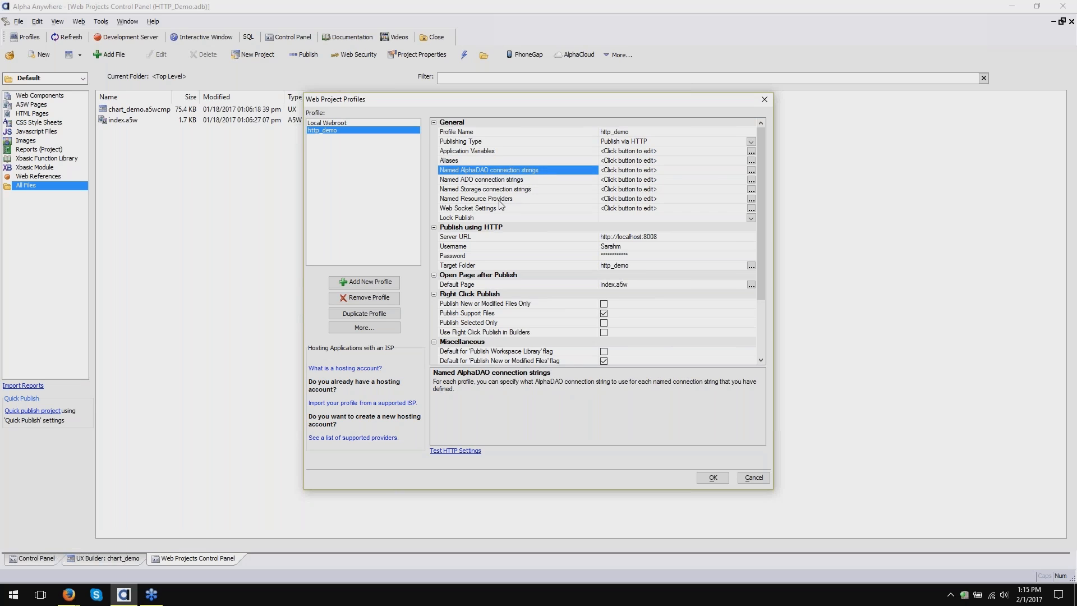
pyautogui.click(750, 171)
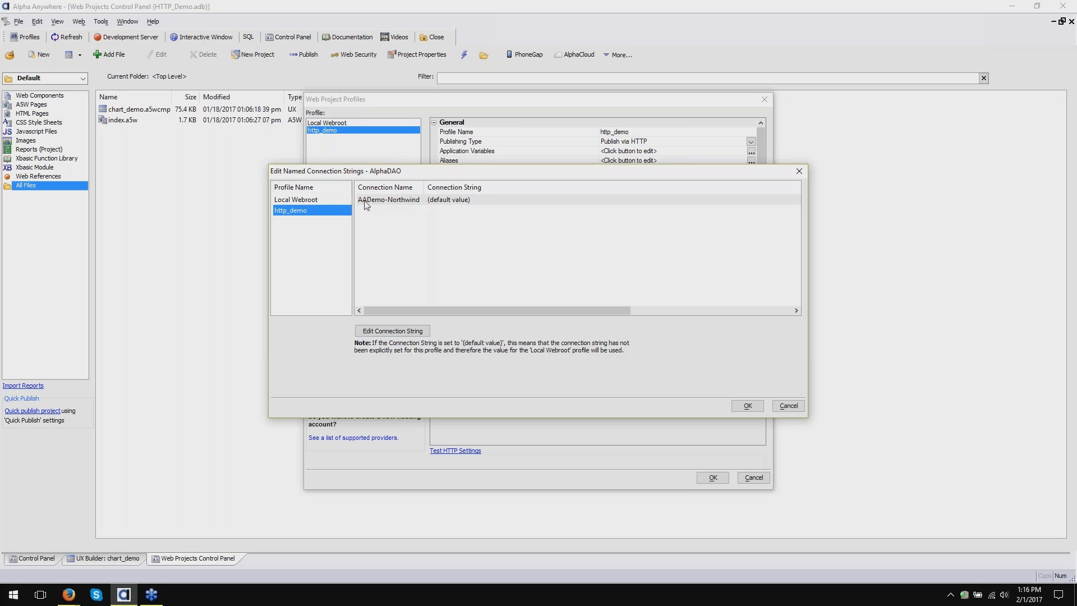
# - Select the AADemo-Northwind connection, currently set to (default value)
pyautogui.click(556, 204)
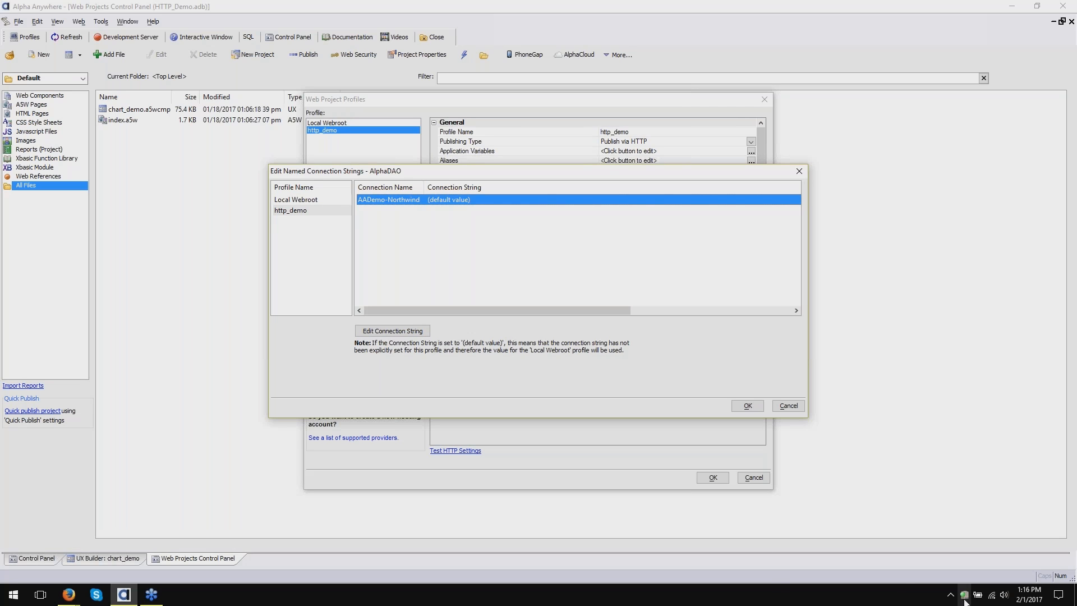
pyautogui.moveTo(964, 599)
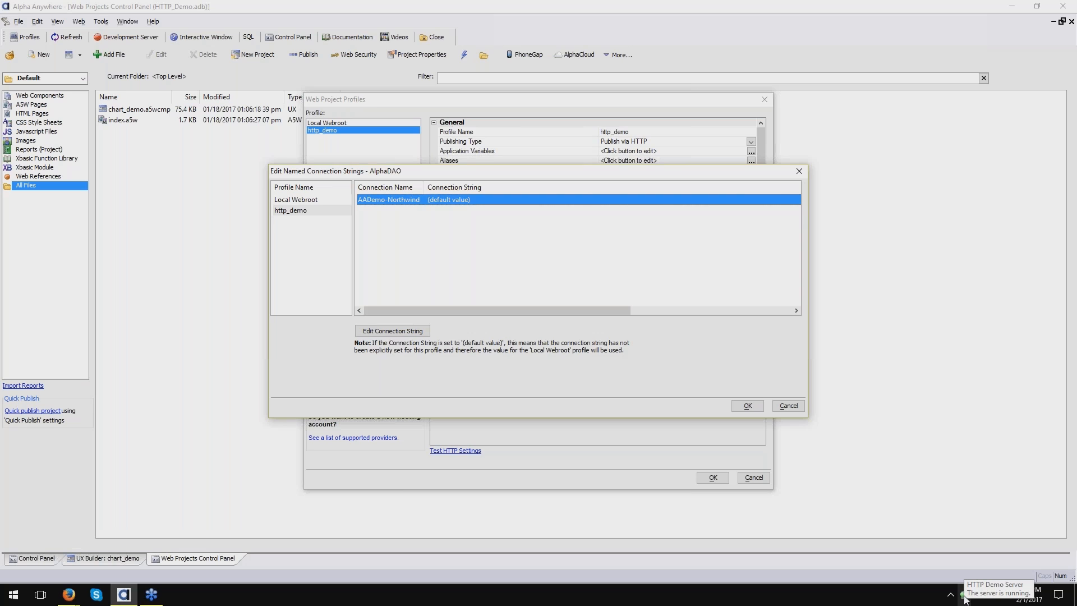
# - From the HTTP Demo Server settings, launch the Connection String Builder and choose SQLServer
pyautogui.doubleClick(964, 598)
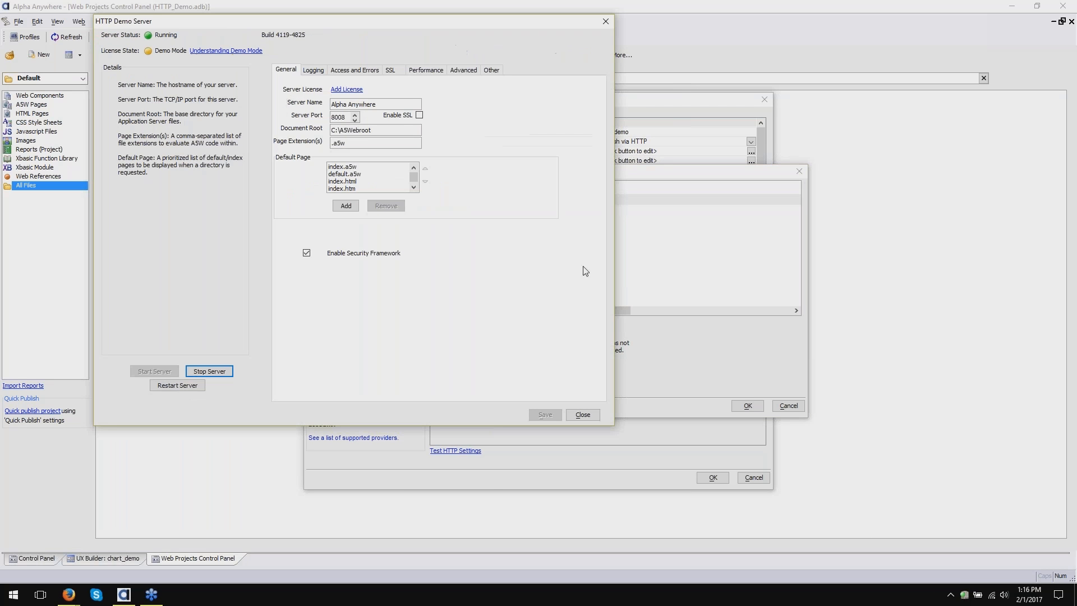
pyautogui.moveTo(436, 26); pyautogui.dragTo(689, 73)
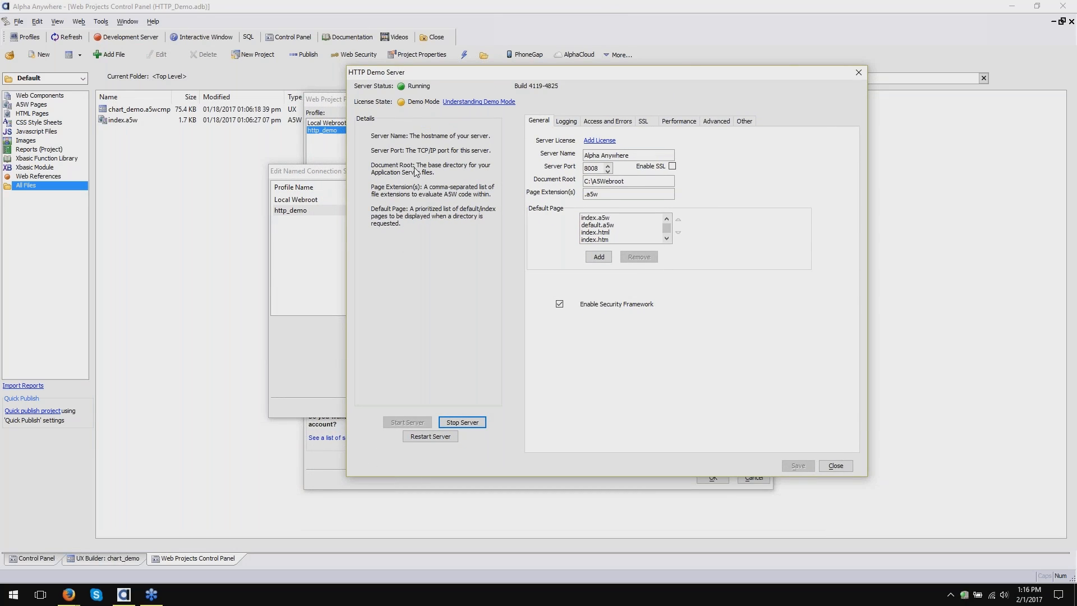
pyautogui.click(745, 125)
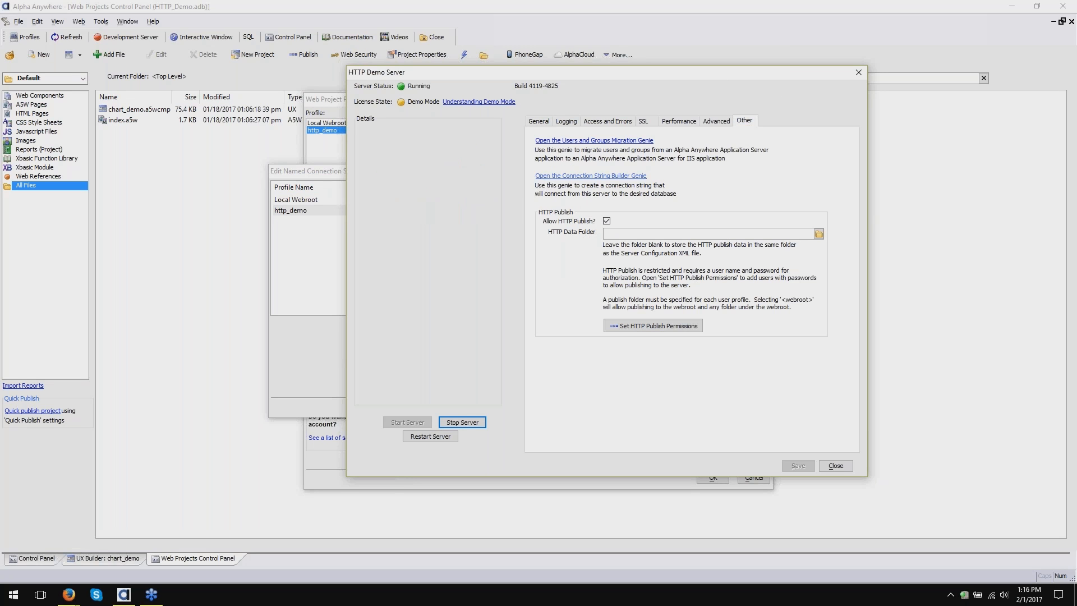
pyautogui.click(616, 177)
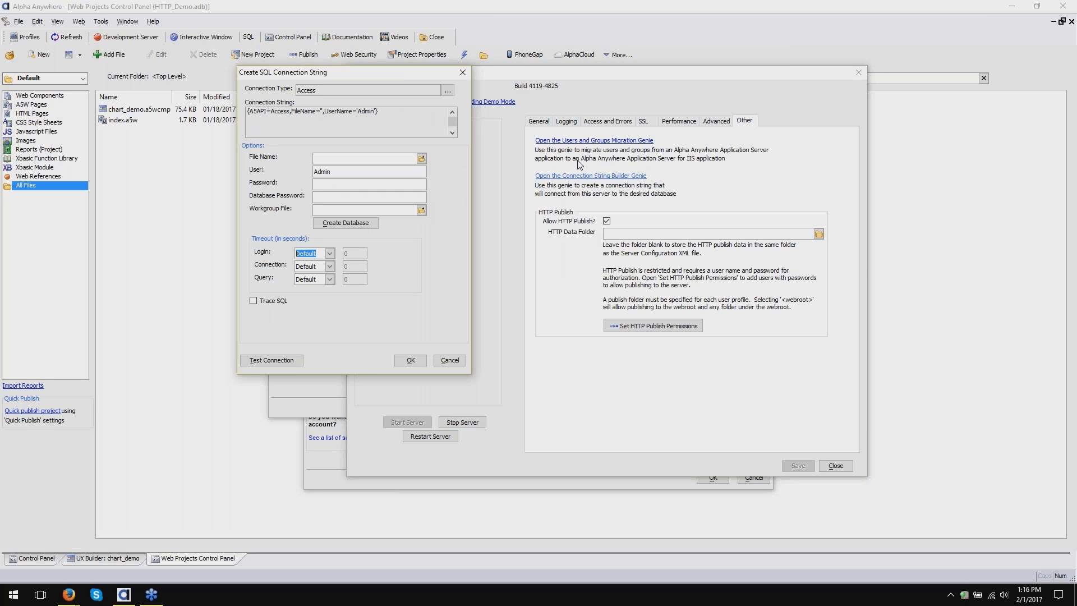
pyautogui.moveTo(318, 74); pyautogui.dragTo(439, 123)
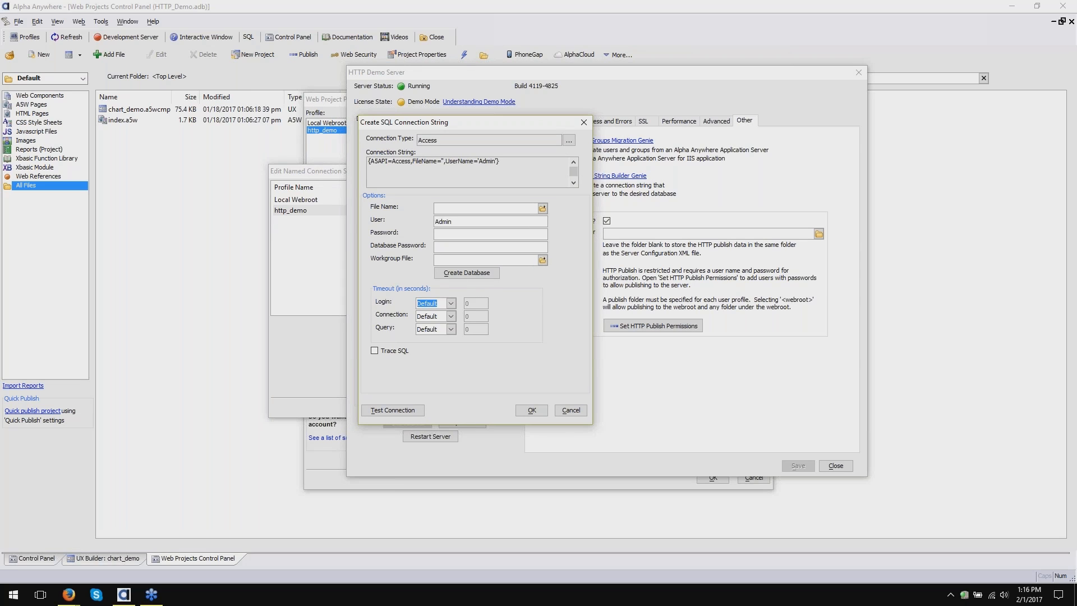
pyautogui.click(569, 140)
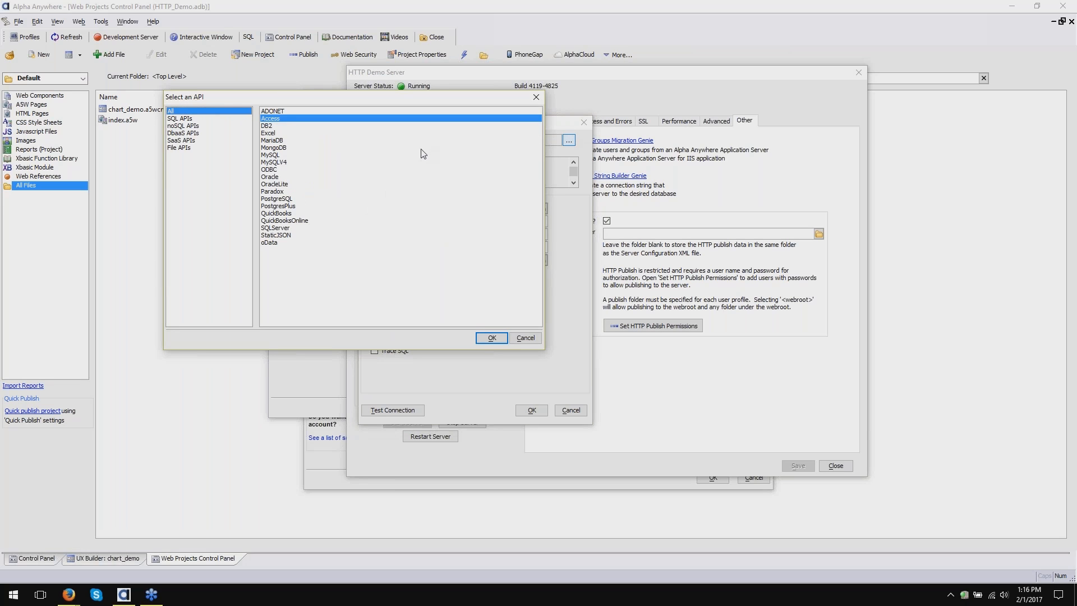
pyautogui.click(317, 229)
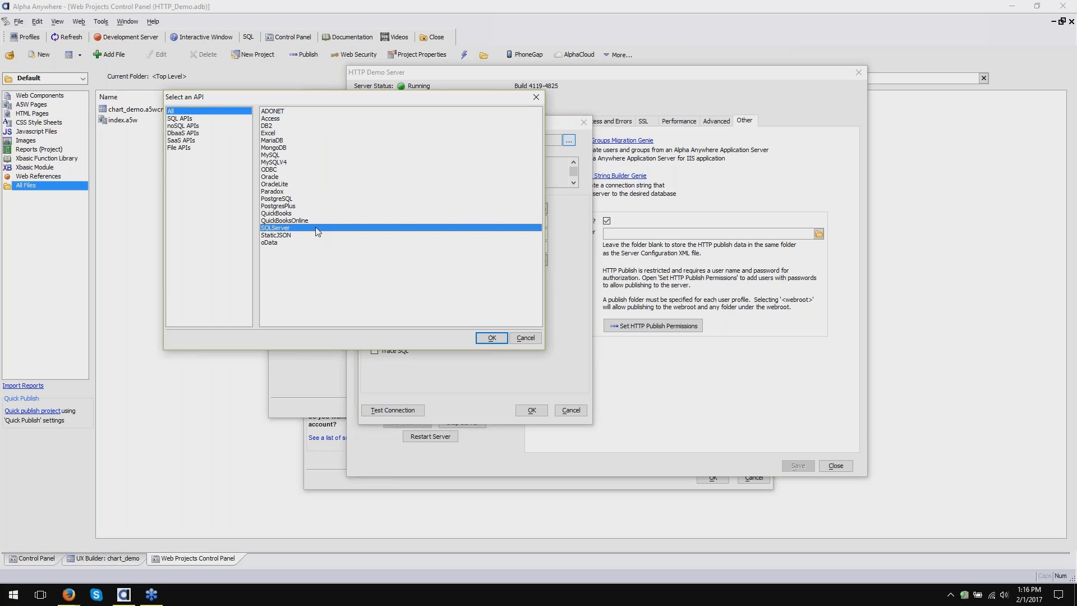
pyautogui.click(492, 339)
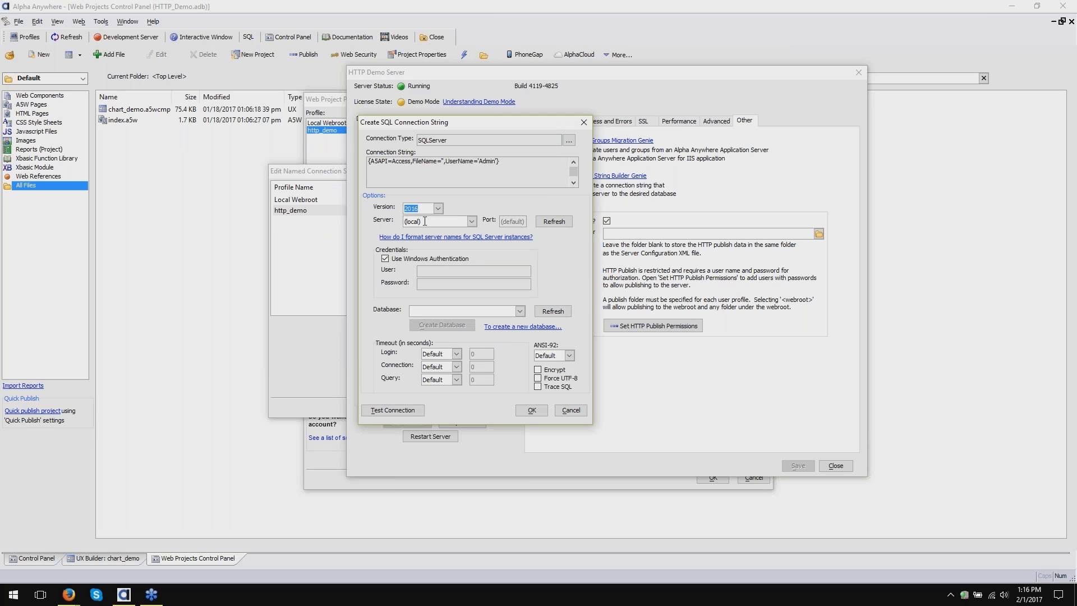
# - Set the server to (localdb)\AlphaAnywhere, test the connection successfully, and copy the string to the clipboard
pyautogui.click(415, 221)
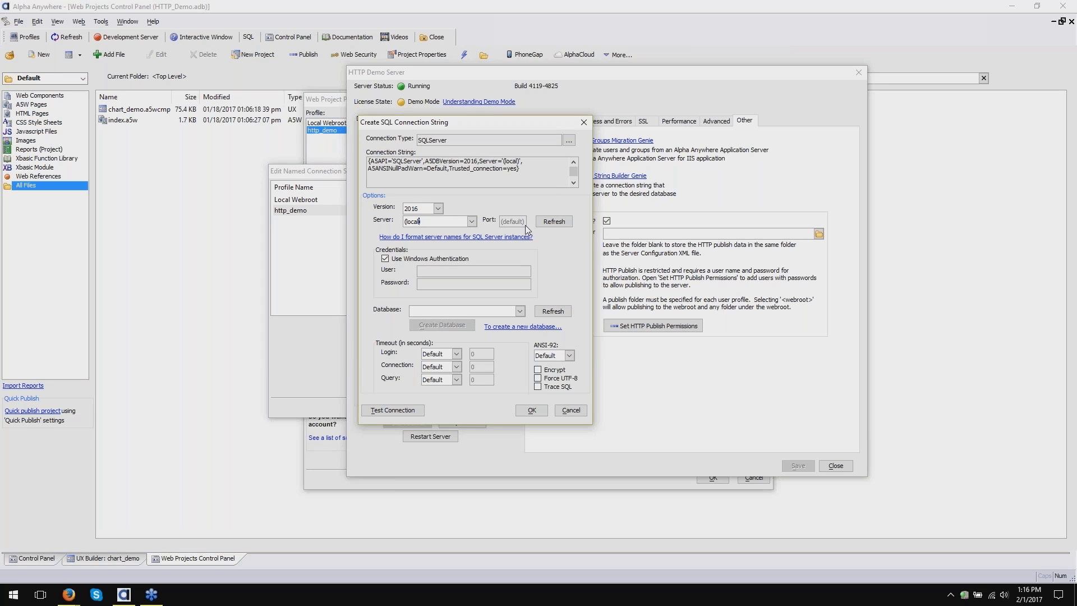
pyautogui.write('db)\\AlphaAnywhe')
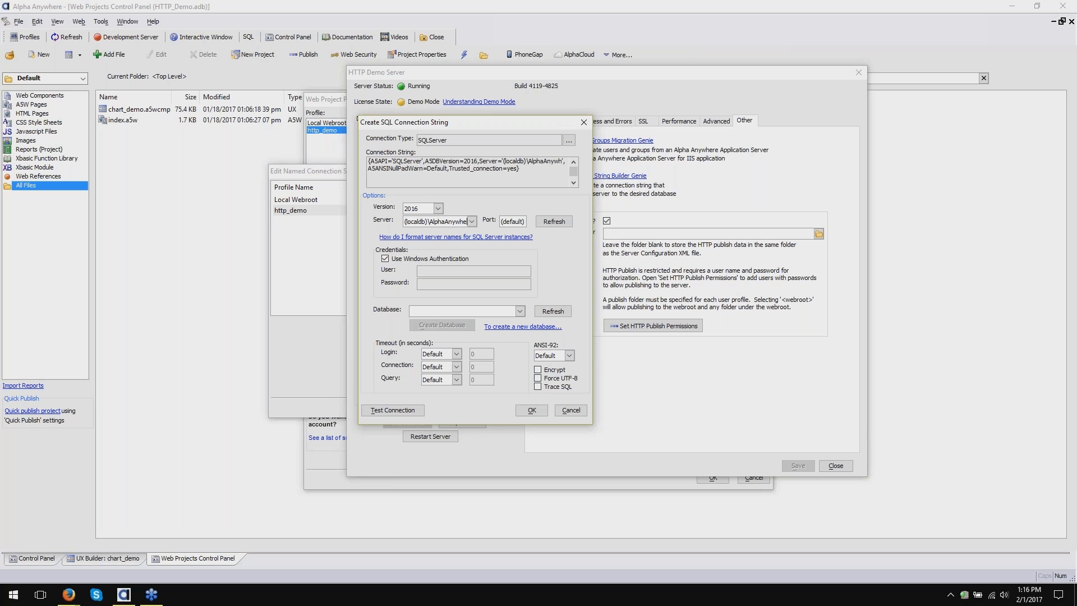
pyautogui.write('re')
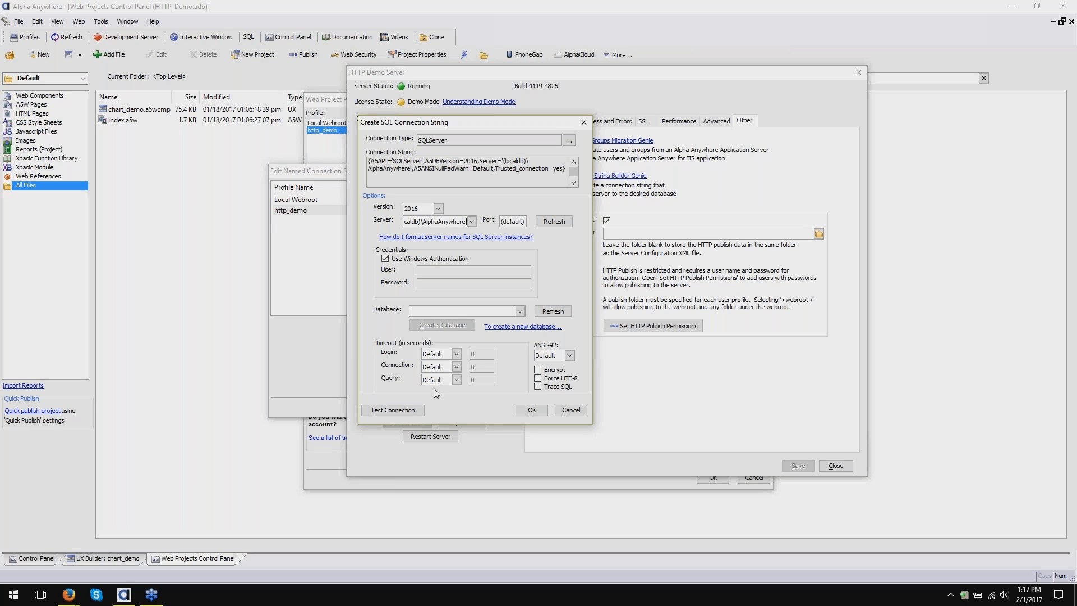
pyautogui.click(392, 410)
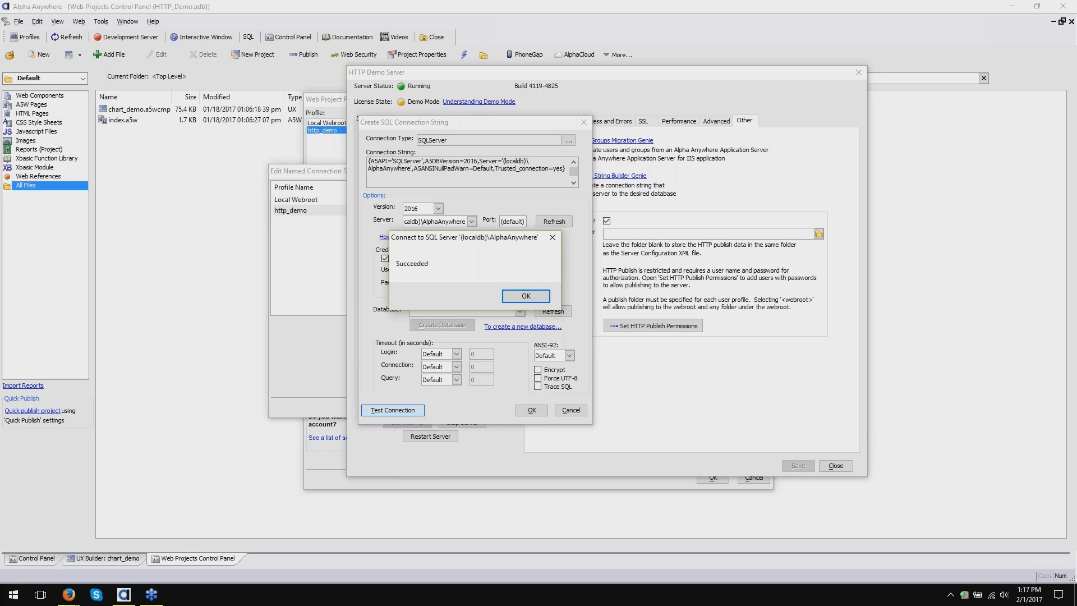
pyautogui.click(510, 297)
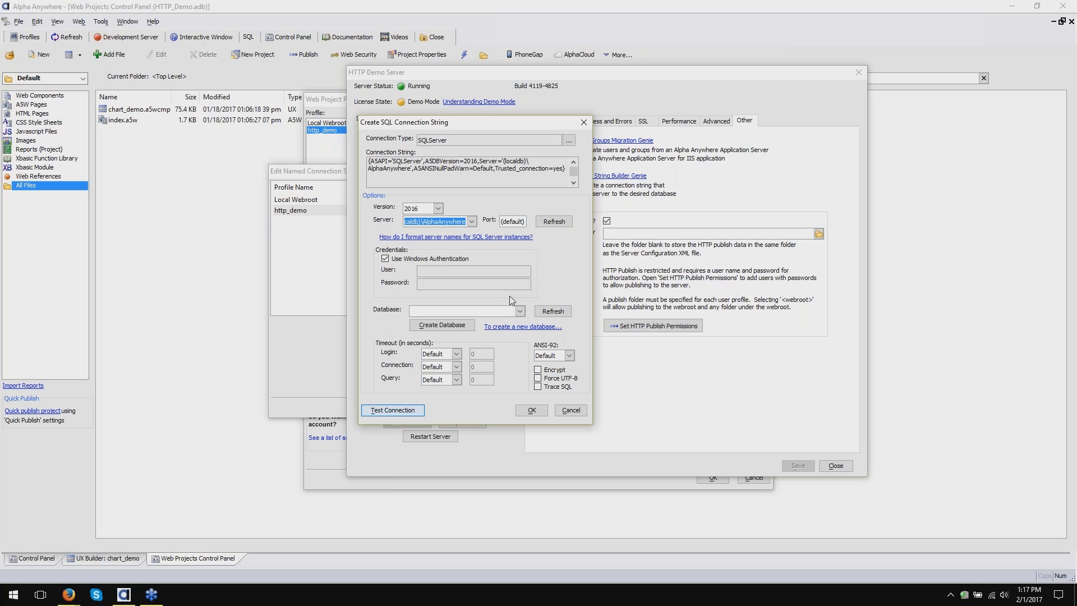
pyautogui.click(532, 411)
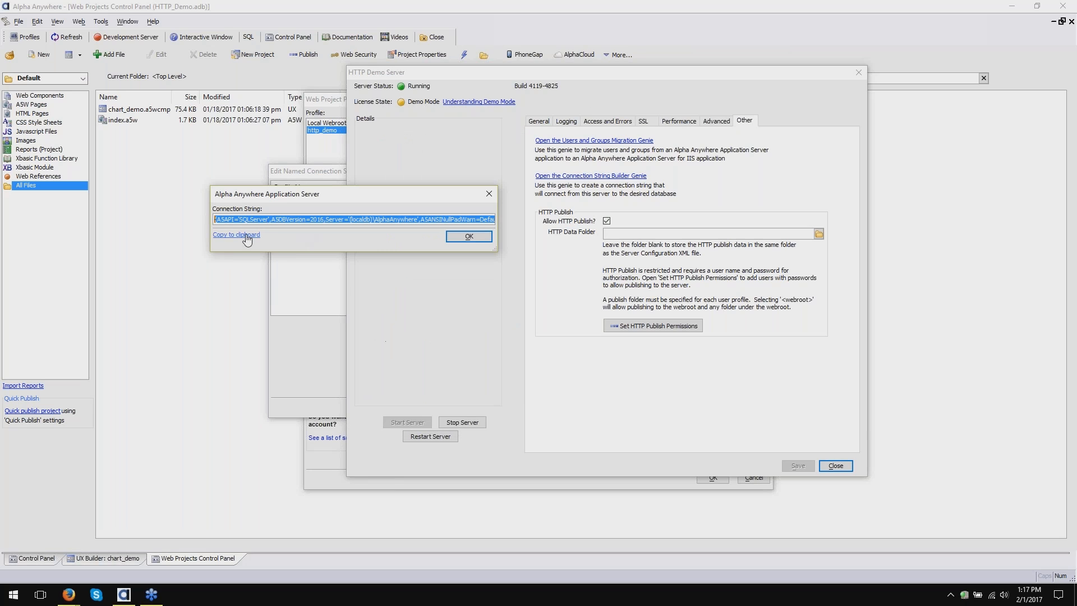
pyautogui.click(245, 235)
pyautogui.click(469, 236)
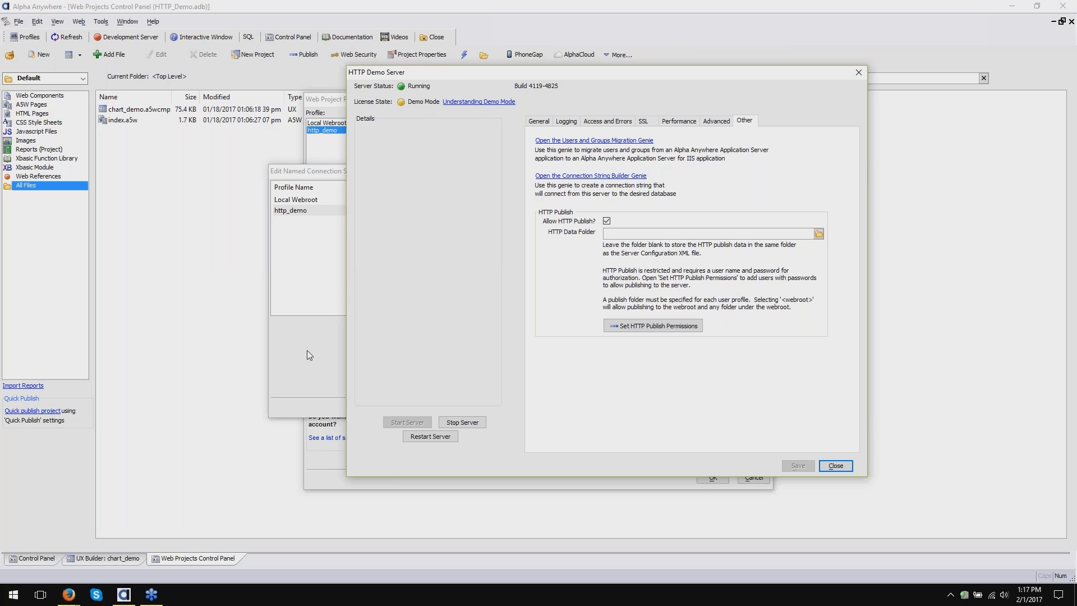
pyautogui.click(307, 350)
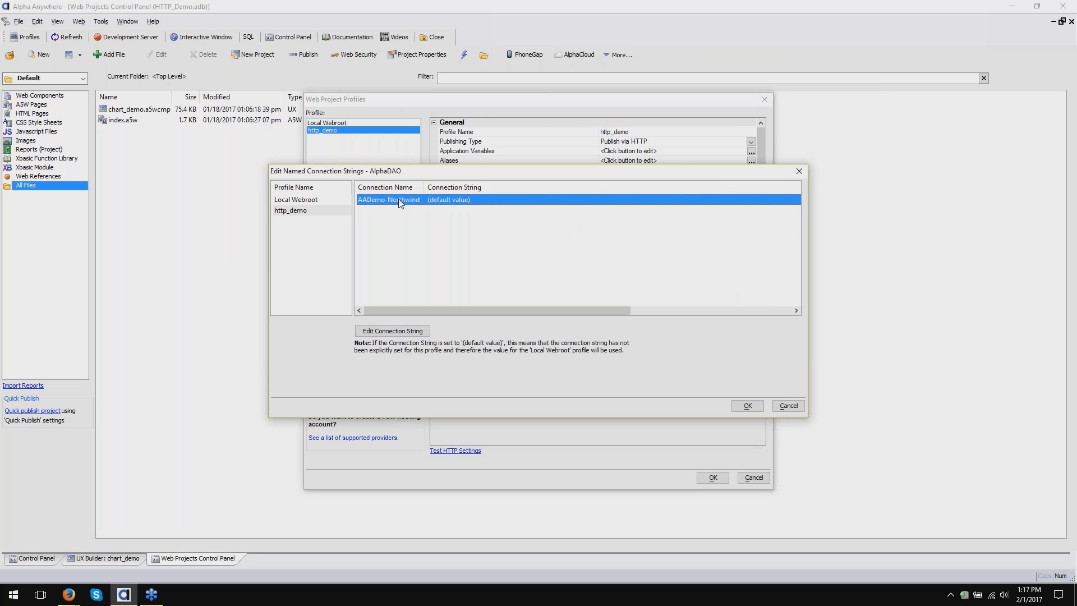
# - Paste the shortened SQL Server string as AADemo-Northwind's connection string and accept both dialogs
pyautogui.click(401, 330)
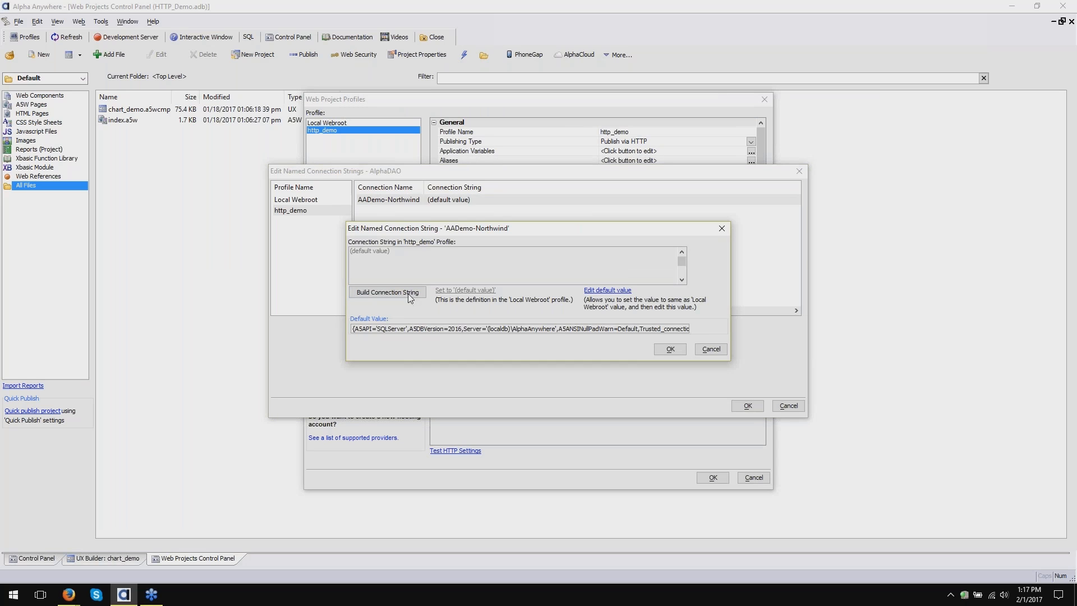
pyautogui.click(600, 291)
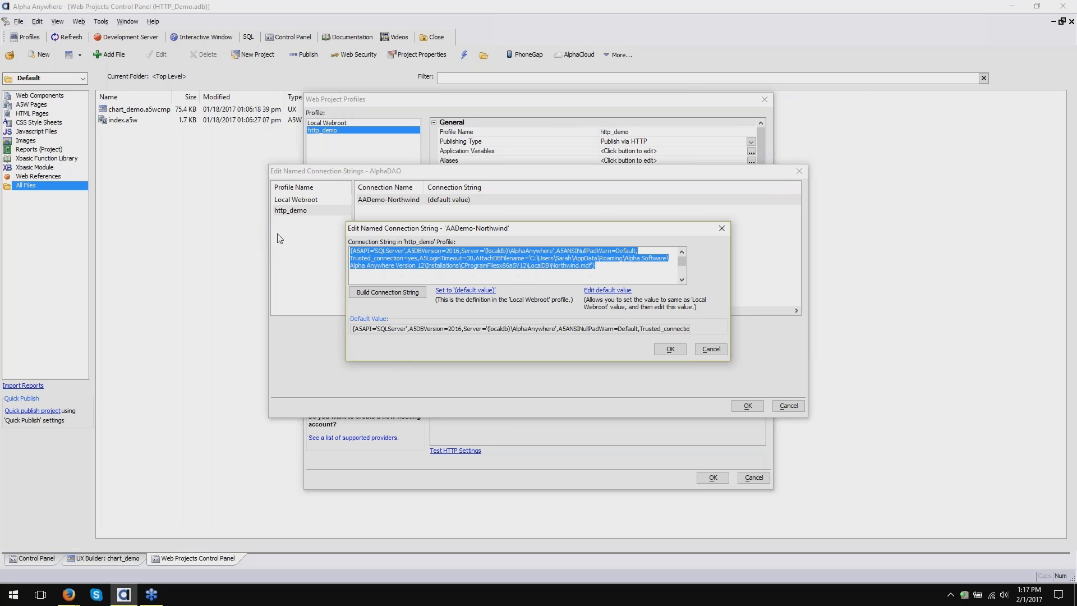
pyautogui.hotkey('ctrl', 'v')
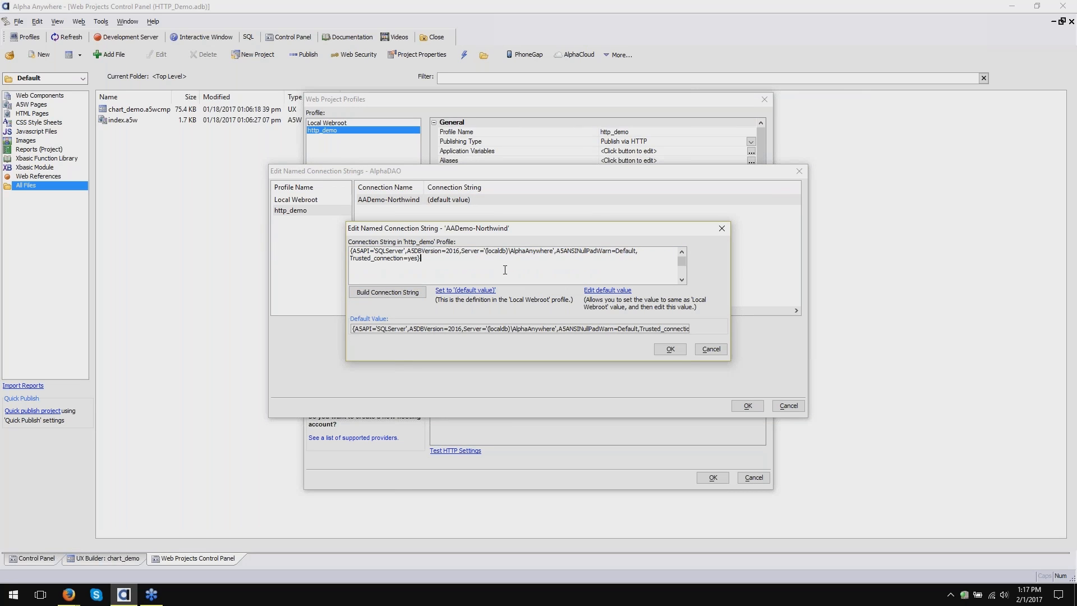
pyautogui.click(678, 351)
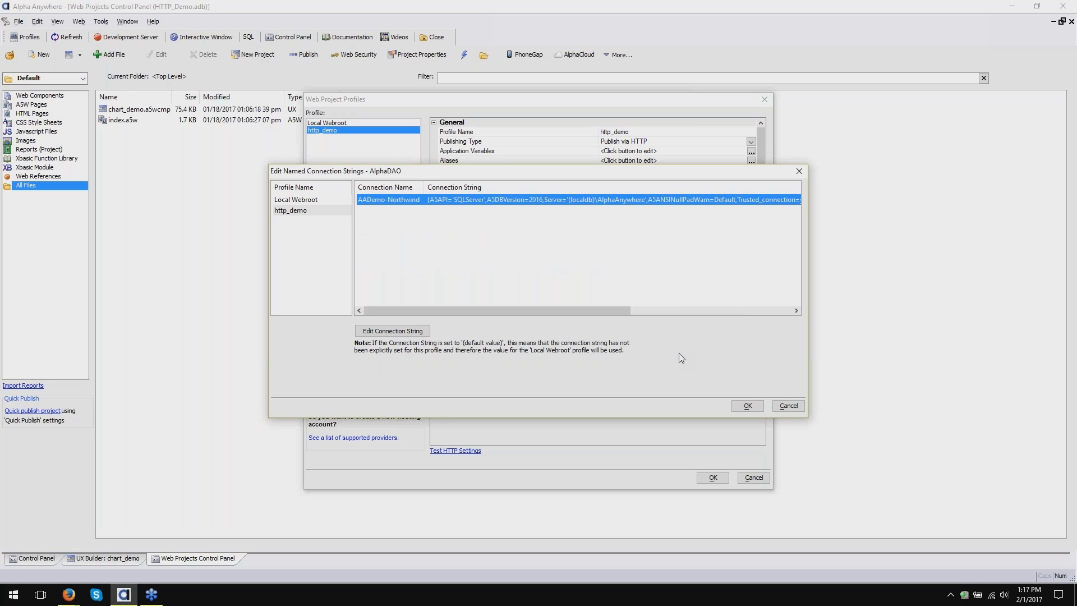
pyautogui.click(749, 406)
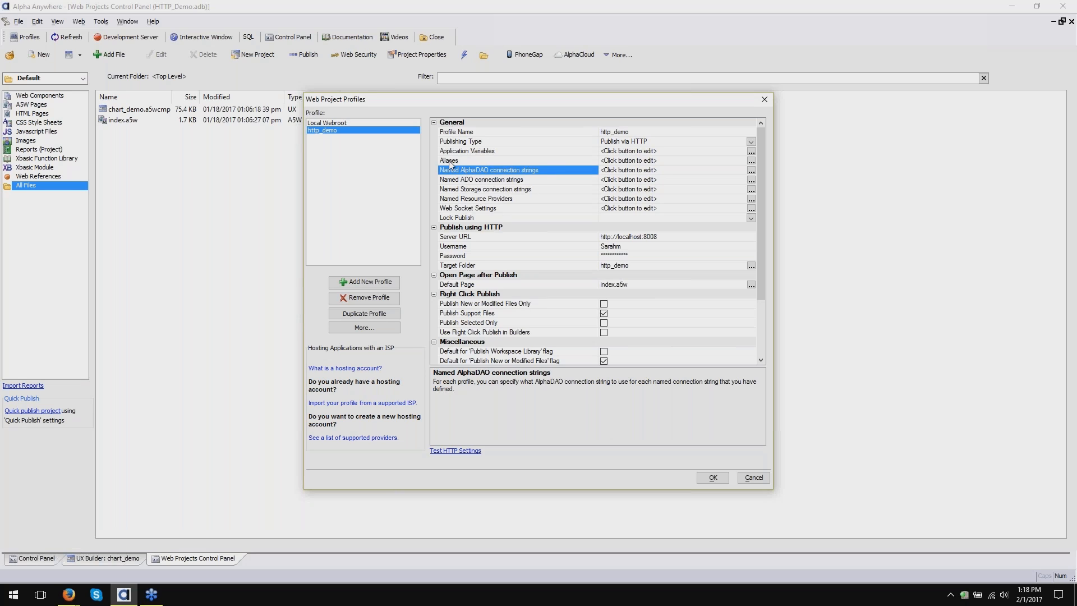
# - Review the Aliases, connection string, Username, Password, Target Folder and Server URL descriptions, then accept the profiles
pyautogui.click(496, 162)
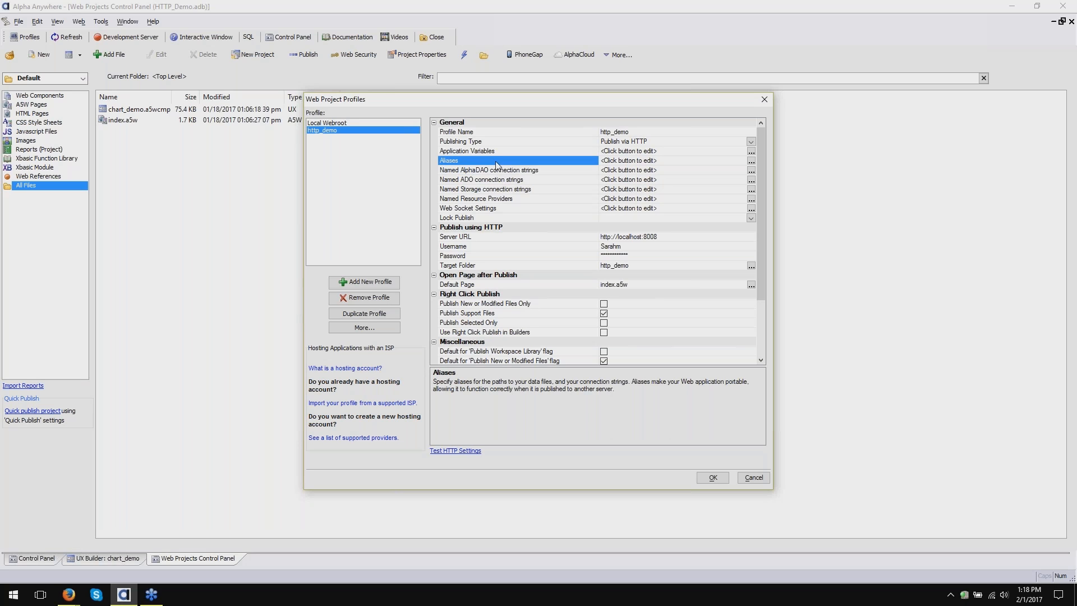
pyautogui.click(528, 192)
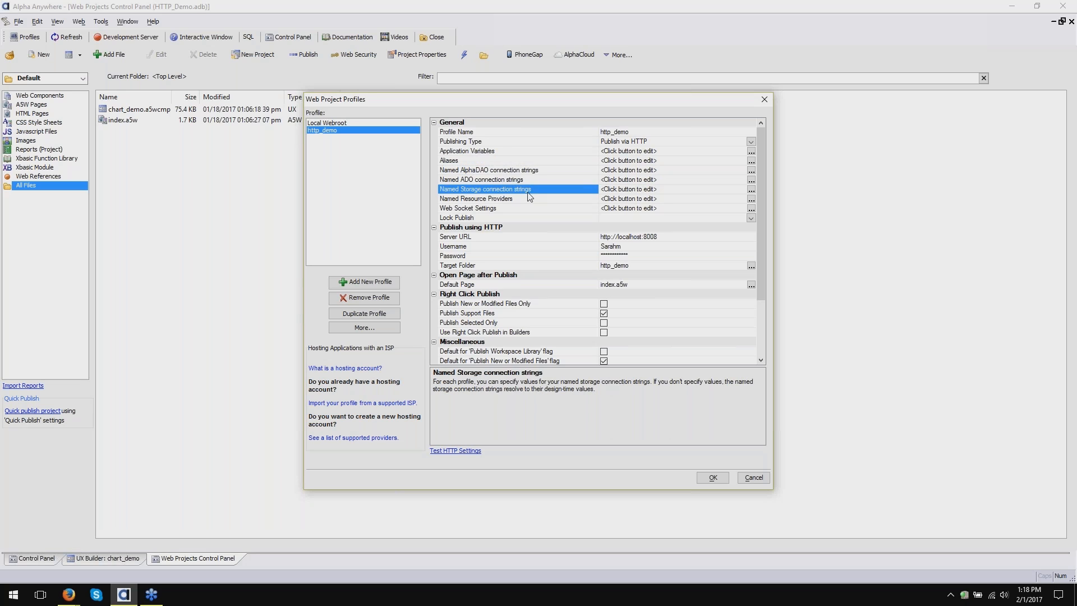
pyautogui.click(538, 200)
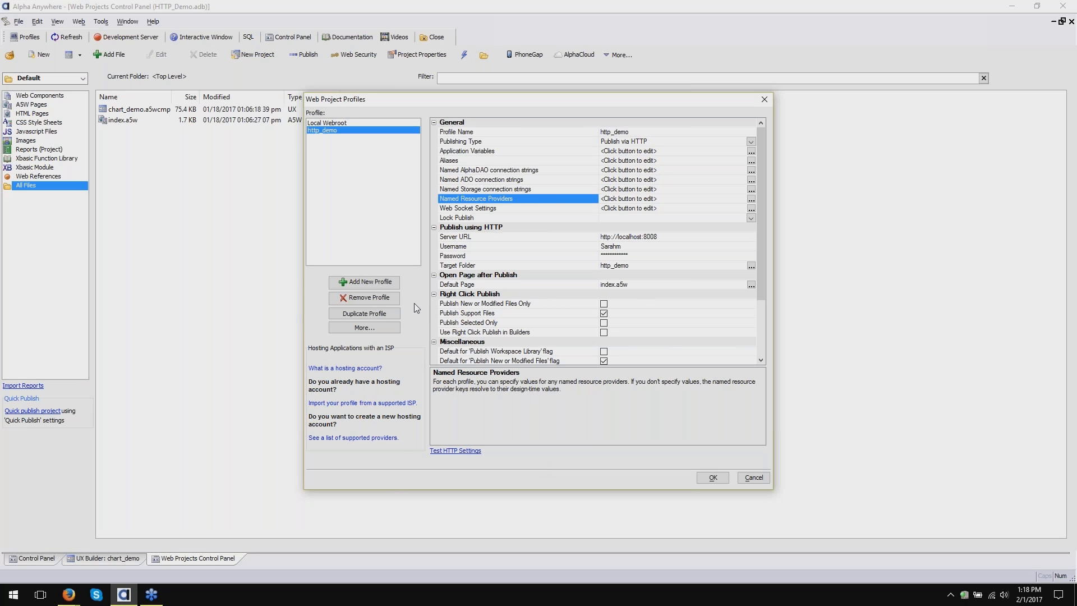
pyautogui.click(544, 170)
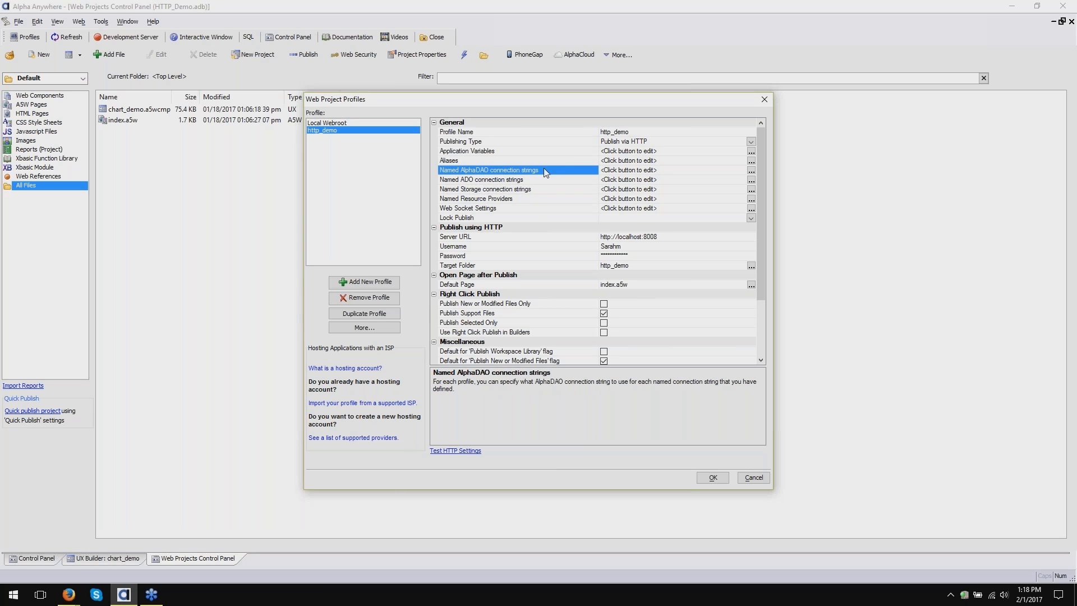
pyautogui.click(541, 246)
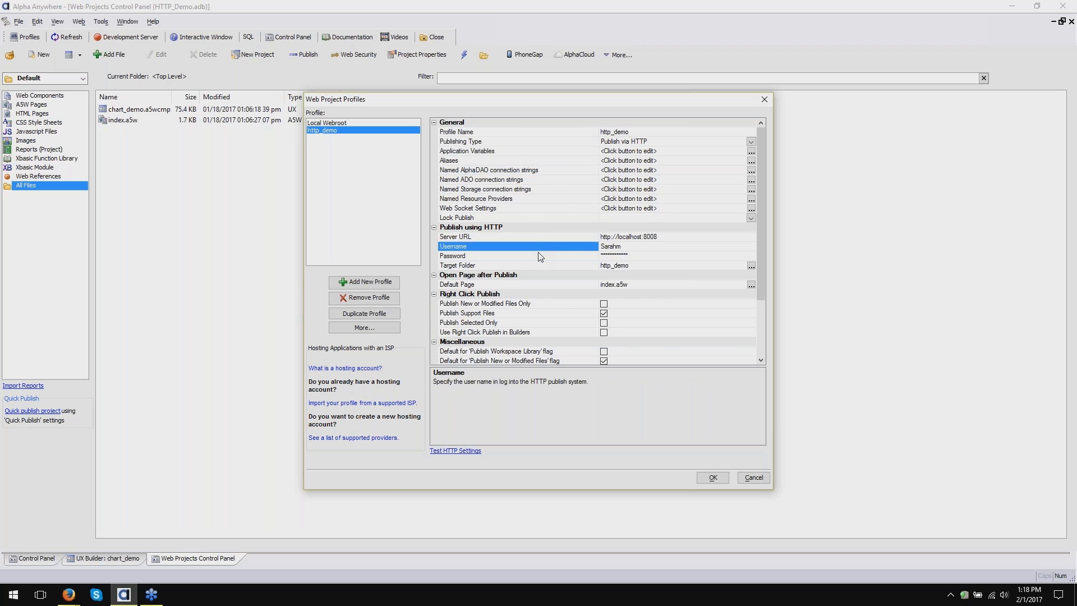
pyautogui.click(540, 256)
pyautogui.click(540, 266)
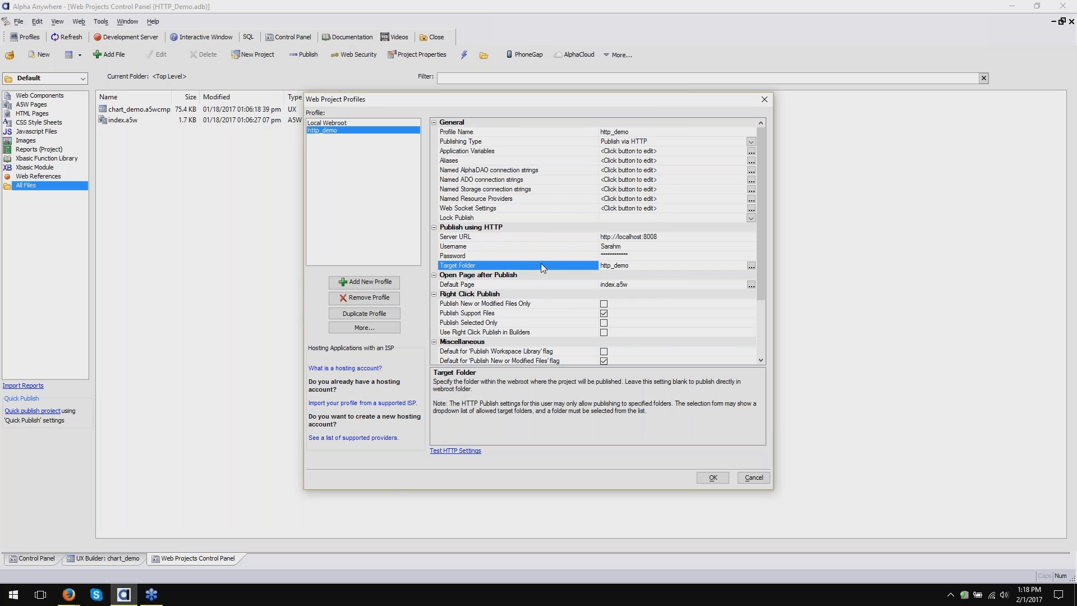
pyautogui.click(547, 236)
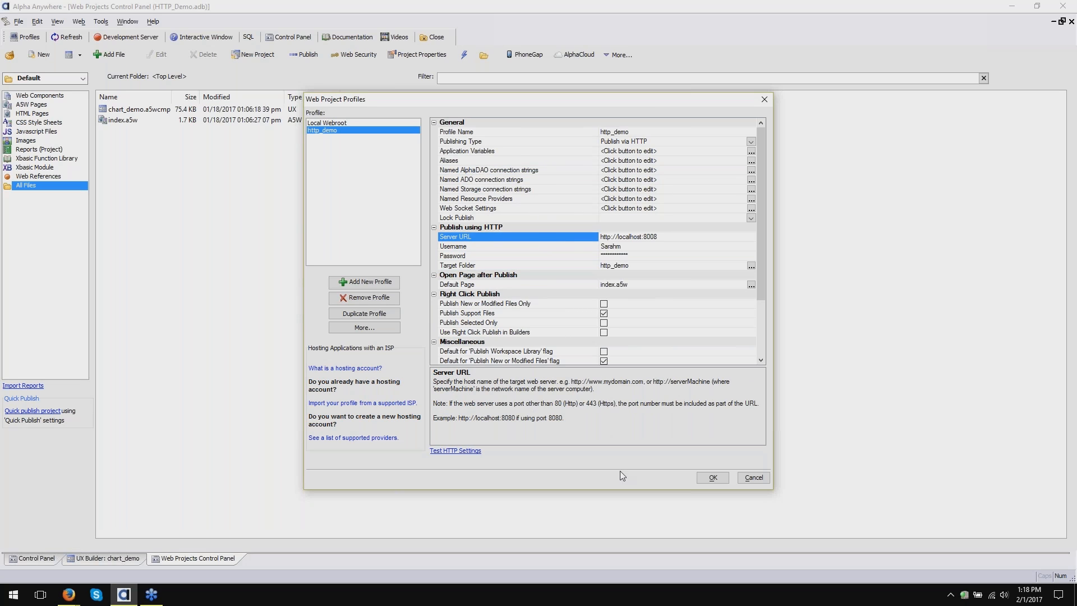
pyautogui.click(712, 478)
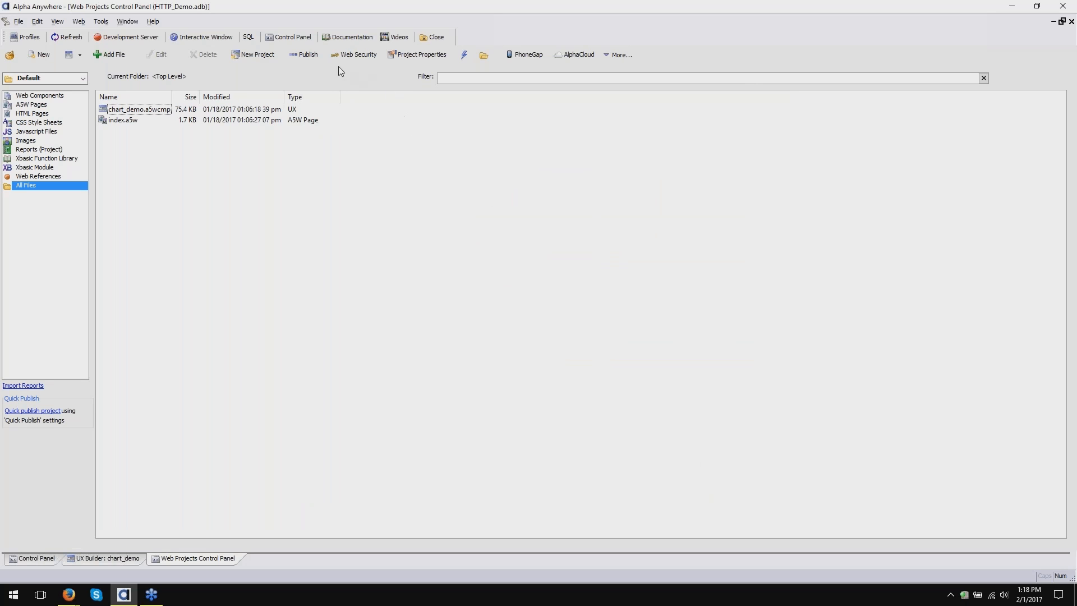
# - Publish with the http_demo profile, with the browser launching after files are published
pyautogui.click(290, 58)
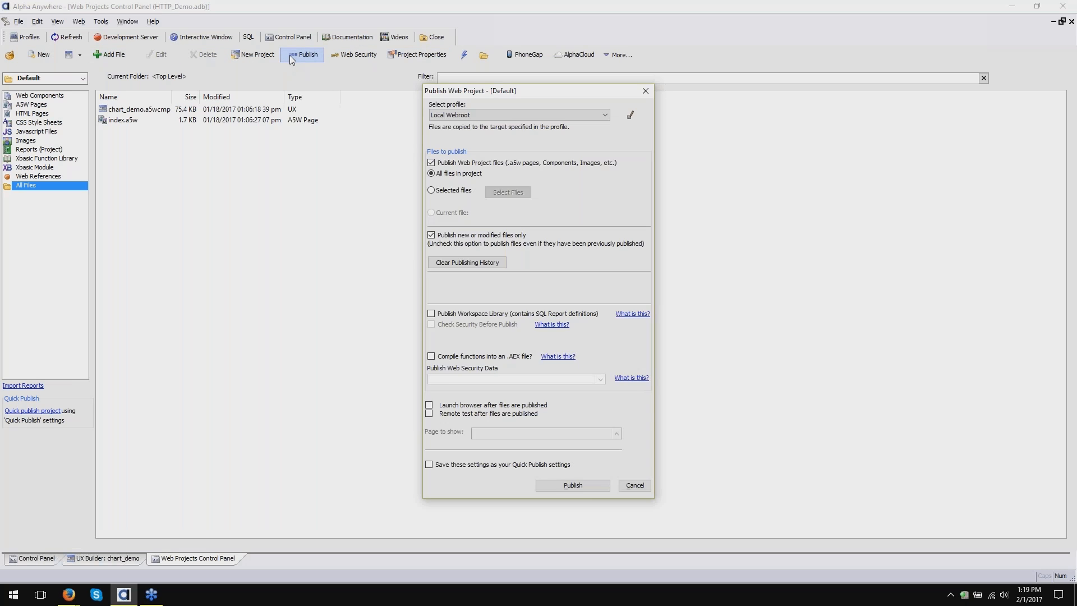
pyautogui.click(506, 116)
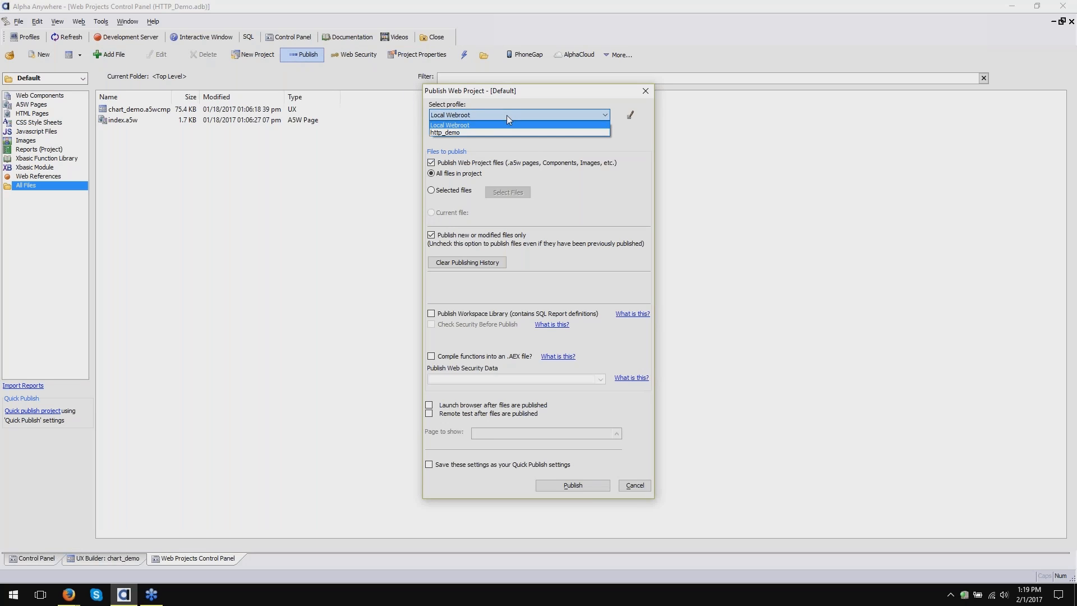
pyautogui.click(448, 134)
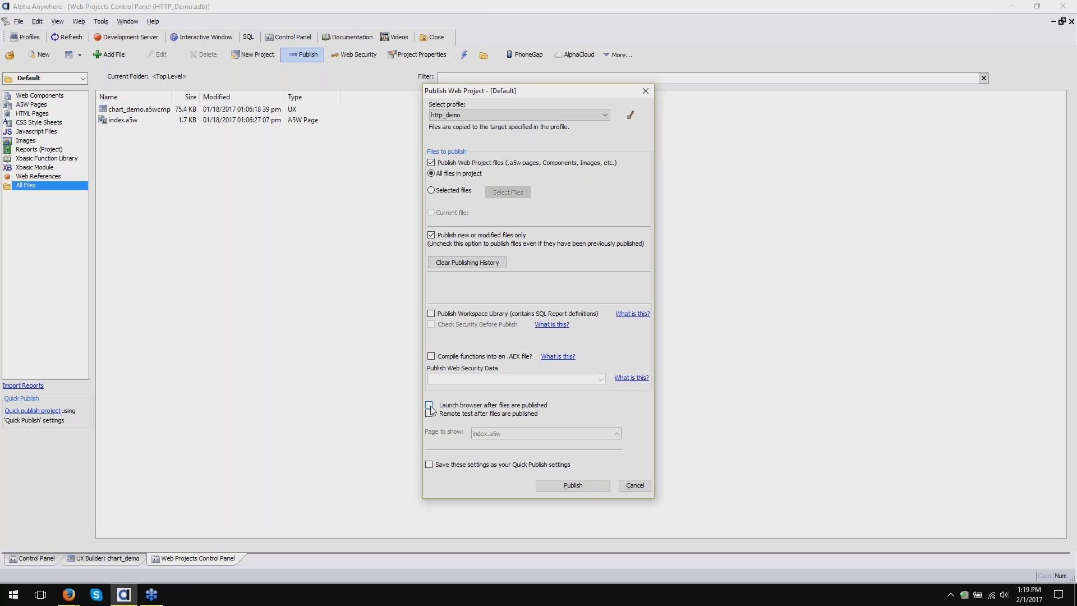
pyautogui.click(429, 405)
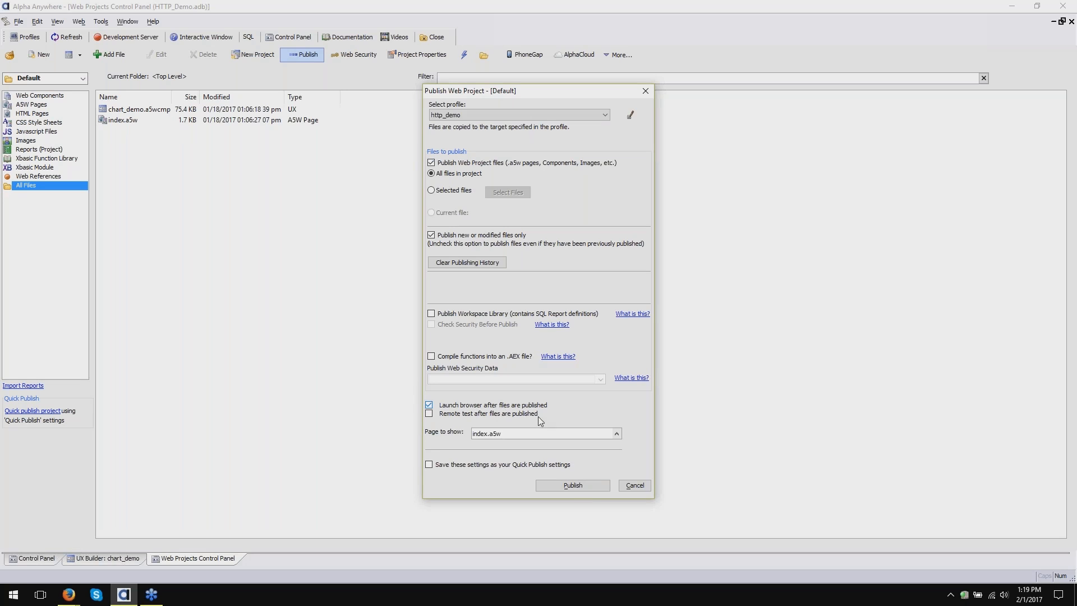
pyautogui.click(573, 485)
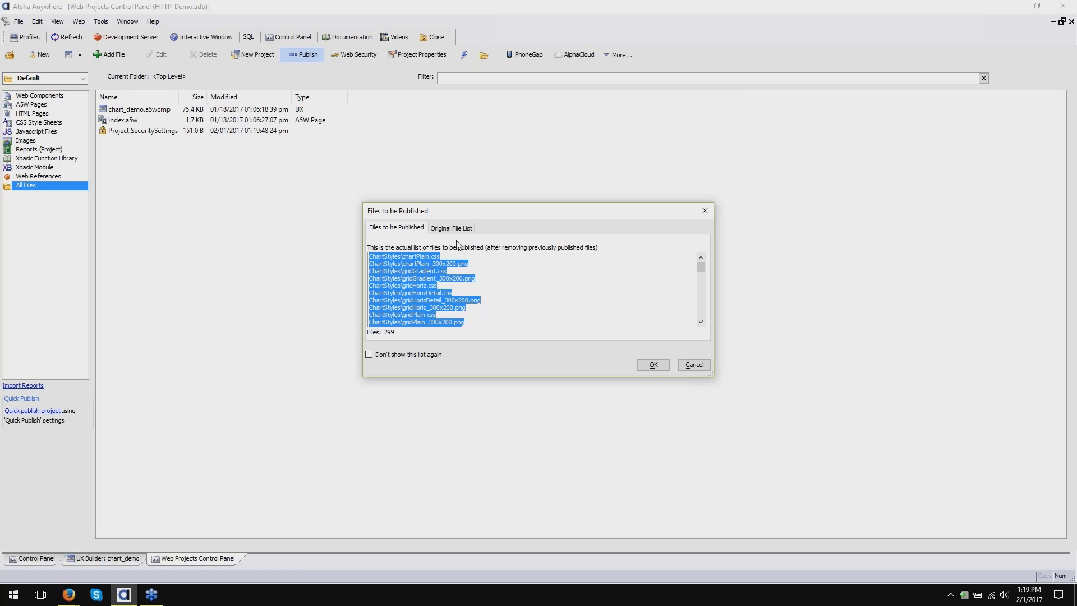
# - Accept the publish file list, dismiss the completion message, and bring the HTTP Publishing Walkthrough slides forward
pyautogui.click(481, 297)
pyautogui.scroll(-2, 481, 297)
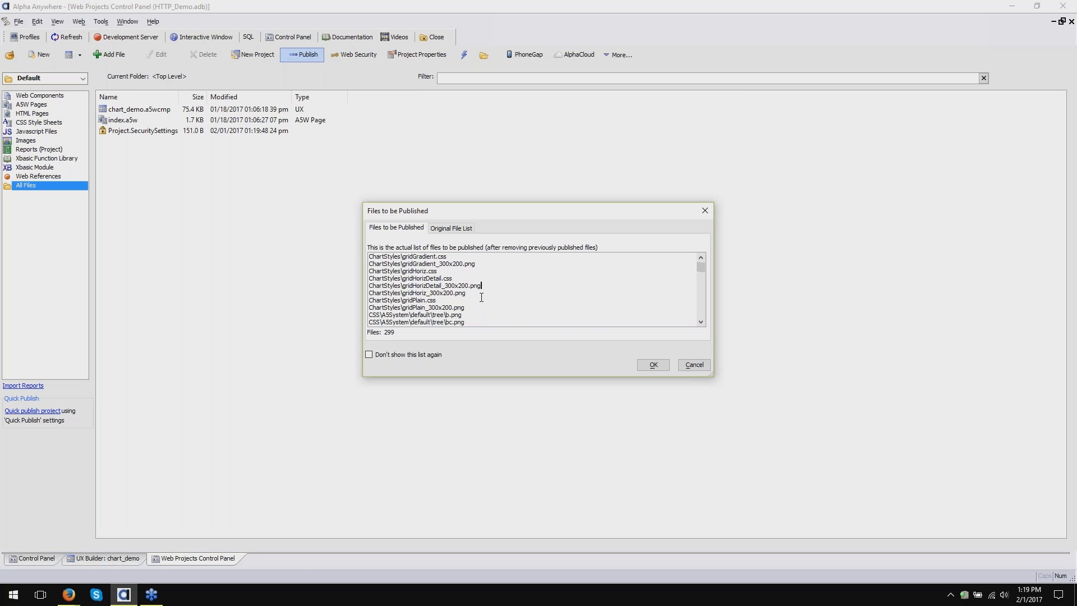
pyautogui.scroll(2, 481, 298)
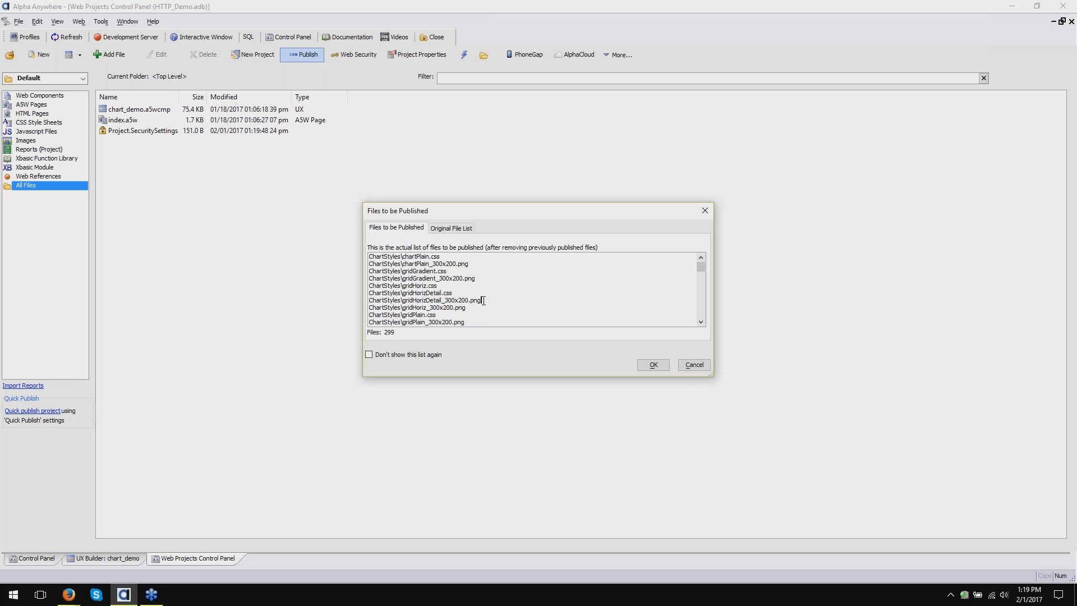
pyautogui.click(654, 365)
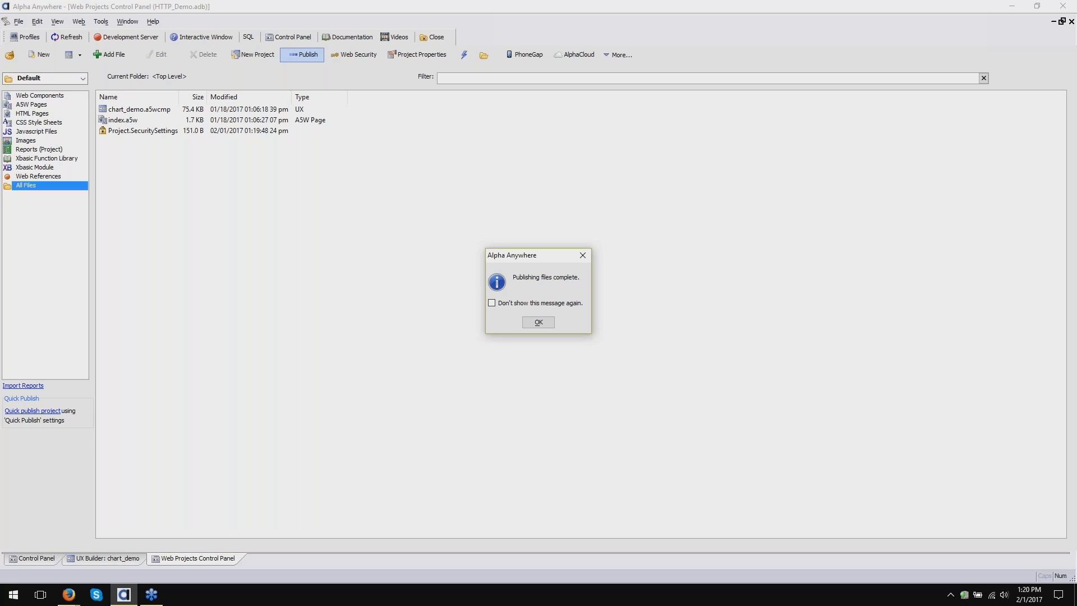
pyautogui.click(538, 321)
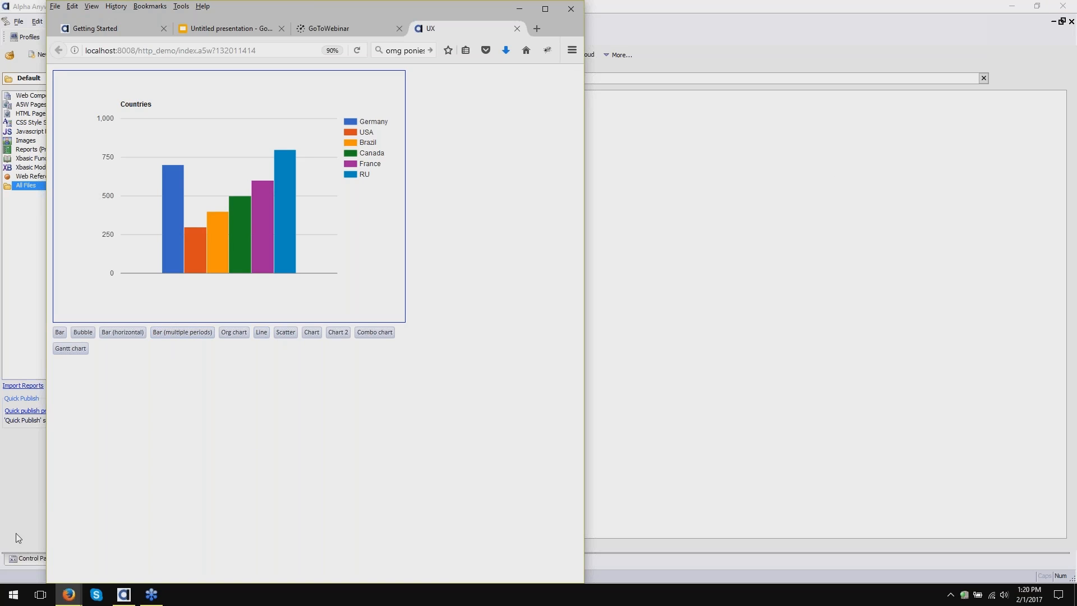
pyautogui.moveTo(64, 600)
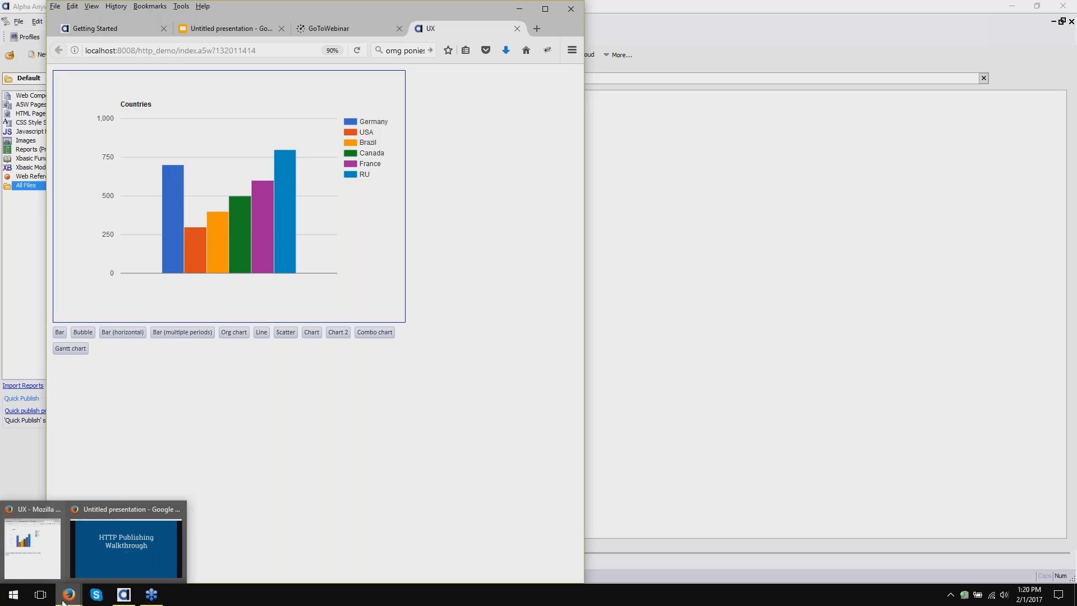
pyautogui.click(105, 559)
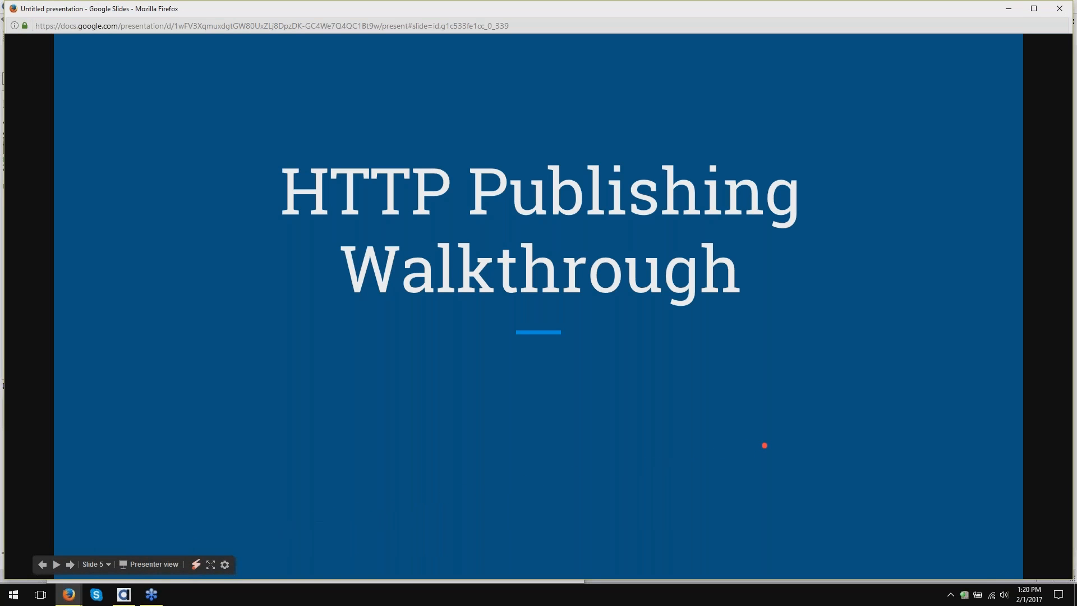
# - Advance the slideshow two slides to slide 6, Key Elements of Publish Profiles
pyautogui.press('Right')
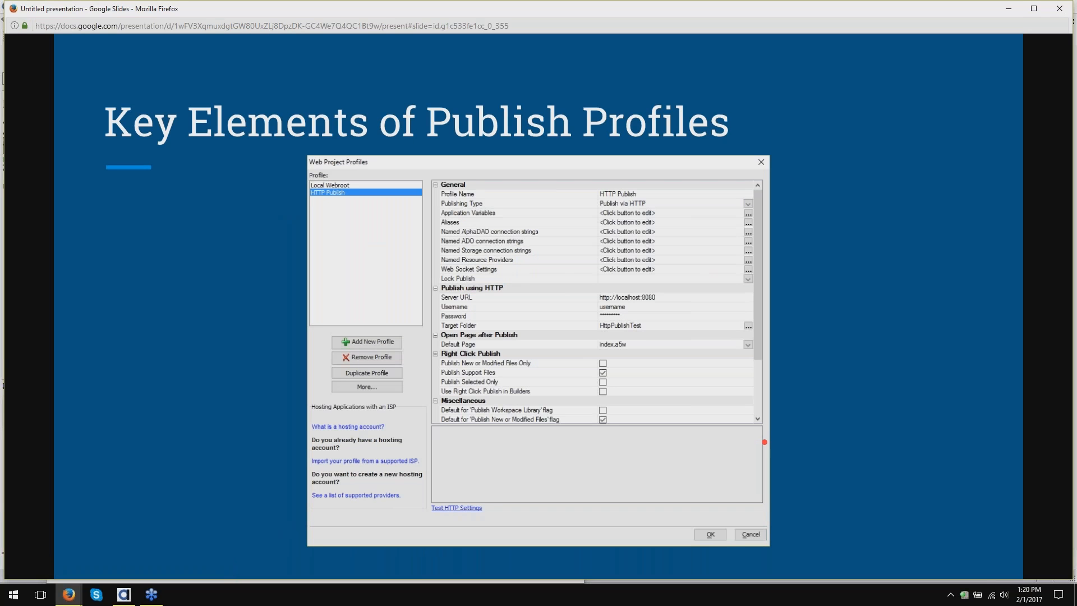
pyautogui.press('Right')
pyautogui.press('Right')
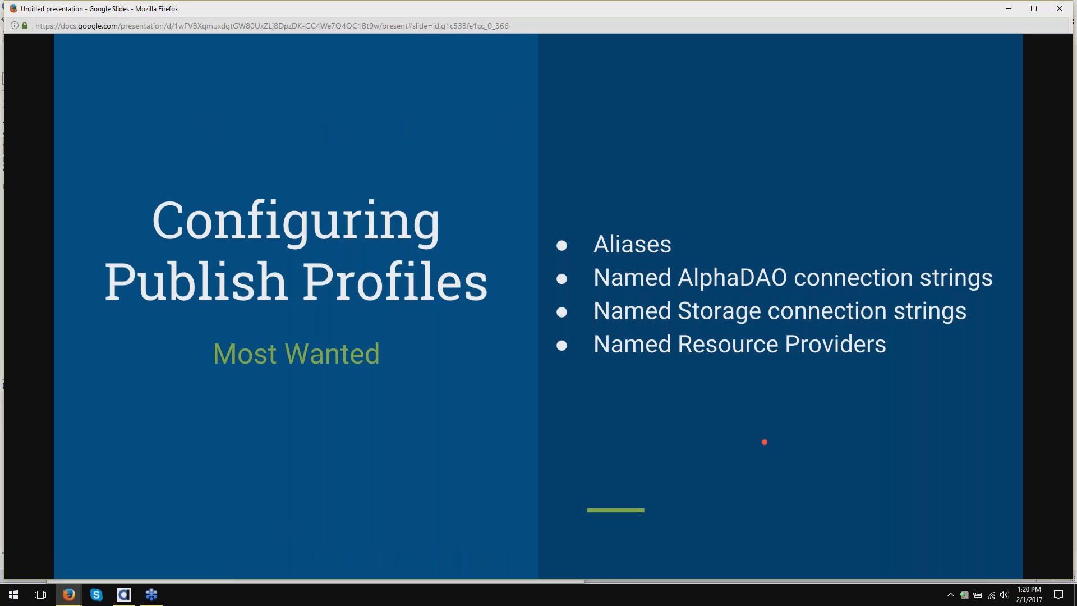
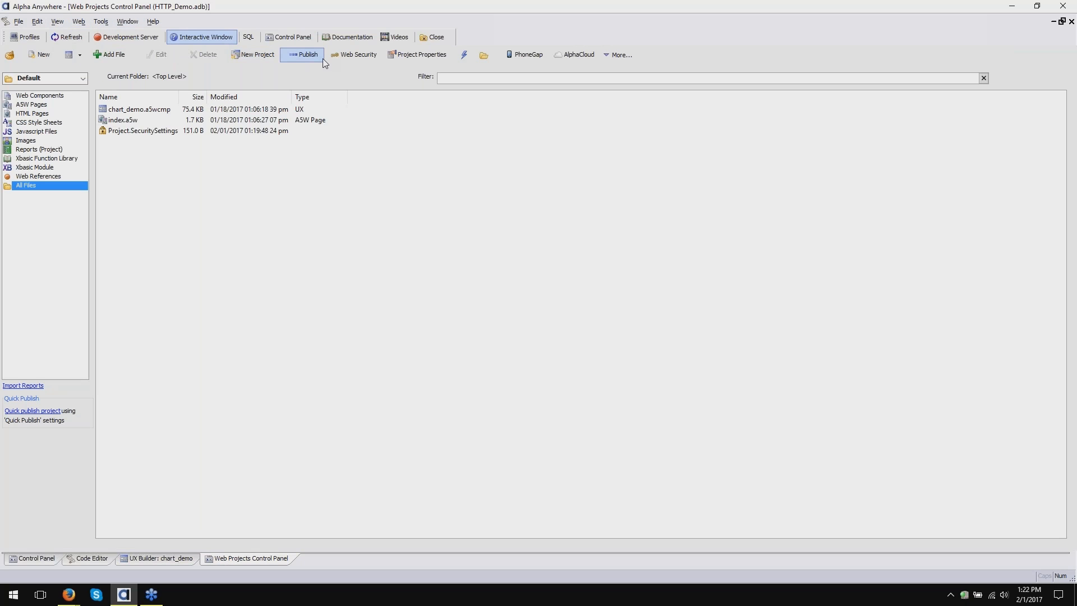
# - Open the publish profiles' Aliases editor, showing Local Webroot's [PathAlias.ADB_Path] = a5.get_path() alias
pyautogui.click(308, 55)
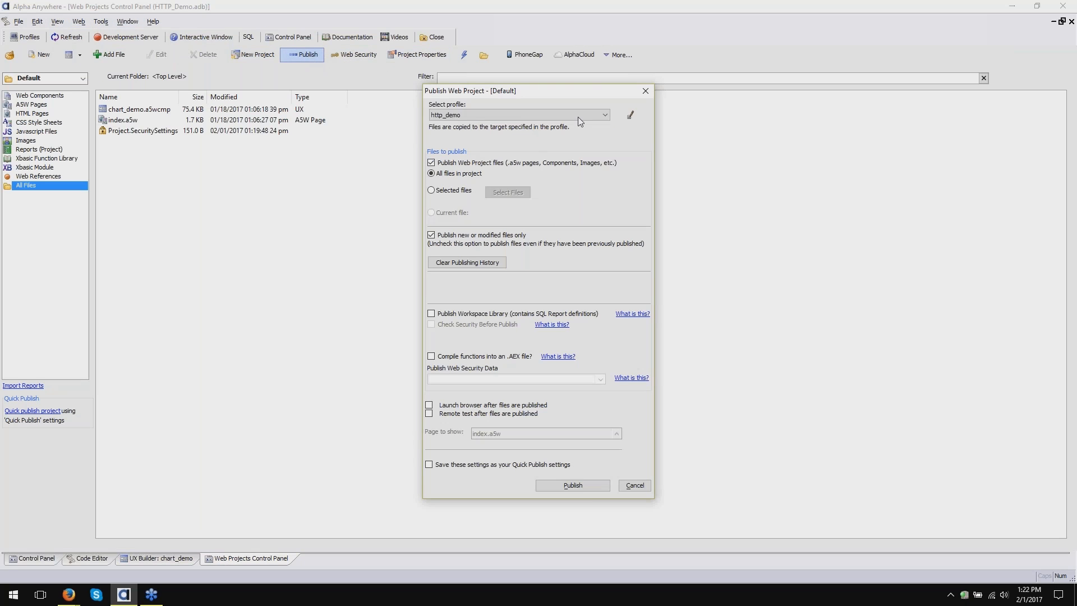
pyautogui.click(631, 116)
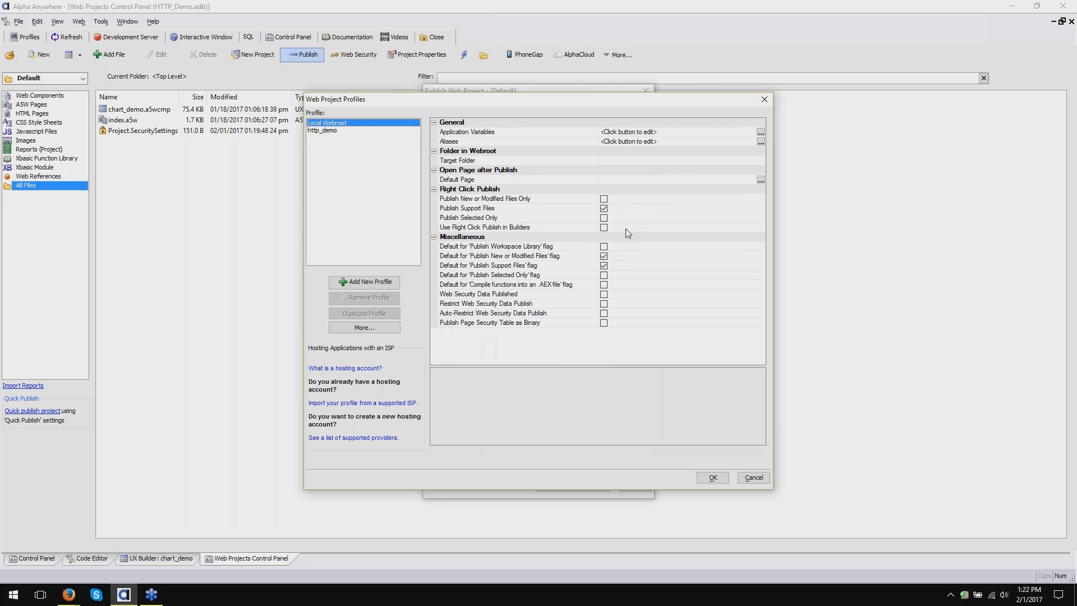
pyautogui.click(552, 144)
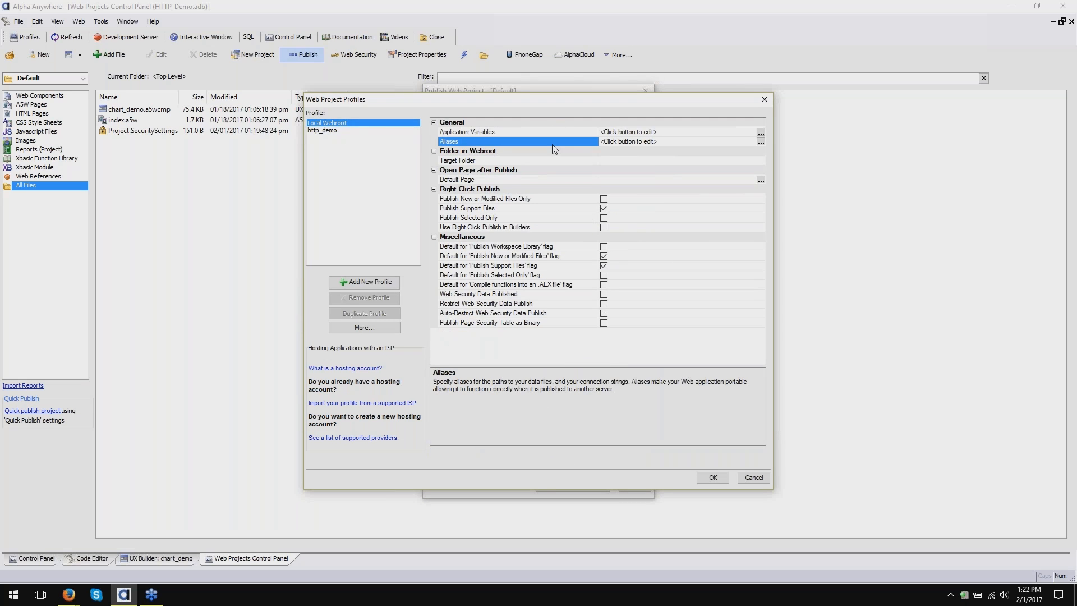
pyautogui.click(760, 142)
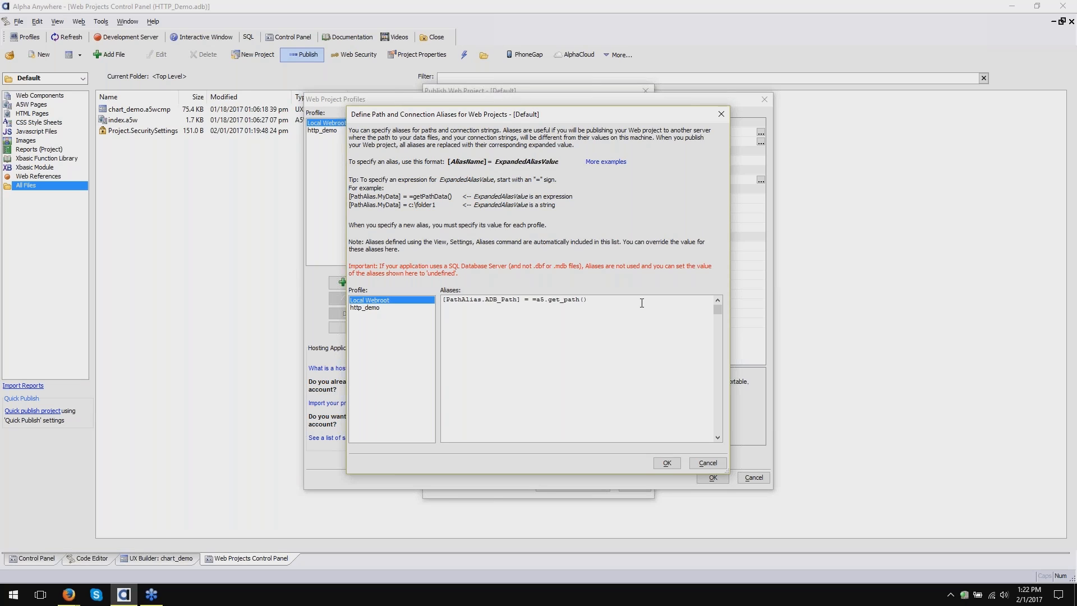
# - Add a [path1] alias line to Local Webroot pointing to the user's documents folder on C:
pyautogui.write('[path1] = C:/users/Sarah/documents')
pyautogui.moveTo(577, 307); pyautogui.dragTo(423, 311)
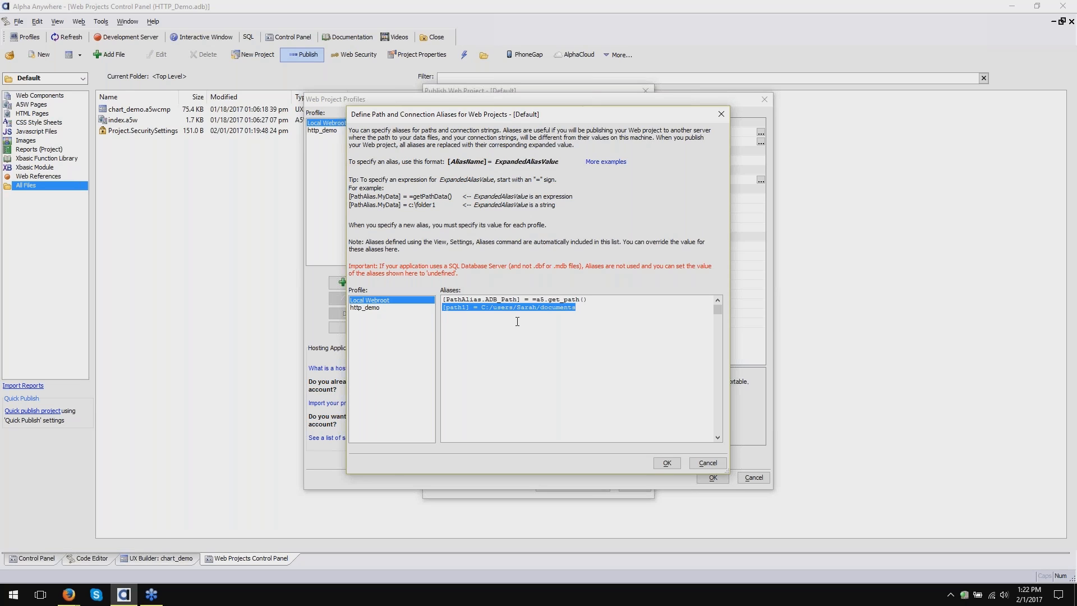
pyautogui.doubleClick(460, 307)
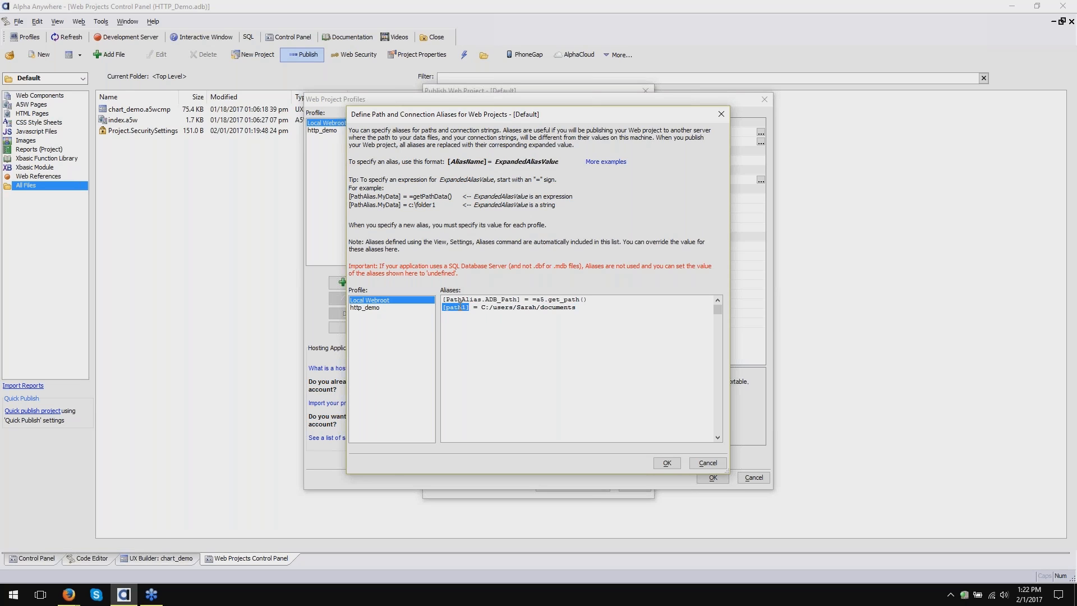
pyautogui.moveTo(481, 307); pyautogui.dragTo(578, 308)
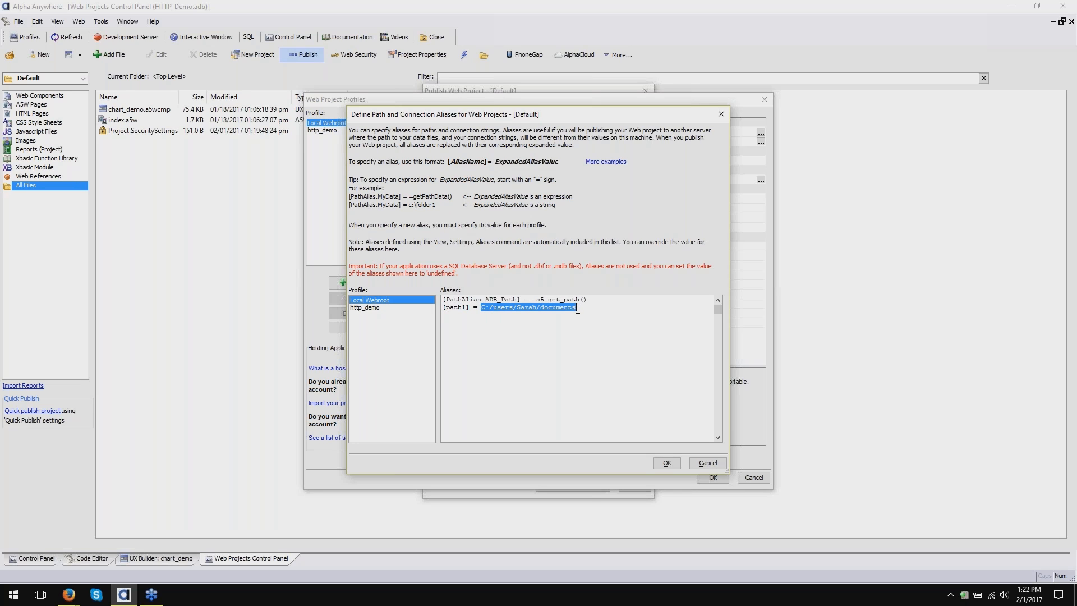
# - Replace the three forward slashes in the path1 folder path with backslashes
pyautogui.click(494, 308)
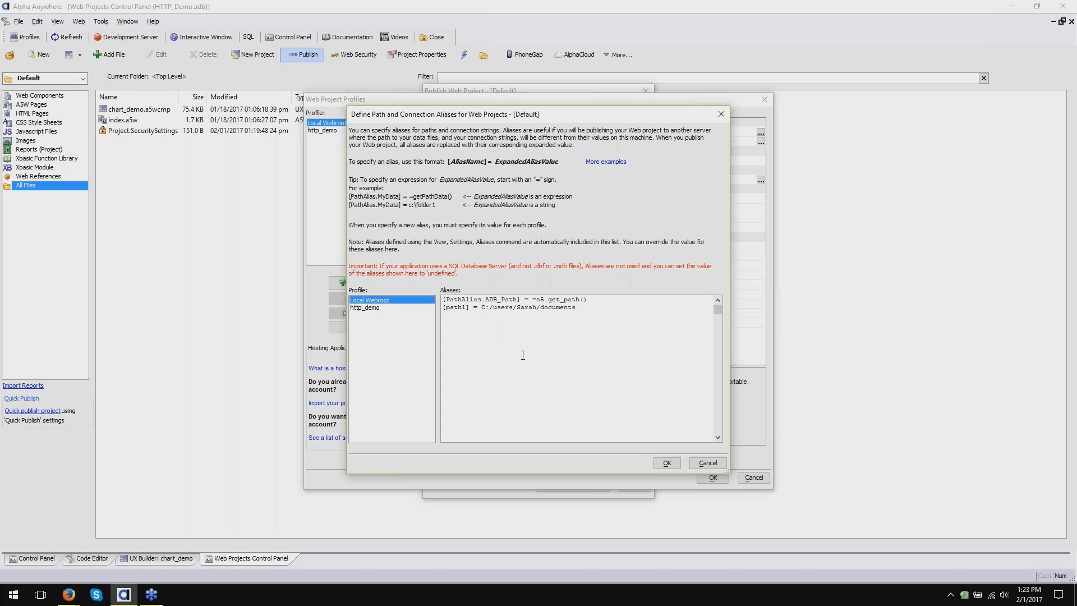
pyautogui.press('Delete')
pyautogui.write('\\')
pyautogui.press('Delete')
pyautogui.write('\\')
pyautogui.press('Delete')
pyautogui.write('\\')
pyautogui.click(596, 309)
pyautogui.press('Return')
pyautogui.moveTo(483, 308); pyautogui.dragTo(615, 327)
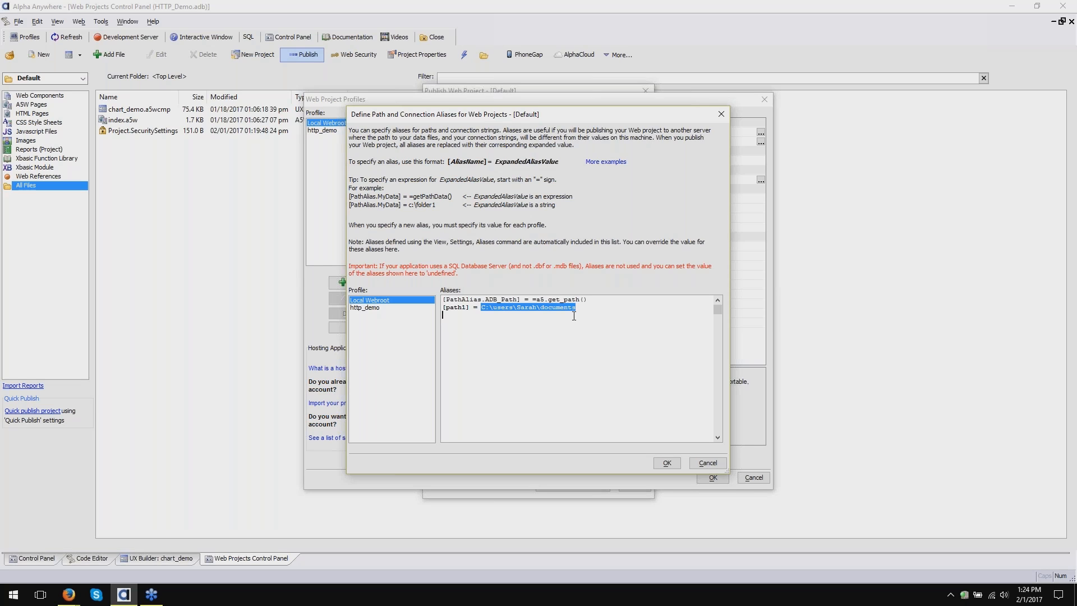
# - Add [path1] = C:\documents under ADB_Path in the http_demo profile, then return to Local Webroot
pyautogui.click(412, 308)
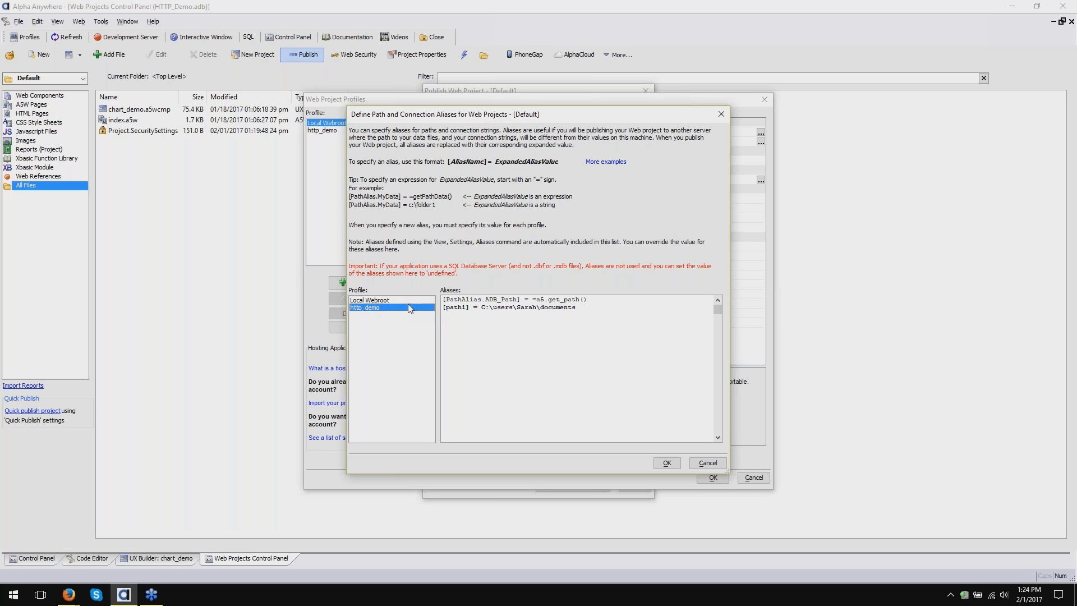
pyautogui.click(547, 314)
pyautogui.press('Return')
pyautogui.write('[path1] = C\\')
pyautogui.press('BackSpace')
pyautogui.write('"')
pyautogui.write('\\documents')
pyautogui.click(369, 300)
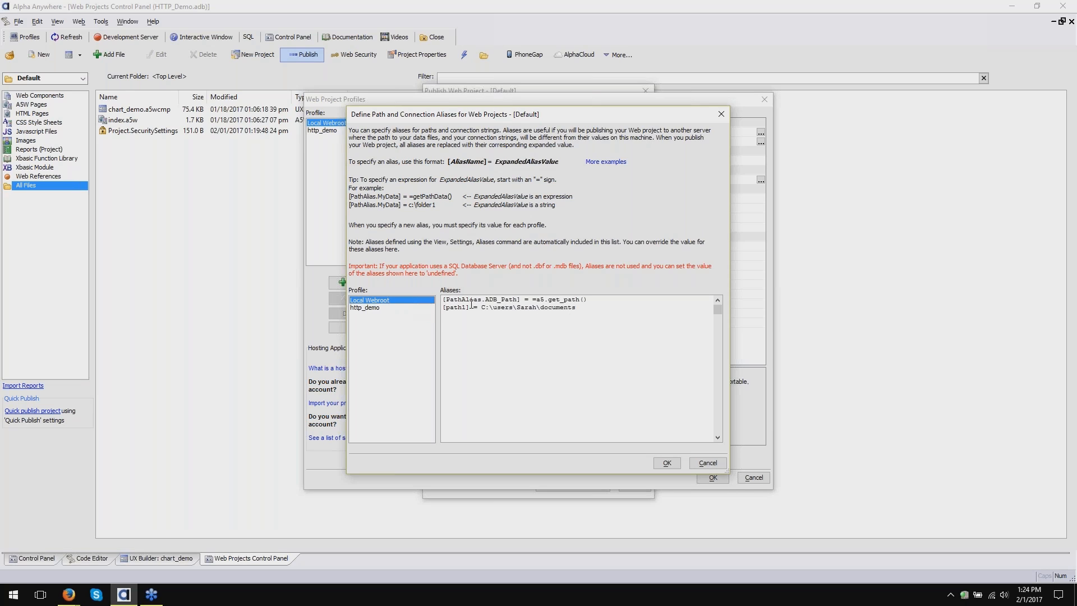
# - Attempt to save the aliases and dismiss the missing ADB_Path value error
pyautogui.moveTo(471, 307); pyautogui.dragTo(623, 447)
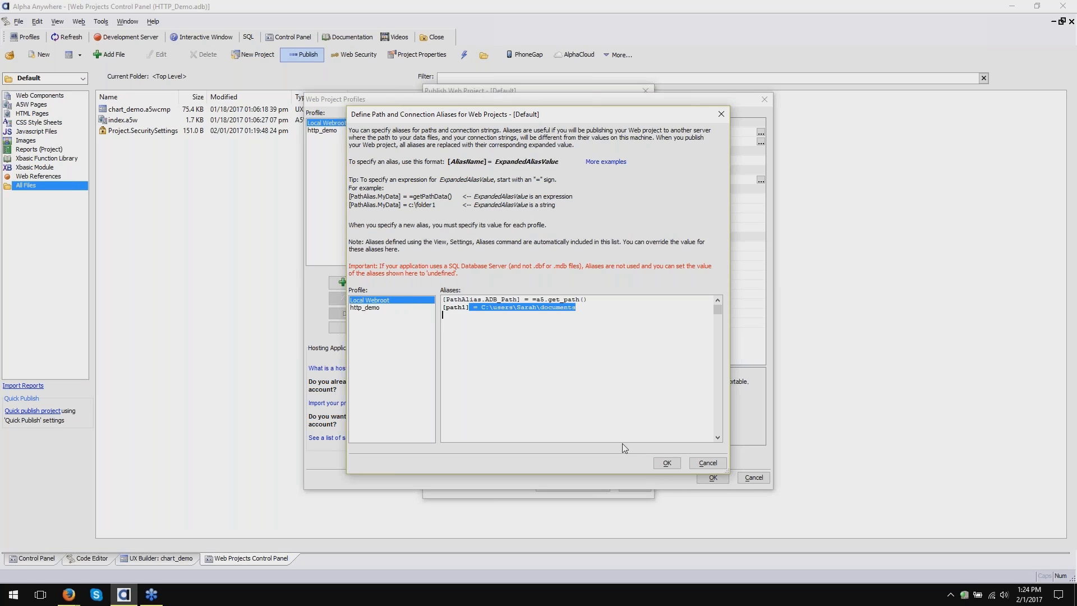
pyautogui.click(667, 462)
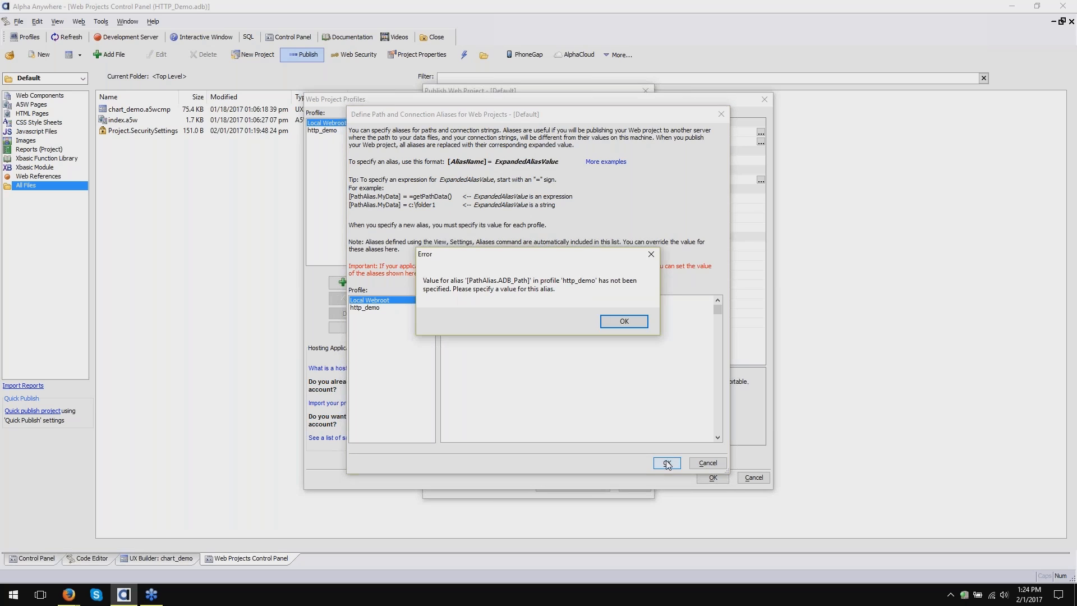
pyautogui.click(629, 326)
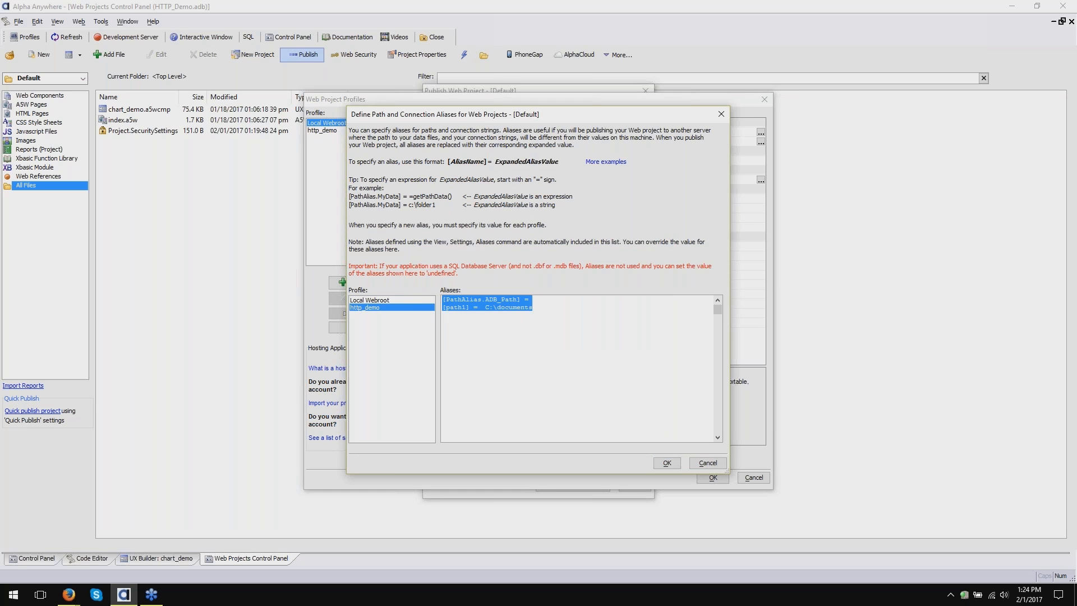
# - Copy a5.get_path() from Local Webroot into http_demo's ADB_Path value and save the aliases
pyautogui.click(583, 312)
pyautogui.moveTo(540, 299); pyautogui.dragTo(641, 312)
pyautogui.hotkey('ctrl', 'c')
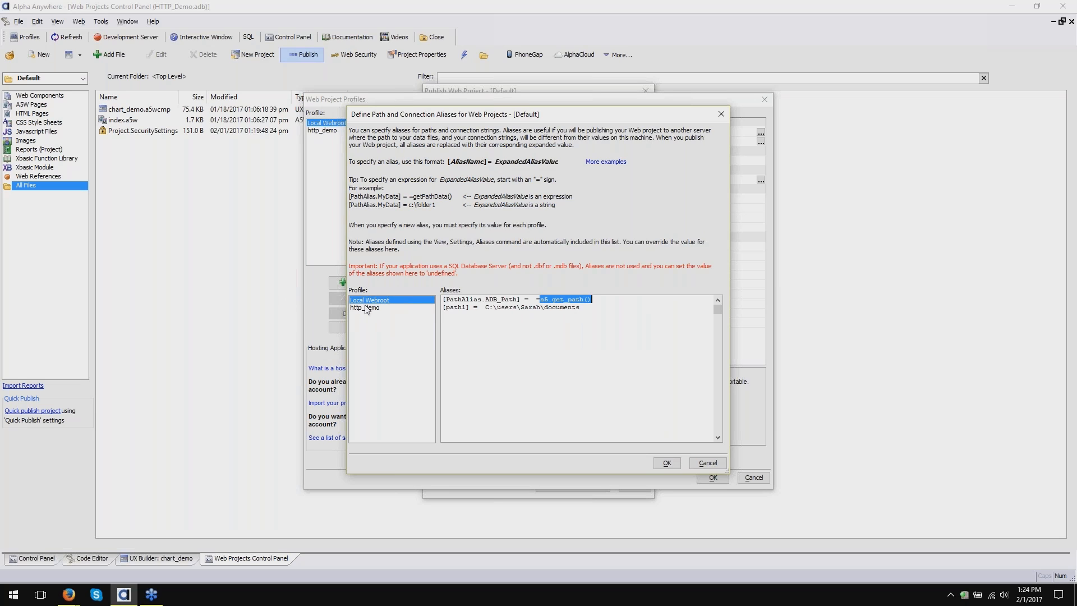
pyautogui.click(364, 307)
pyautogui.click(579, 299)
pyautogui.hotkey('ctrl', 'v')
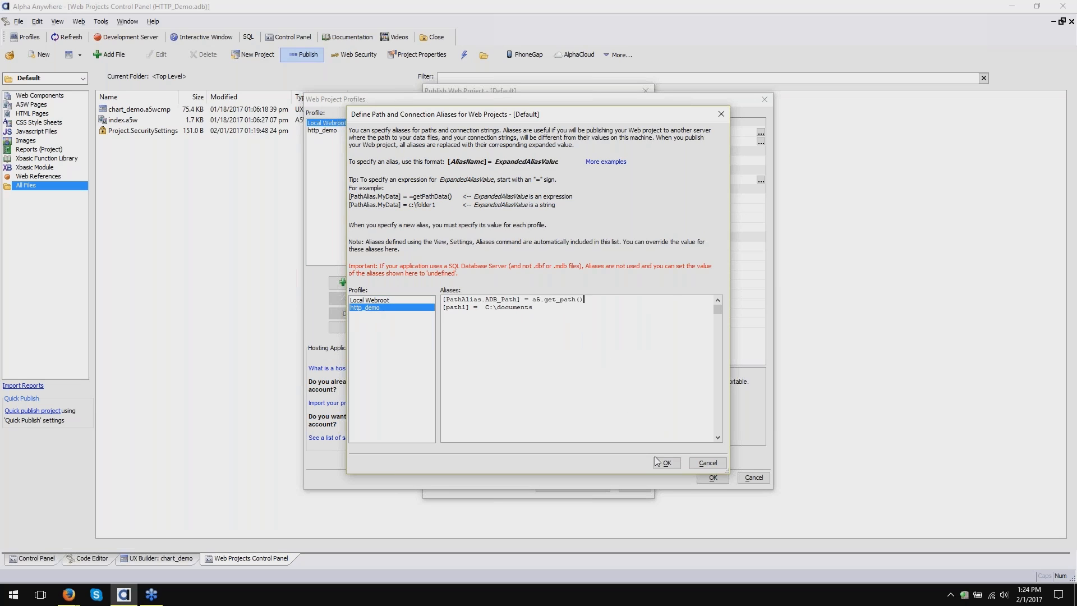
pyautogui.click(666, 463)
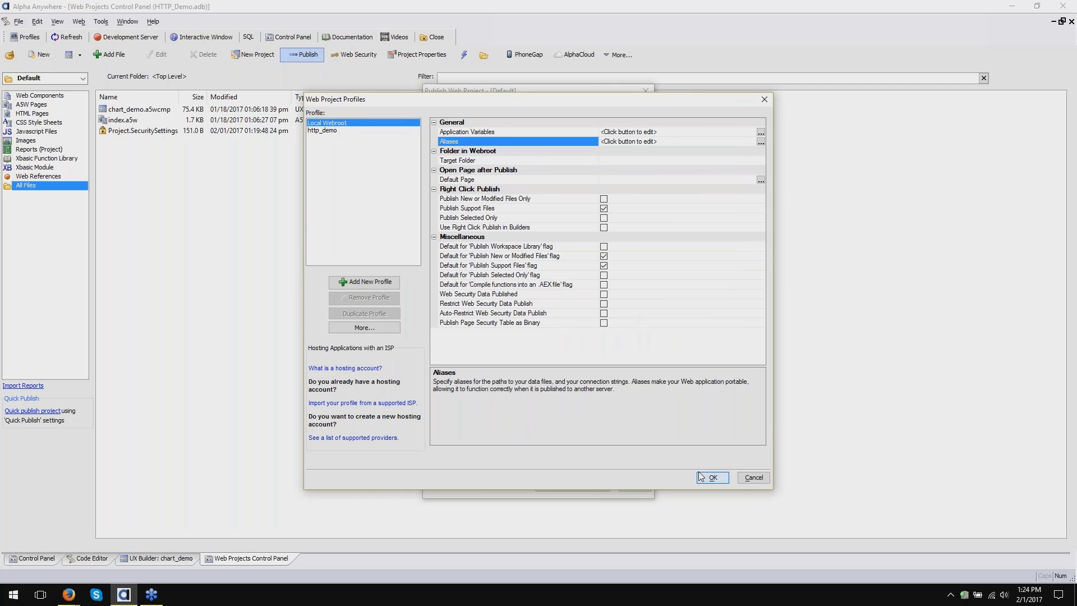
# - Accept the profile settings, close publishing without publishing, and go to the Code Editor
pyautogui.click(711, 477)
pyautogui.click(643, 486)
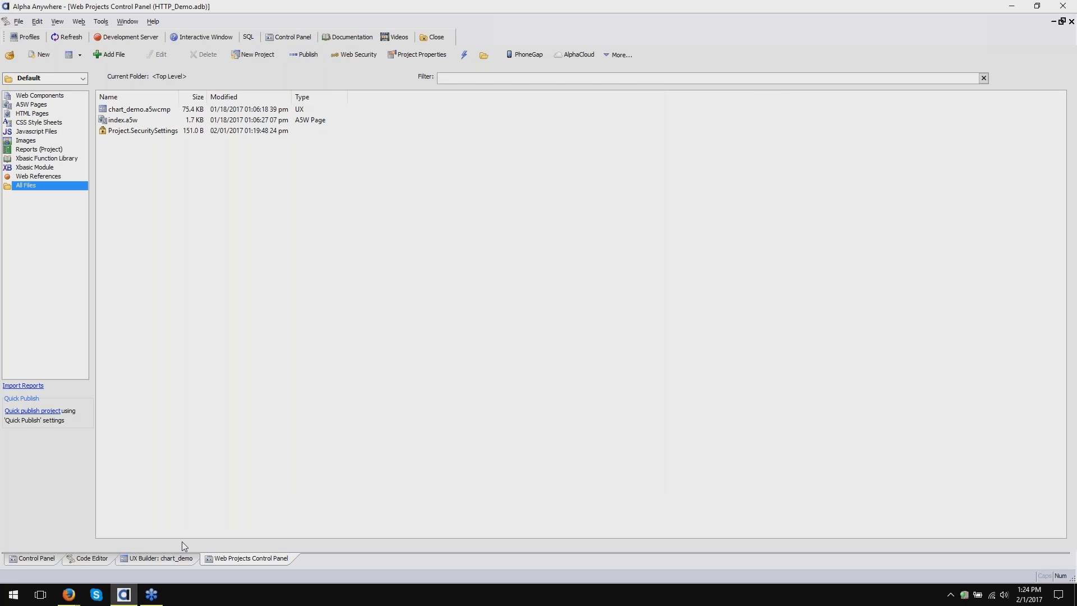
pyautogui.click(84, 559)
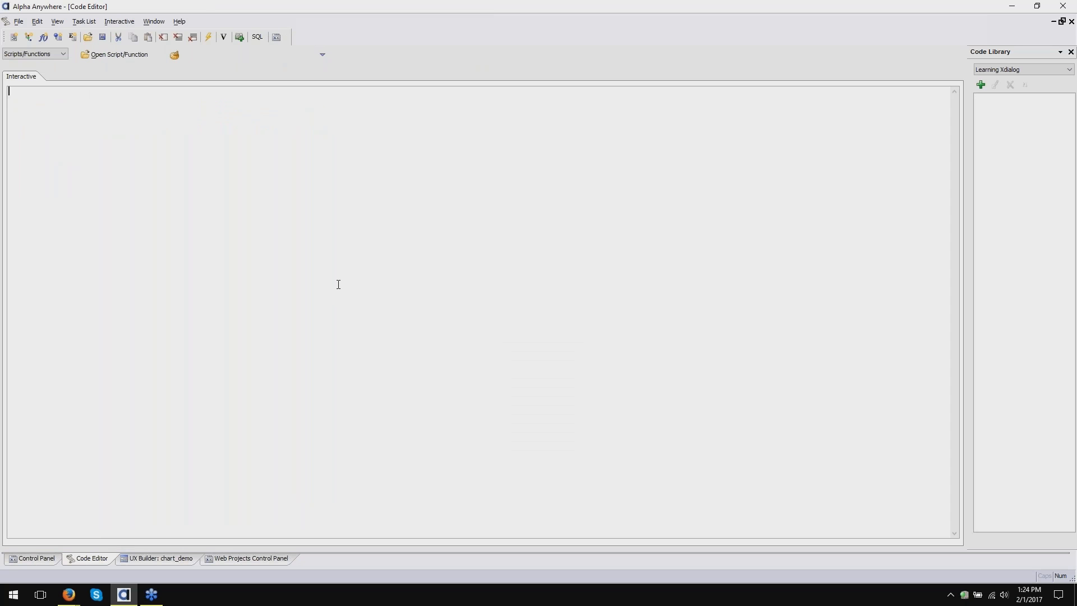
# - Define filename as "[path1]" + "myfile.pdf", print it, and start a filename_decode( call
pyautogui.write('dim filename as c = "[path1]" + "myfile.pdf";')
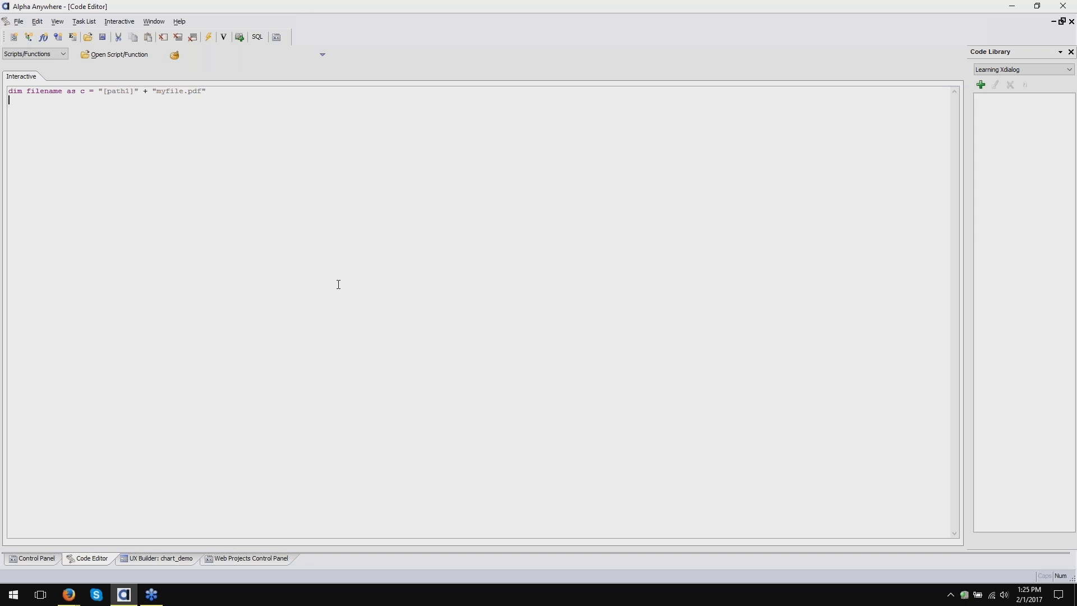
pyautogui.write('filename')
pyautogui.press('Return')
pyautogui.write('file')
pyautogui.press('Down')
pyautogui.press('Down')
pyautogui.press('Down')
pyautogui.press('Down')
pyautogui.press('Down')
pyautogui.press('Down')
pyautogui.press('Down')
pyautogui.press('Return')
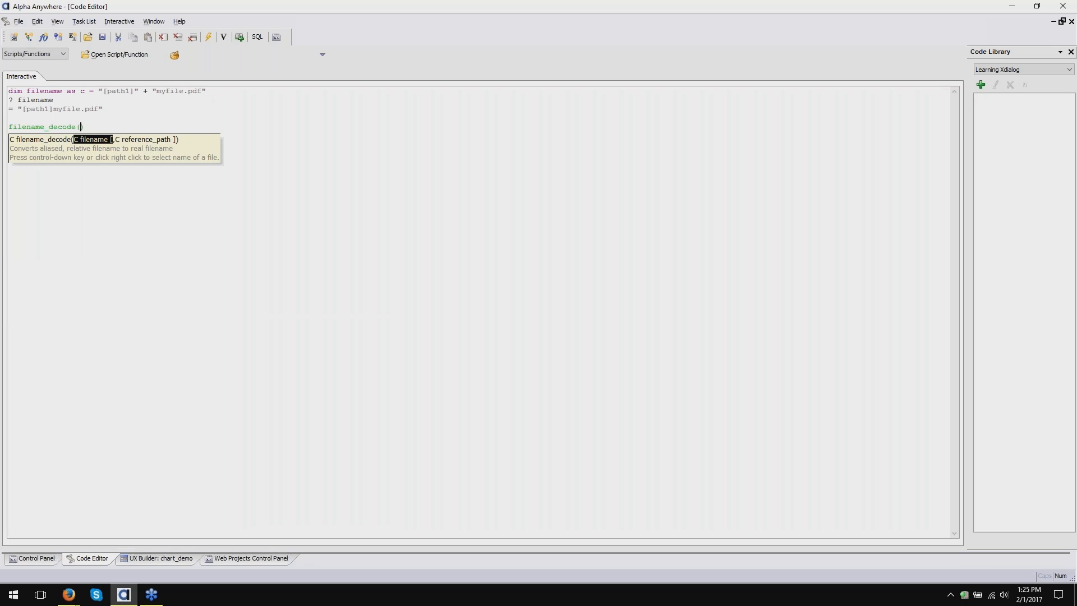
# - Evaluate filename_decode with "myfile.pdf" and reference path "[path1]\", returning "[path1]\myfile.pdf"
pyautogui.write('"my')
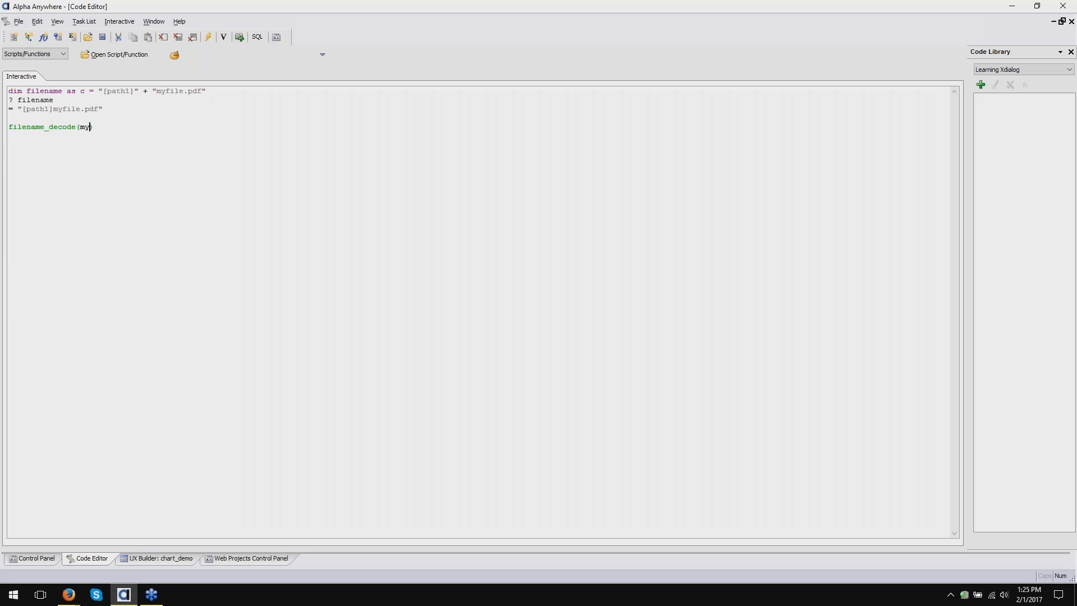
pyautogui.write('file.pdf",')
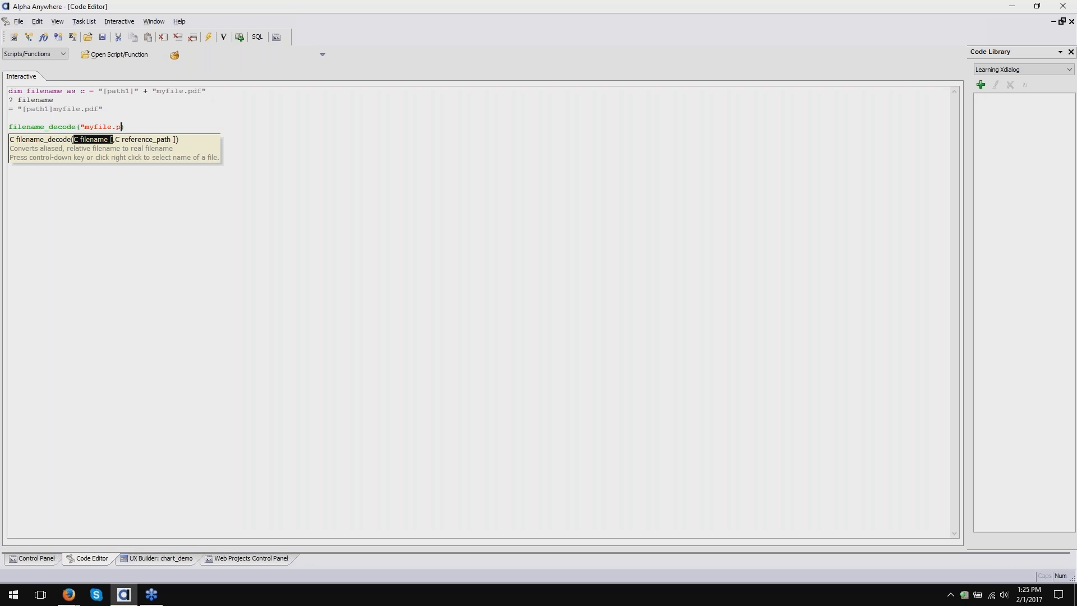
pyautogui.write('"[p')
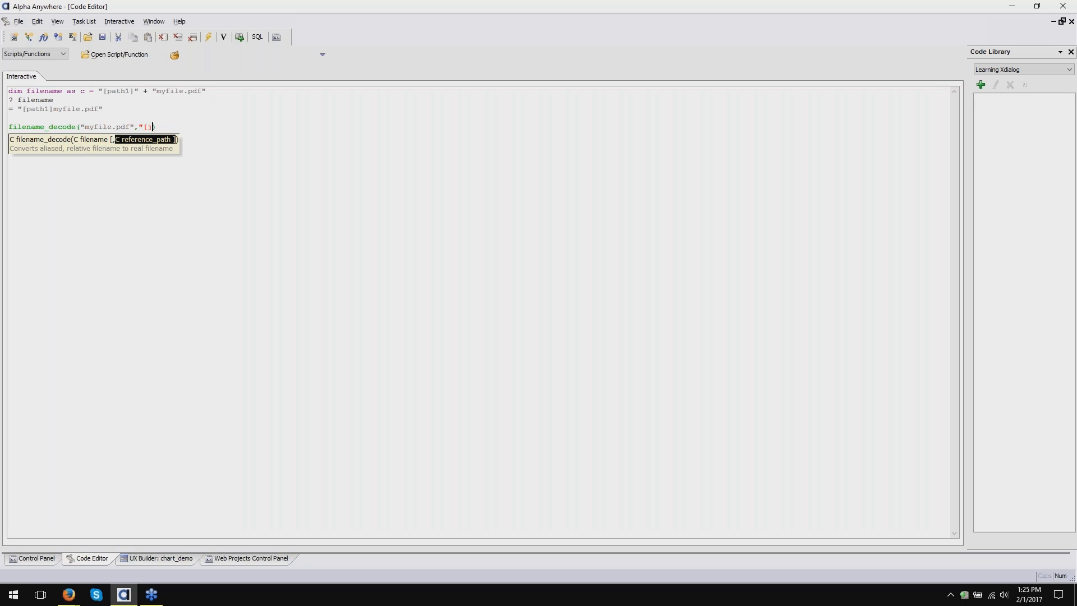
pyautogui.write('ath1]")')
pyautogui.write('?')
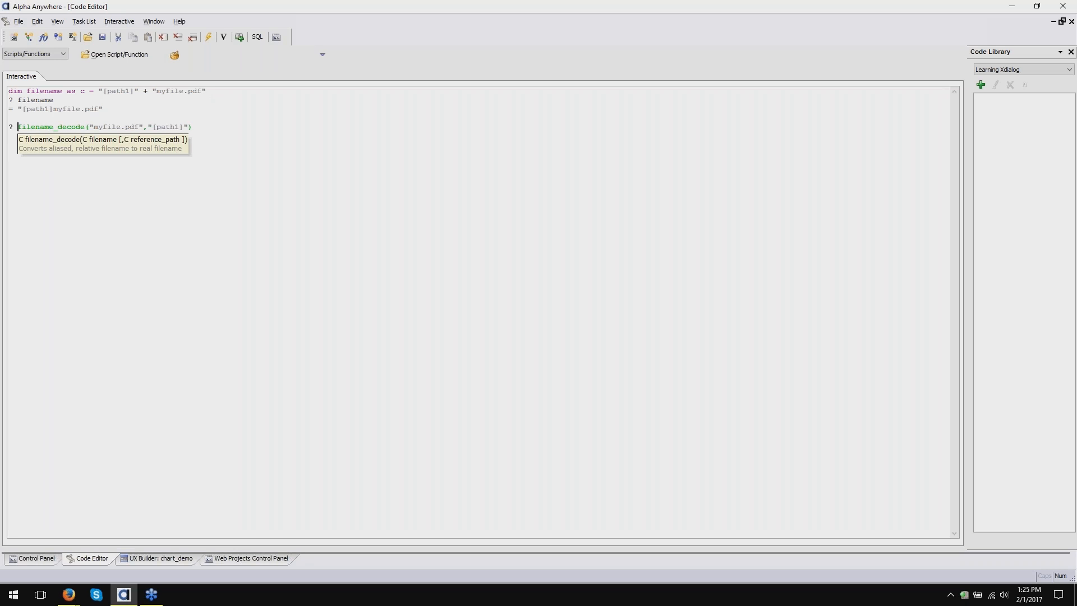
pyautogui.press('Return')
pyautogui.press('Left')
pyautogui.press('Left')
pyautogui.press('Left')
pyautogui.press('Left')
pyautogui.press('Left')
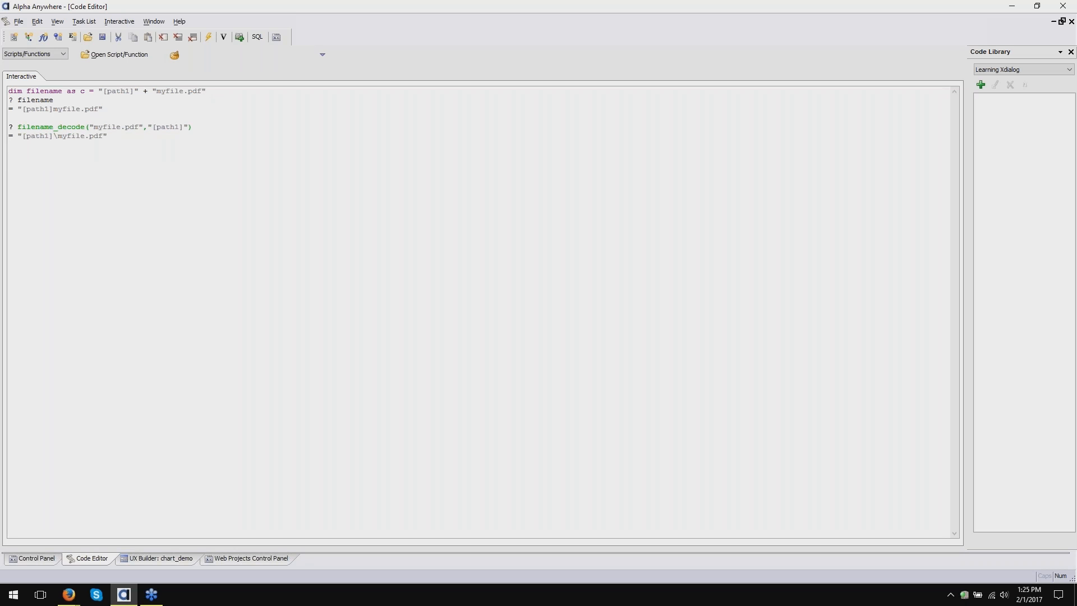
pyautogui.write(']')
pyautogui.press('BackSpace')
pyautogui.write('[path1]\\')
pyautogui.press('Return')
# - Rerun filename_decode with only "[path1]\myfile.pdf", again returning "[path1]\myfile.pdf"
pyautogui.hotkey('shift', 'End')
pyautogui.press('BackSpace')
pyautogui.press('BackSpace')
pyautogui.press('BackSpace')
pyautogui.press('BackSpace')
pyautogui.press('BackSpace')
pyautogui.press('BackSpace')
pyautogui.press('BackSpace')
pyautogui.press('BackSpace')
pyautogui.press('BackSpace')
pyautogui.press('BackSpace')
pyautogui.press('BackSpace')
pyautogui.press('BackSpace')
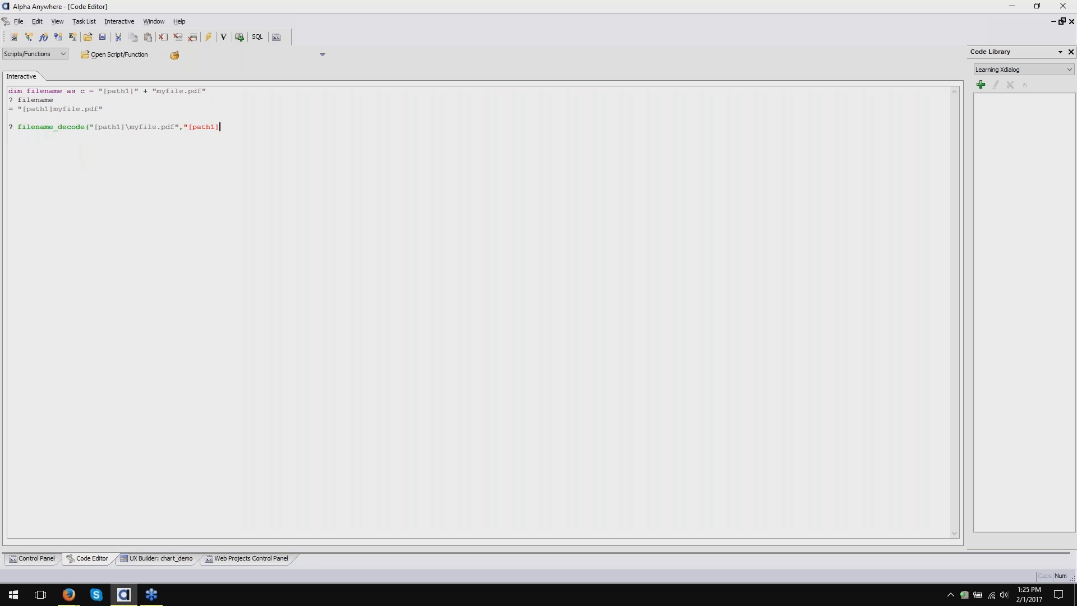
pyautogui.press('BackSpace')
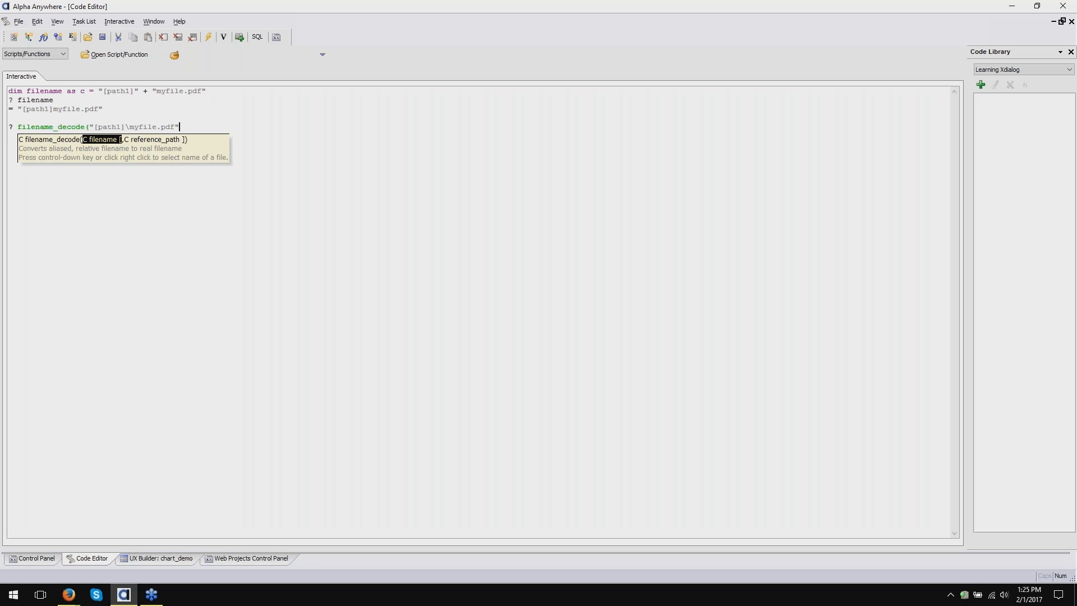
pyautogui.write(')')
pyautogui.press('Return')
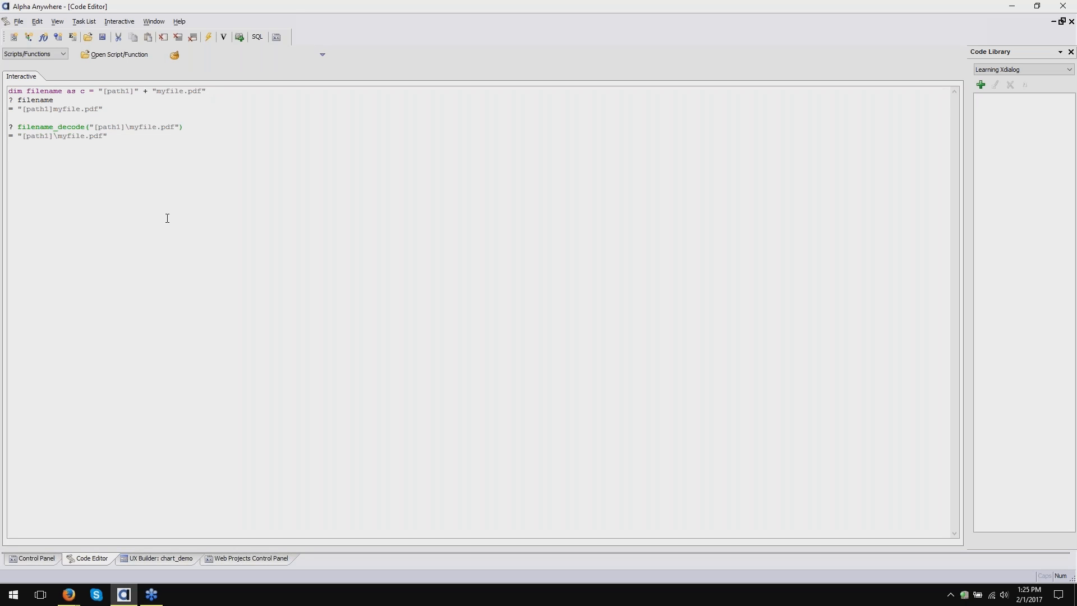
pyautogui.moveTo(108, 136); pyautogui.dragTo(9, 118)
# - Delete the selected filename_decode line and its result from the Interactive window
pyautogui.press('Delete')
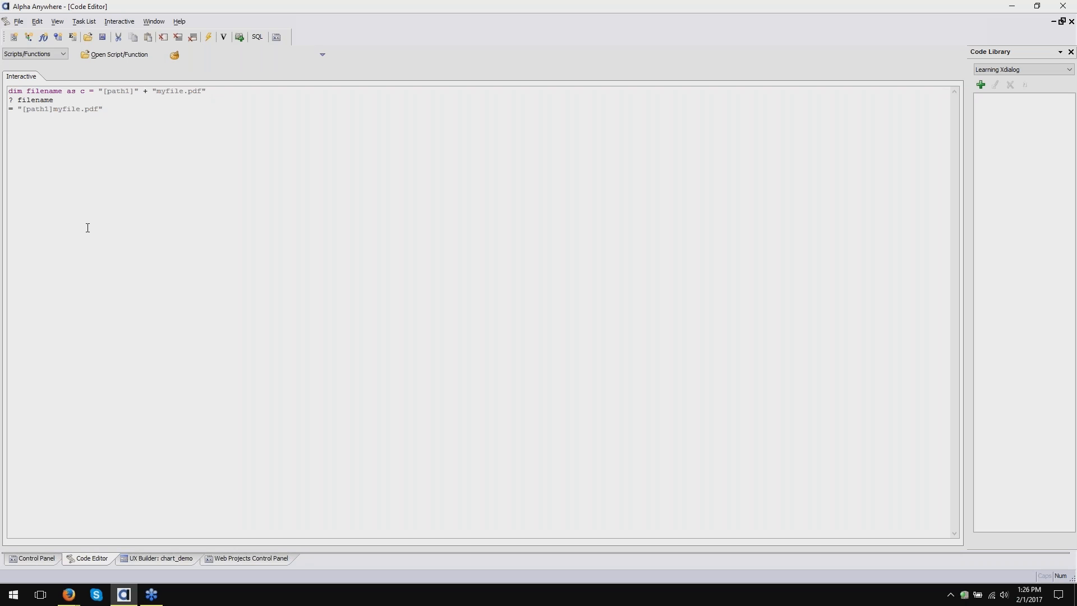
# - Open the UX Builder: chart_demo tab and show its UX Properties design page
pyautogui.click(157, 558)
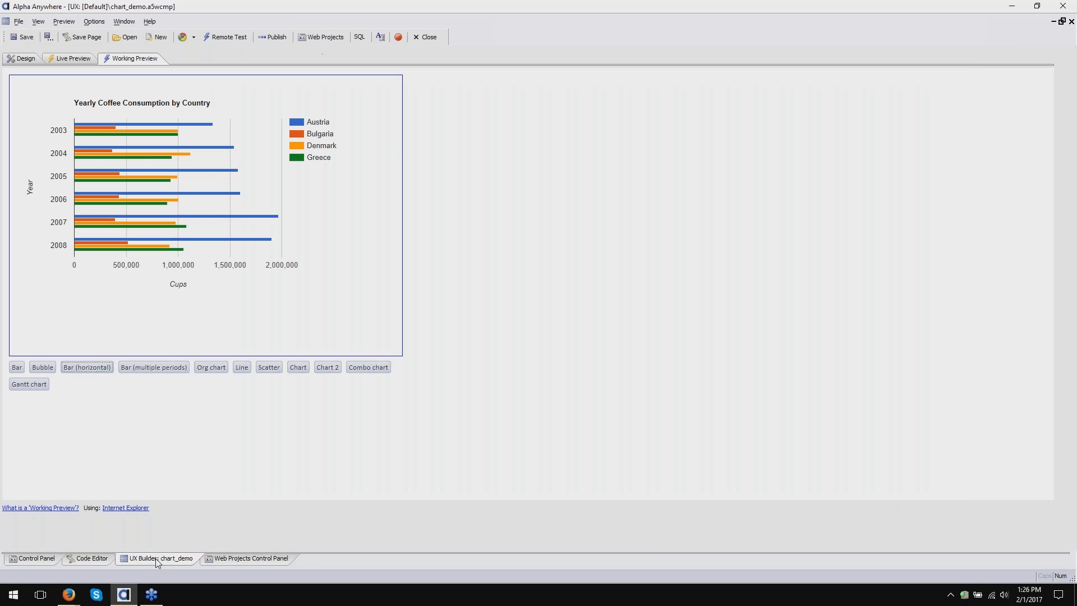
pyautogui.click(25, 59)
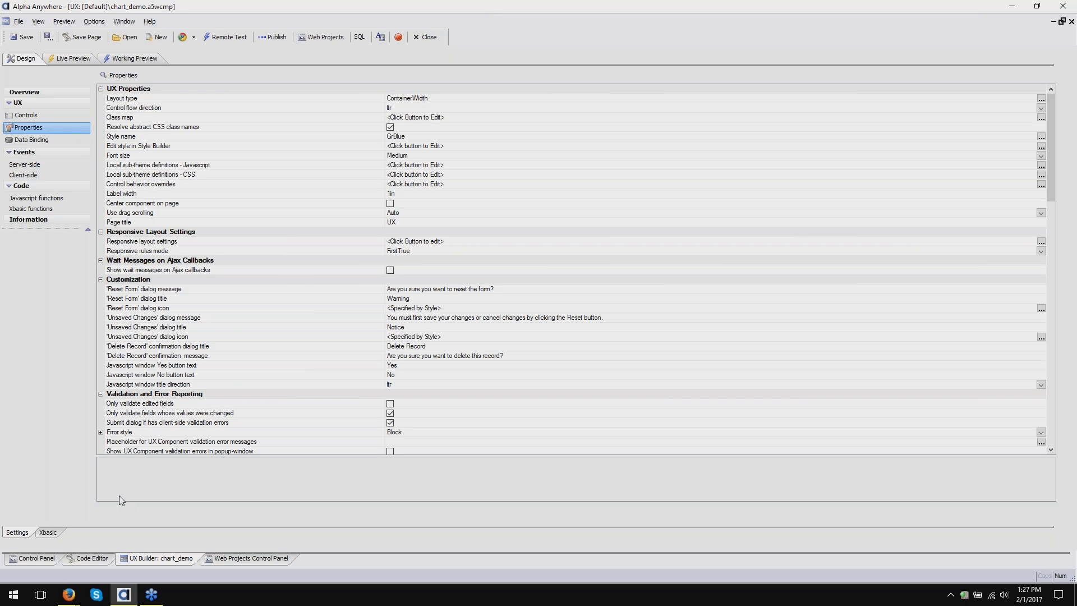
# - Bring the Firefox slide presentation forward and advance to slide 9, To Learn More
pyautogui.click(73, 601)
pyautogui.moveTo(68, 595)
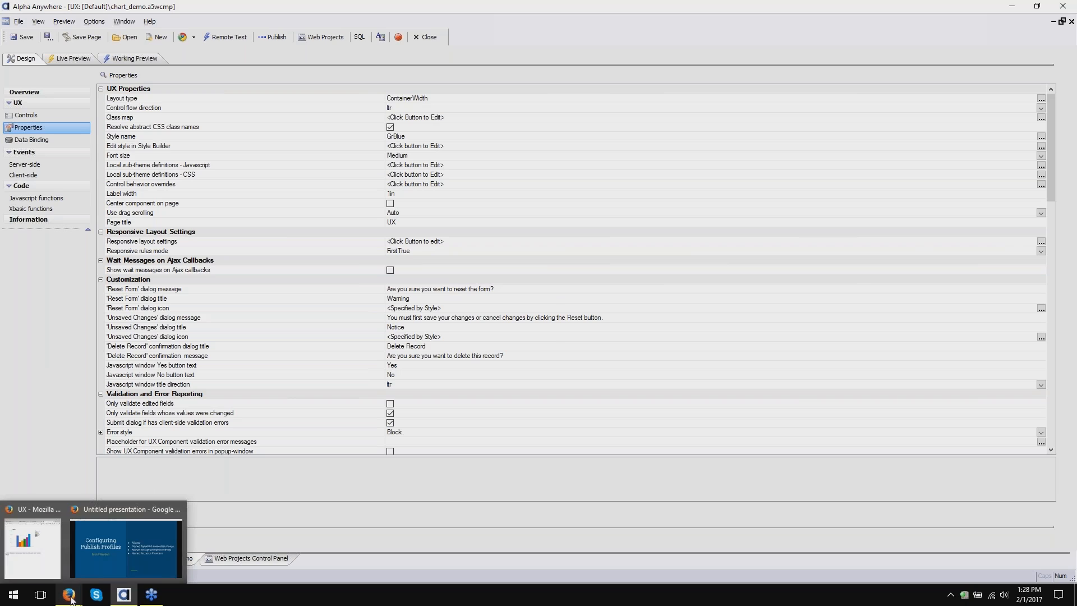
pyautogui.click(134, 567)
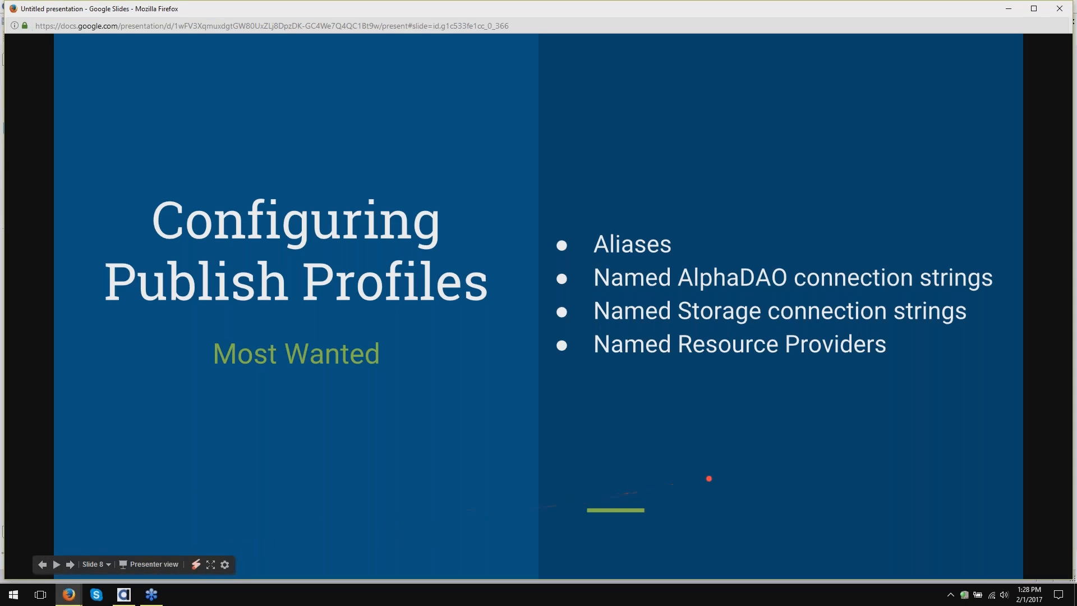
pyautogui.press('Right')
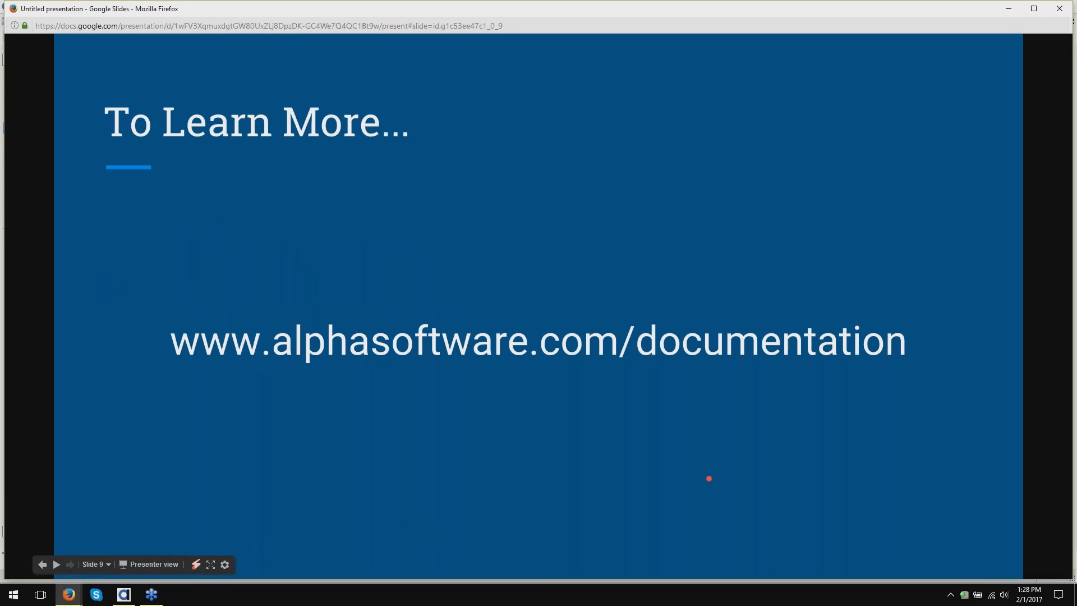
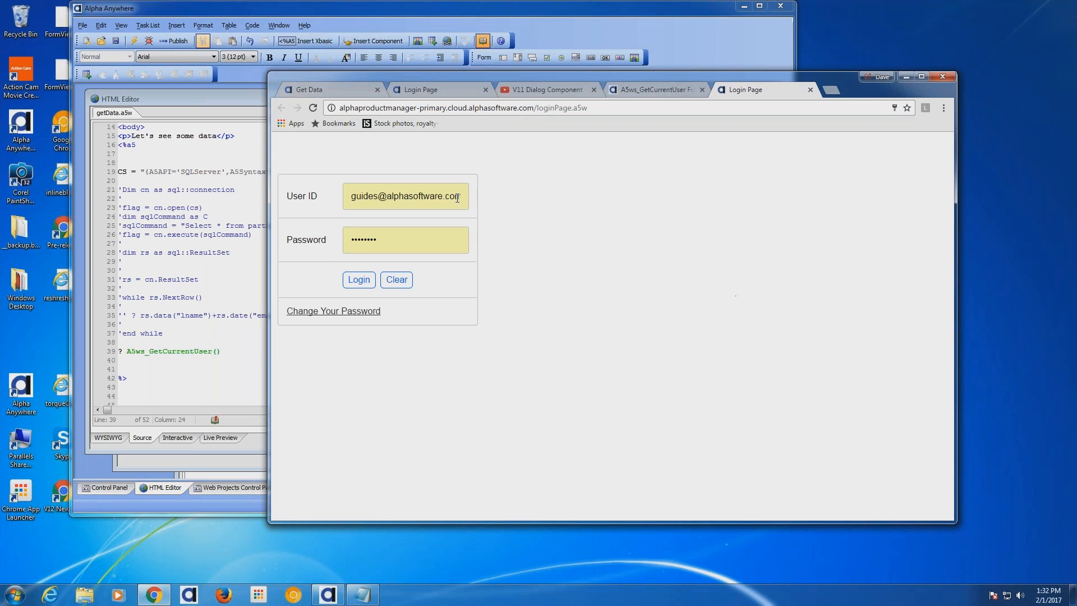
# - Bring the Alpha Anywhere HTML editor showing getData.a5w in front of Chrome
pyautogui.click(708, 36)
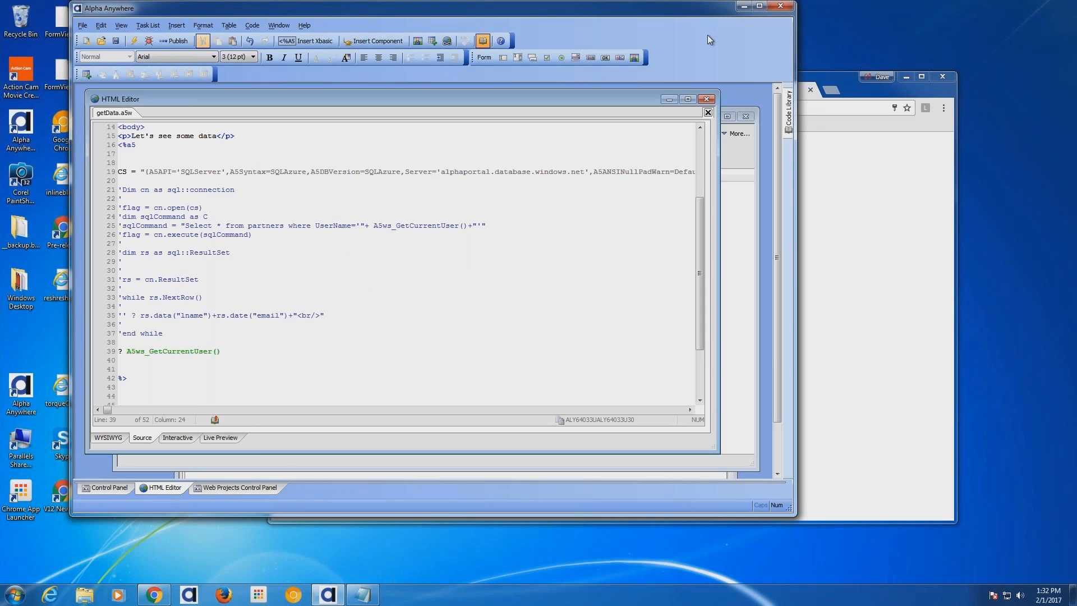
# - Switch to the Web Projects Control Panel and open its Alpha Cloud options menu
pyautogui.click(240, 487)
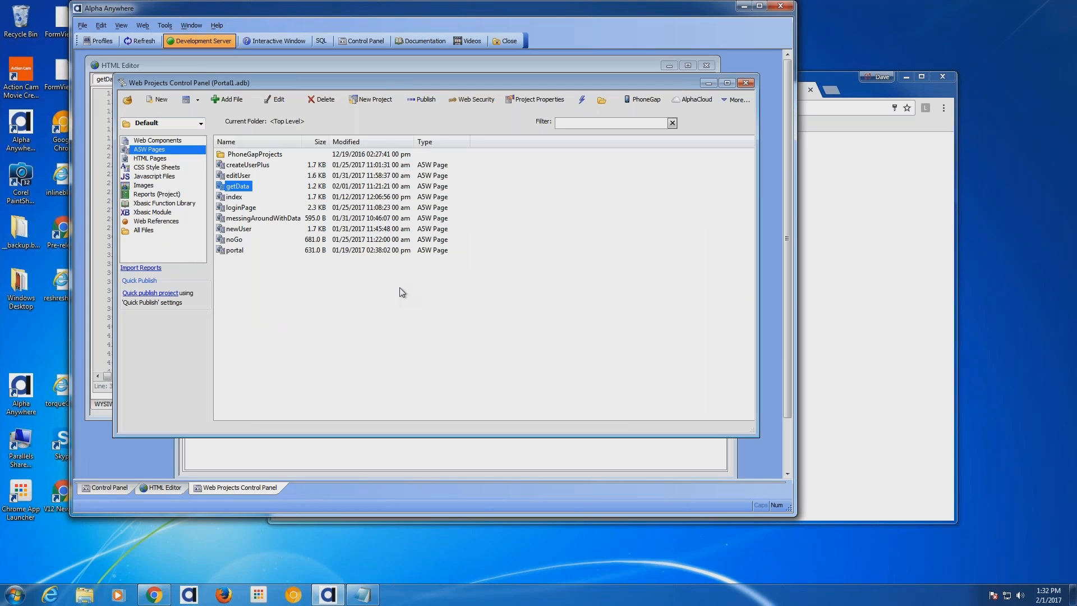
pyautogui.click(702, 99)
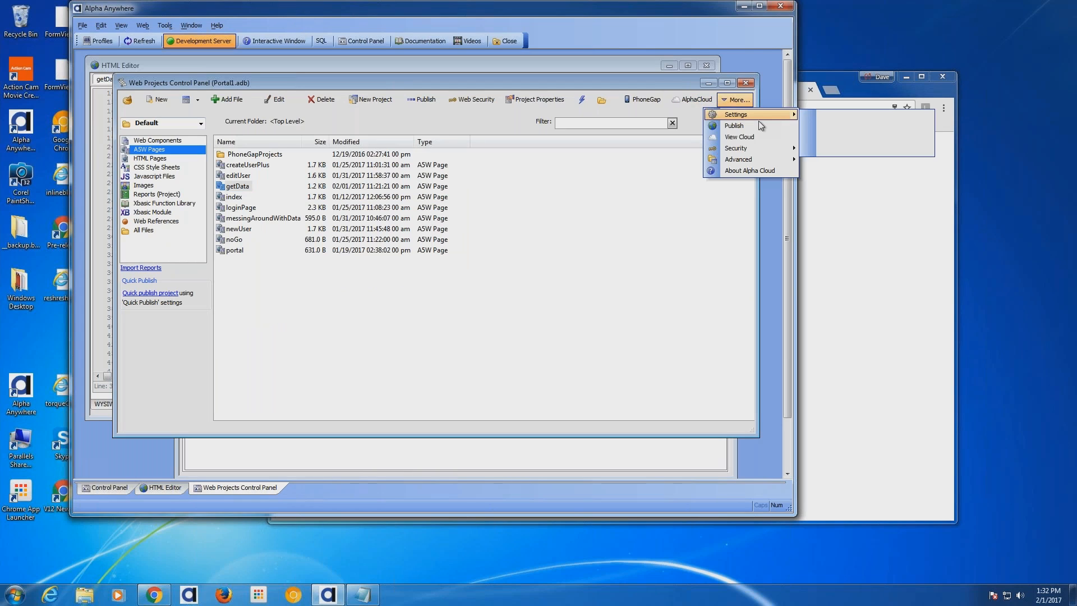
pyautogui.moveTo(758, 120)
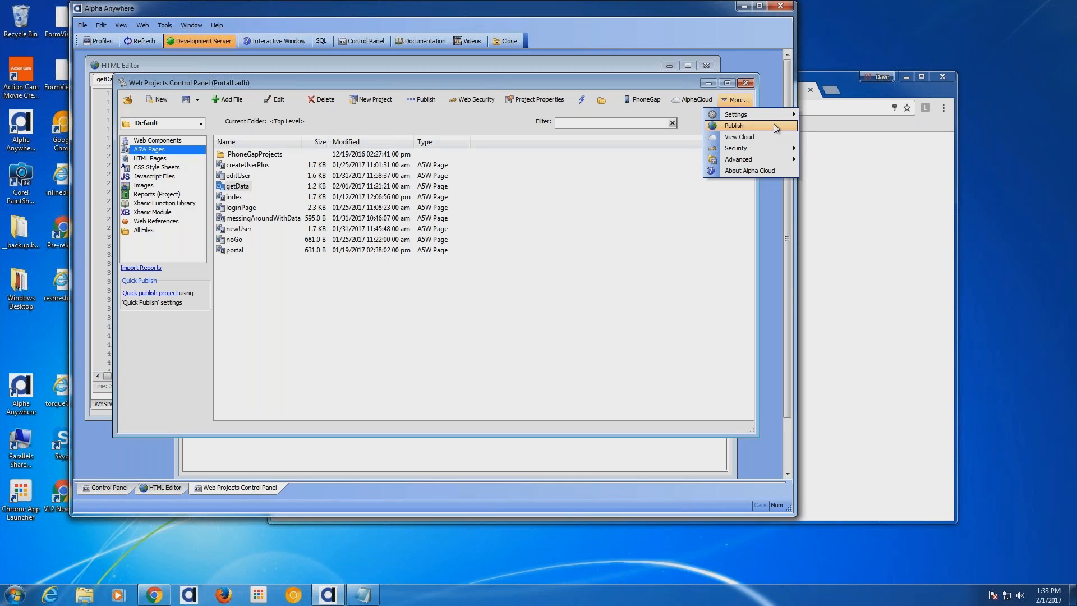
# - Publish the project to Alpha Cloud using the CustomerPortalProduction profile
pyautogui.click(774, 127)
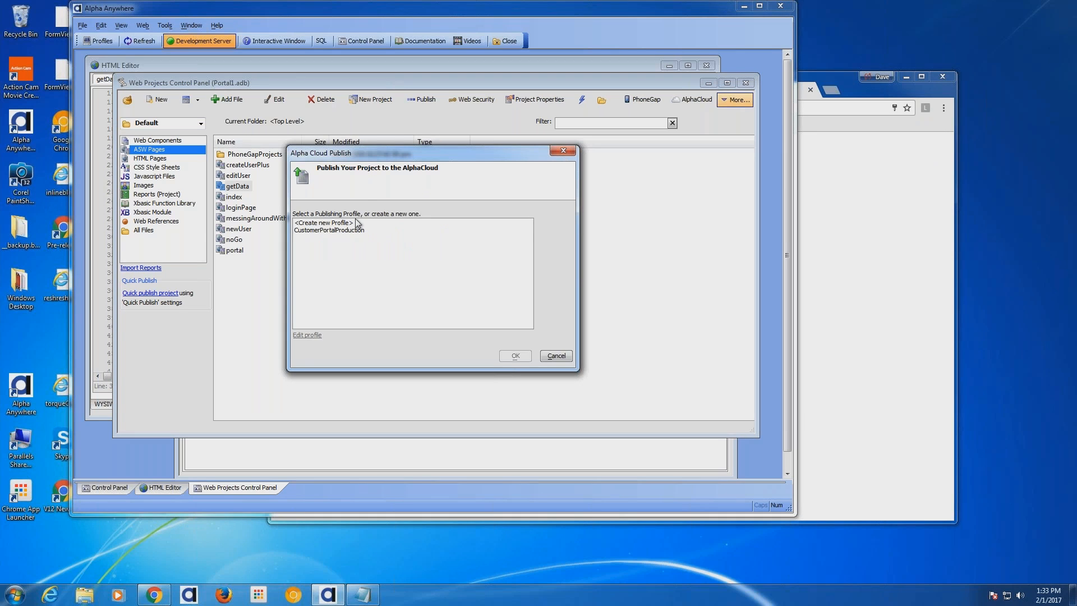
pyautogui.click(352, 230)
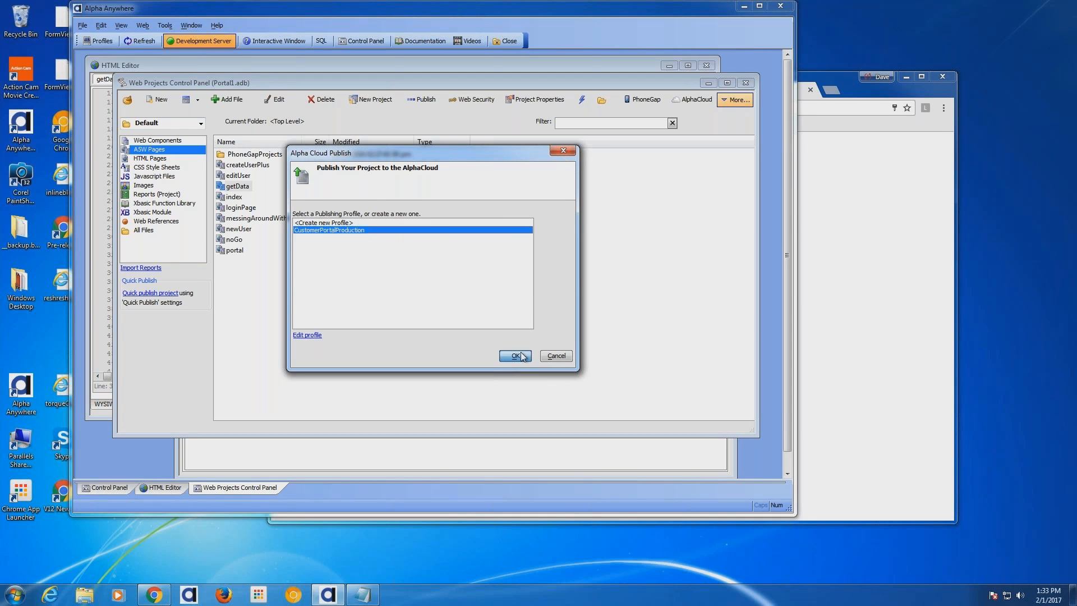
pyautogui.click(515, 356)
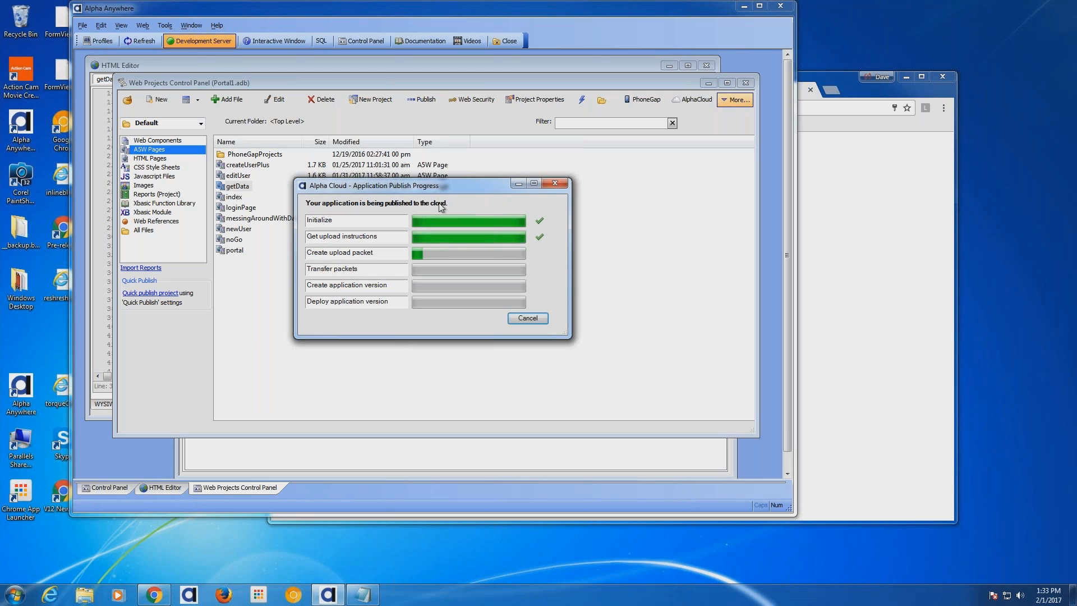
# - Let the CustomerPortal version 17 publish complete, then switch desktops to the chart_demo UX Builder
pyautogui.moveTo(440, 186); pyautogui.dragTo(543, 169)
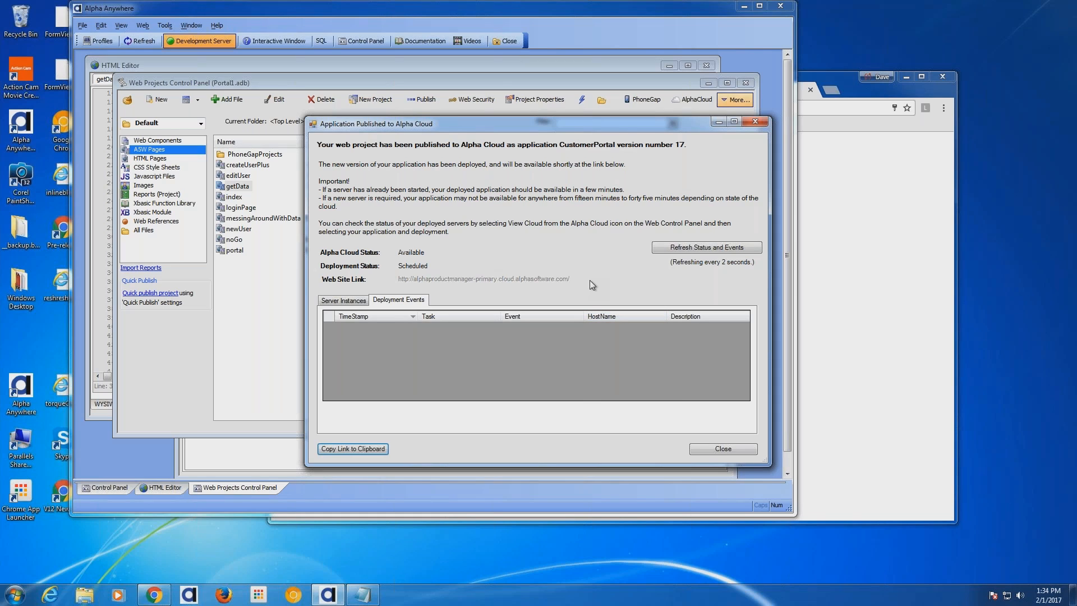
pyautogui.hotkey('ctrl', 'Left')
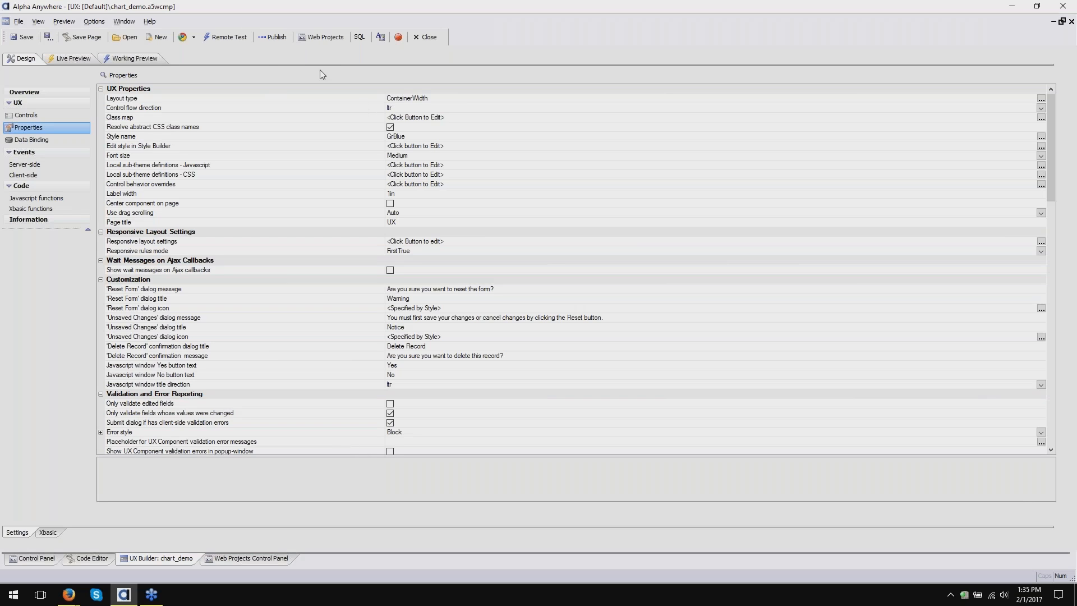
# - Check chart_demo's publish destinations, then open the web project's publishing settings
pyautogui.click(266, 41)
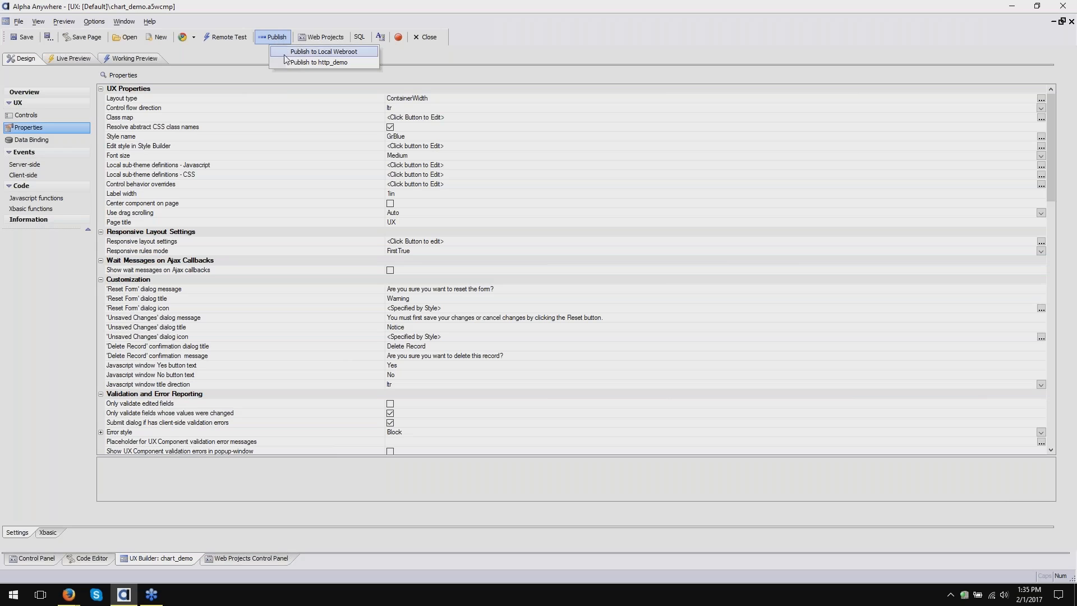
pyautogui.click(314, 52)
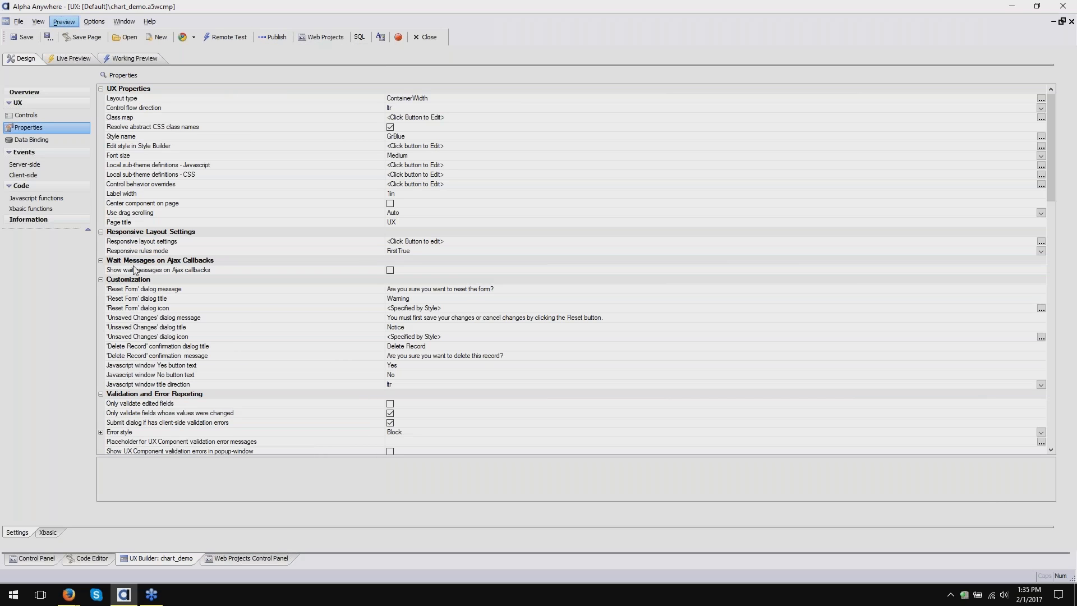
pyautogui.click(243, 559)
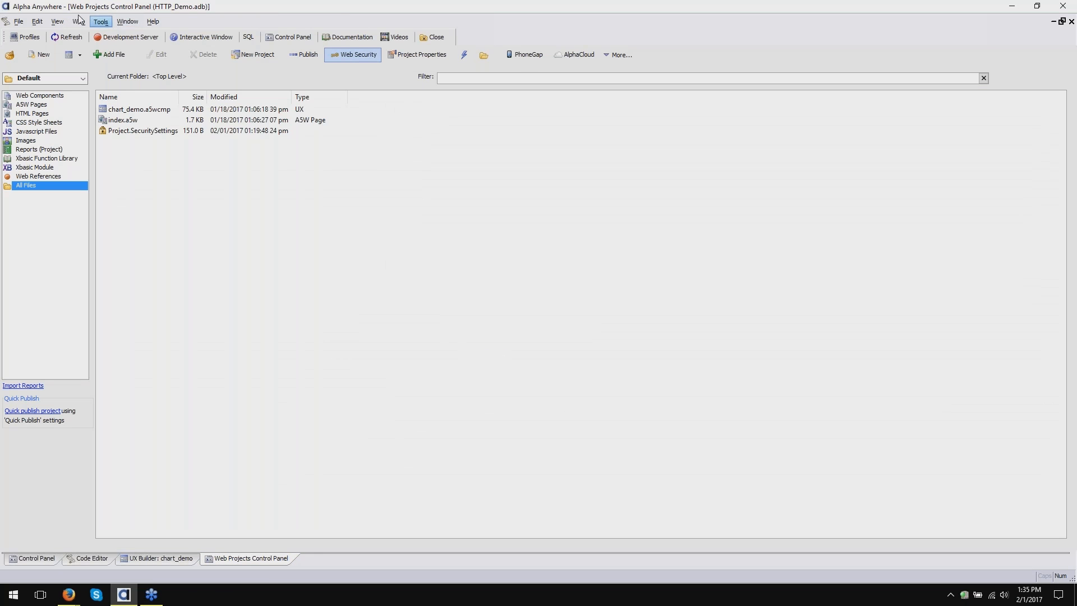
pyautogui.click(60, 22)
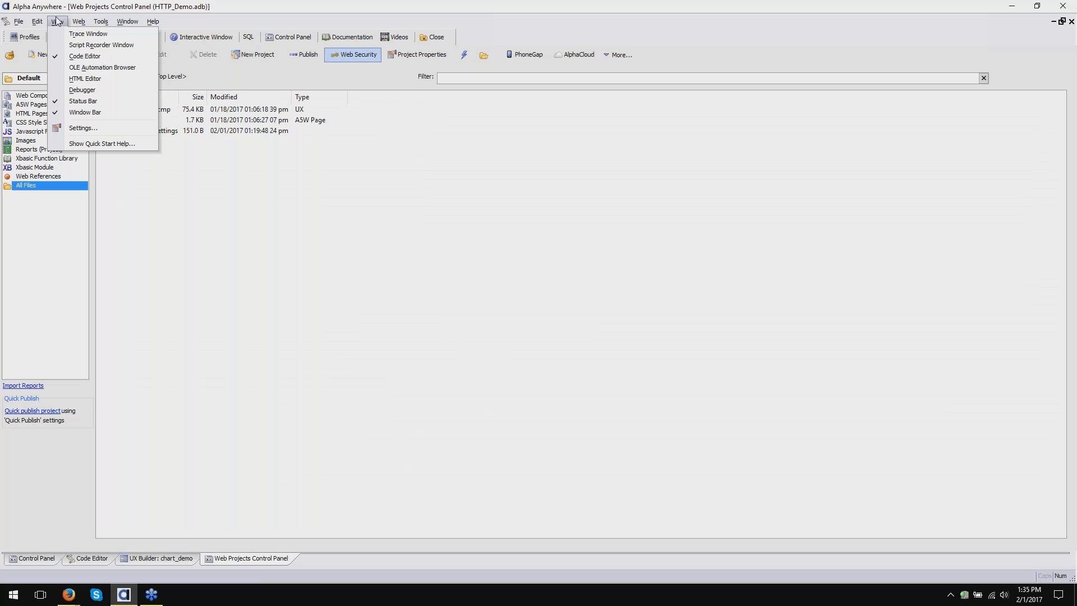
pyautogui.moveTo(78, 21)
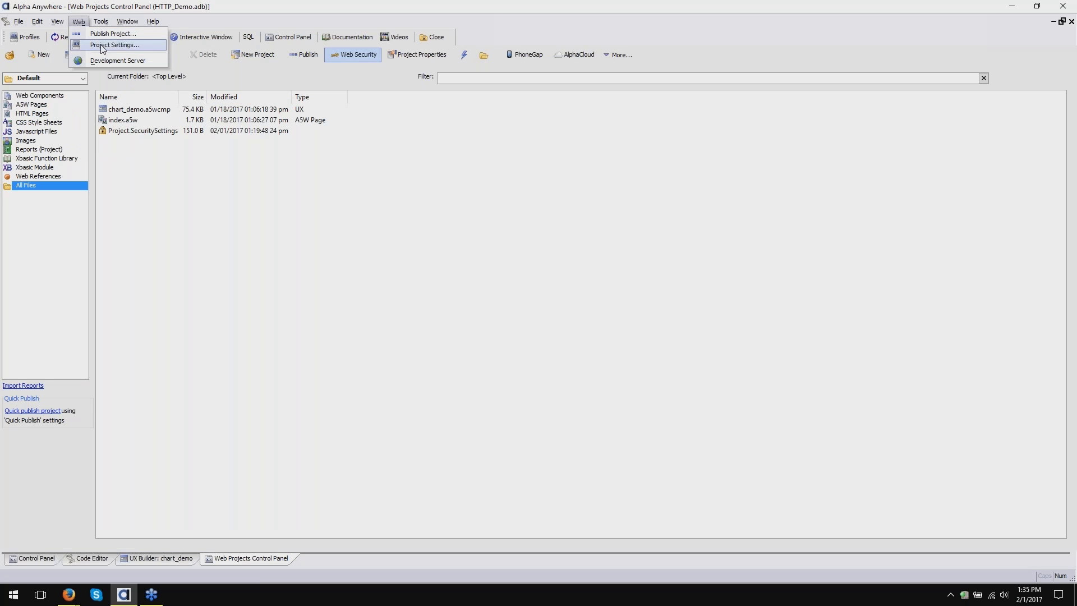
pyautogui.click(100, 44)
# - Review the http_demo and Local Webroot profiles, then add a new profile publishing over HTTP
pyautogui.click(351, 131)
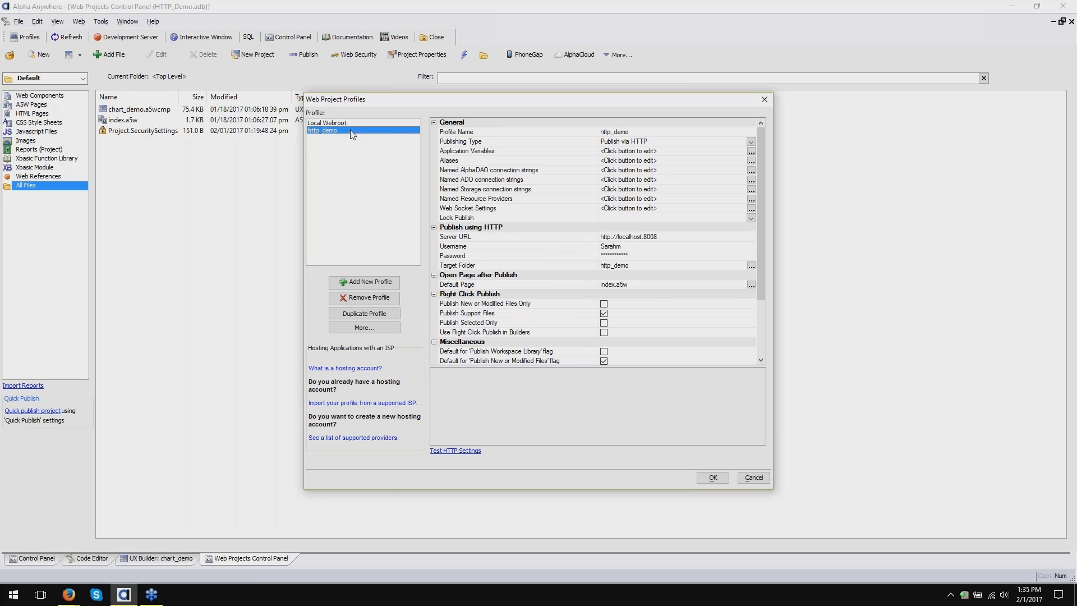
pyautogui.click(346, 124)
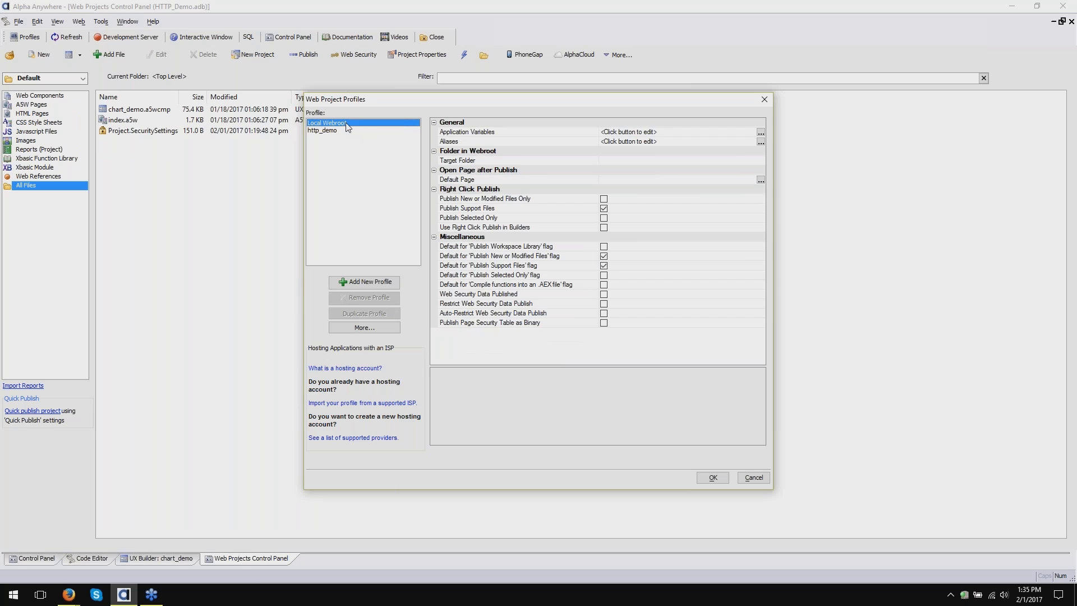
pyautogui.click(352, 131)
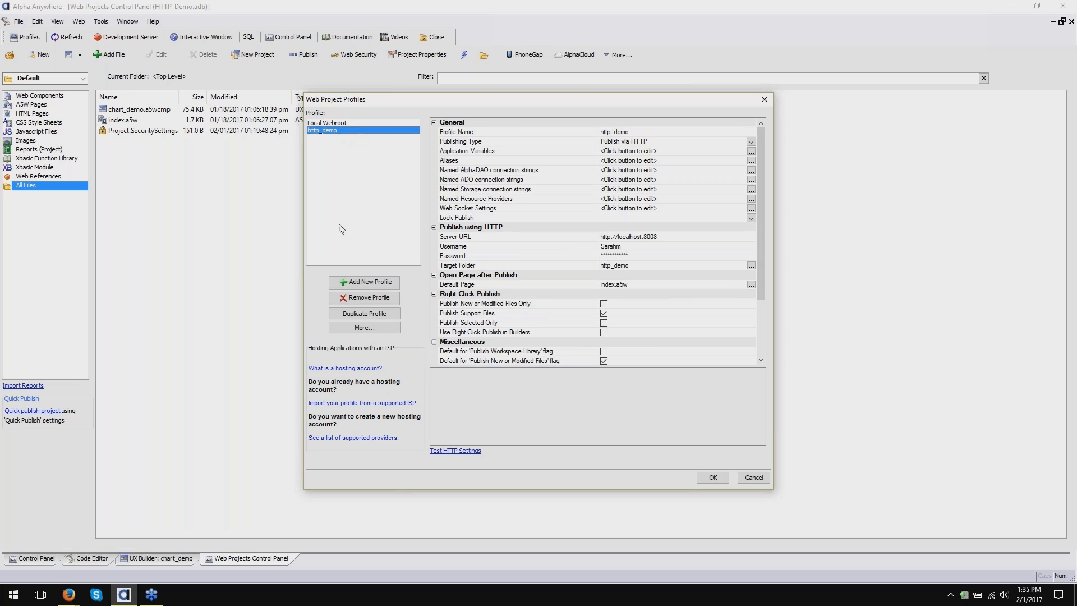
pyautogui.click(354, 282)
pyautogui.click(424, 320)
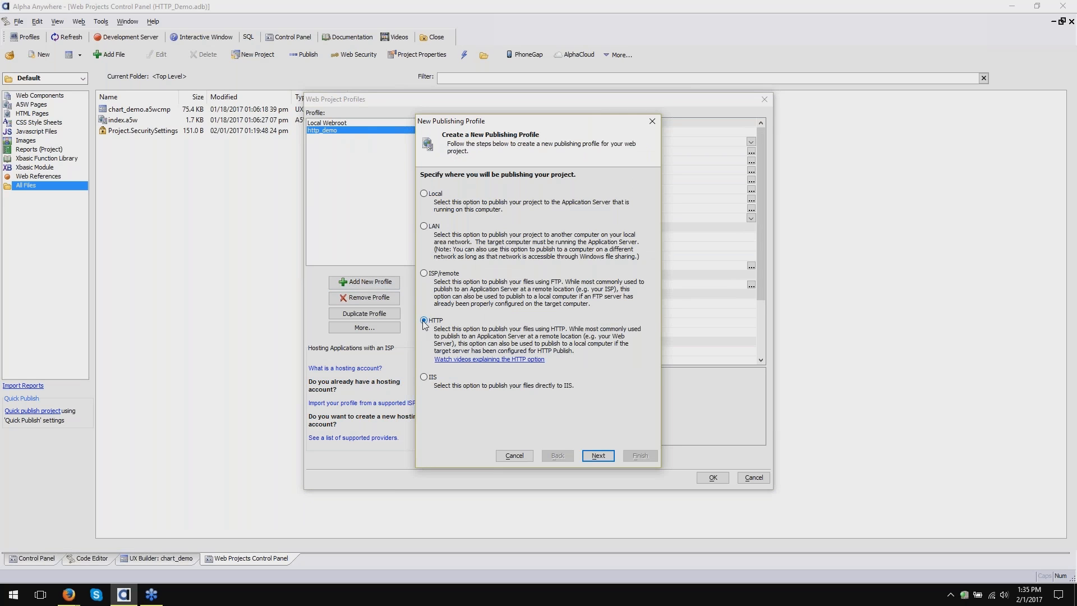
pyautogui.click(586, 455)
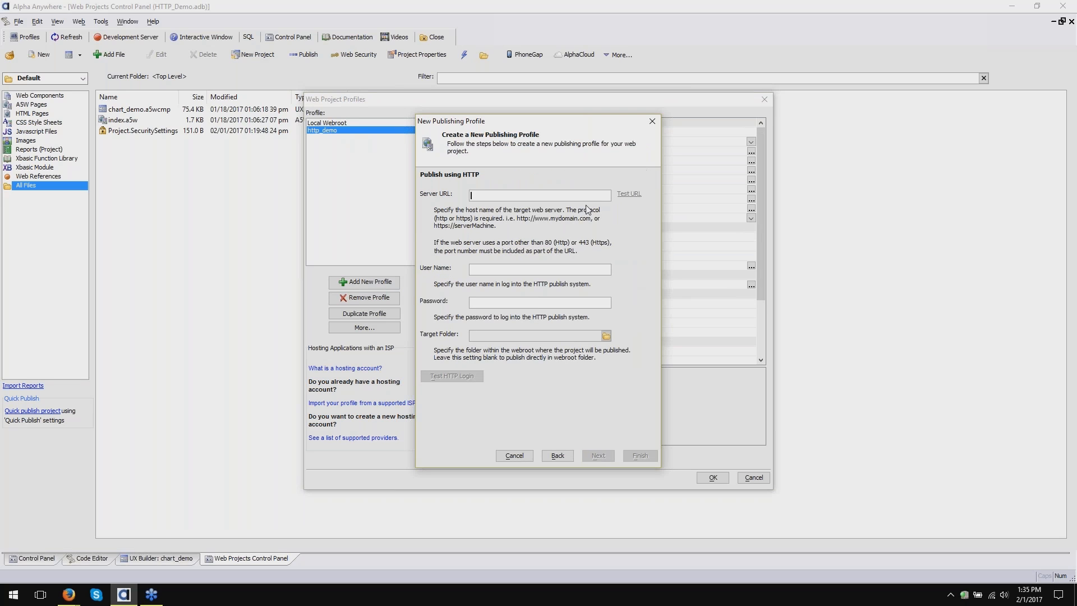
pyautogui.write('http://localhost:8008')
pyautogui.click(562, 270)
pyautogui.write('Sarahm****')
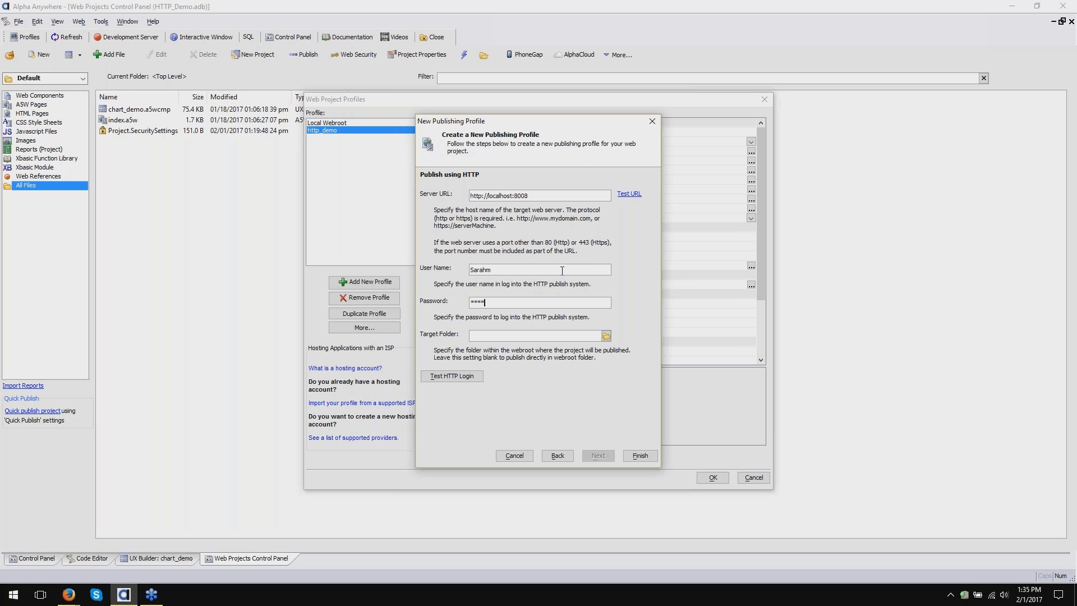
pyautogui.write('****')
pyautogui.write('****')
pyautogui.write('http_demo2')
# - Finish the new publishing profile and name it http_demo2
pyautogui.click(648, 455)
pyautogui.write('h')
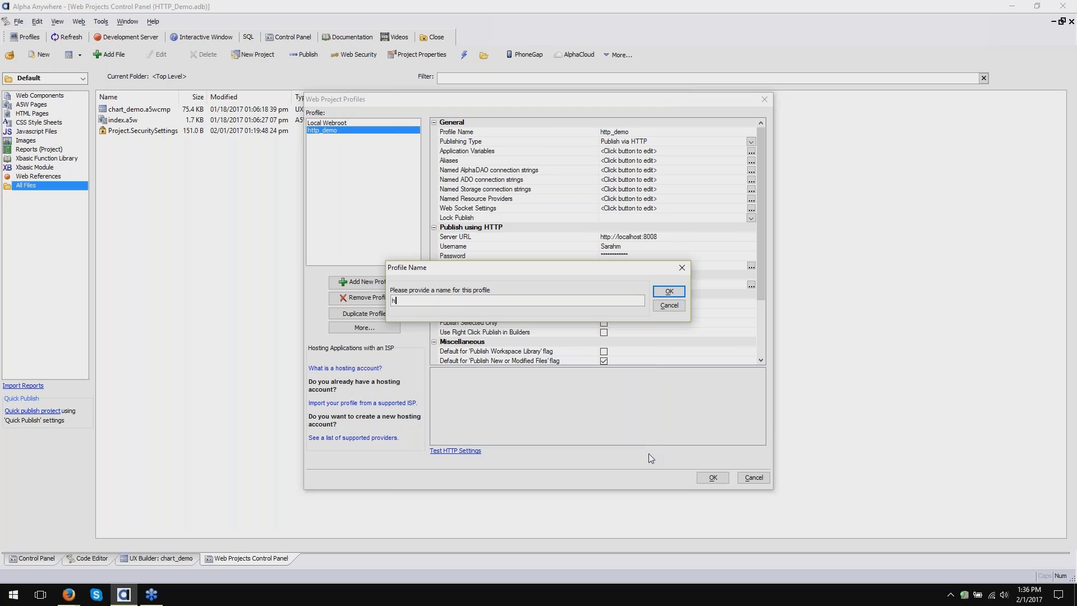
pyautogui.write('ttp_demo2')
pyautogui.press('Return')
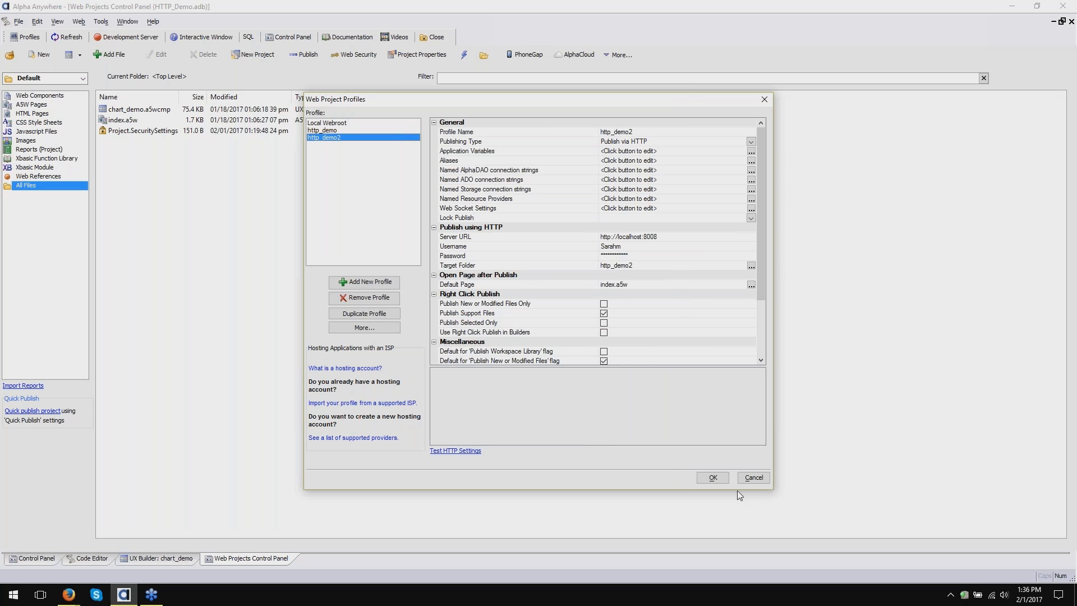
# - Save the profile settings, postponing the undefined-alias connection strings, and close the profiles window
pyautogui.click(712, 477)
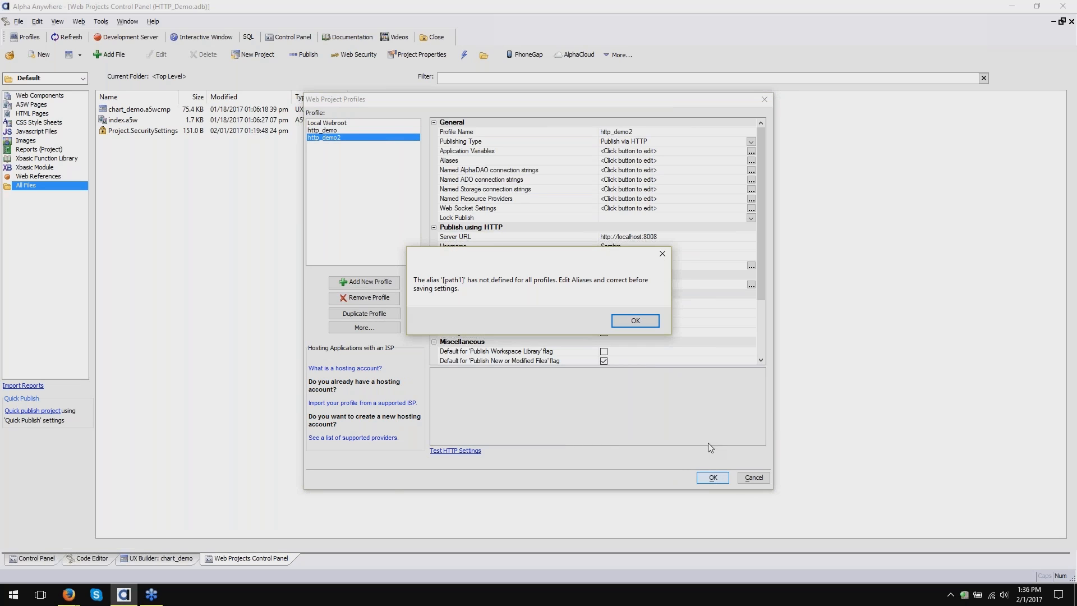
pyautogui.click(638, 321)
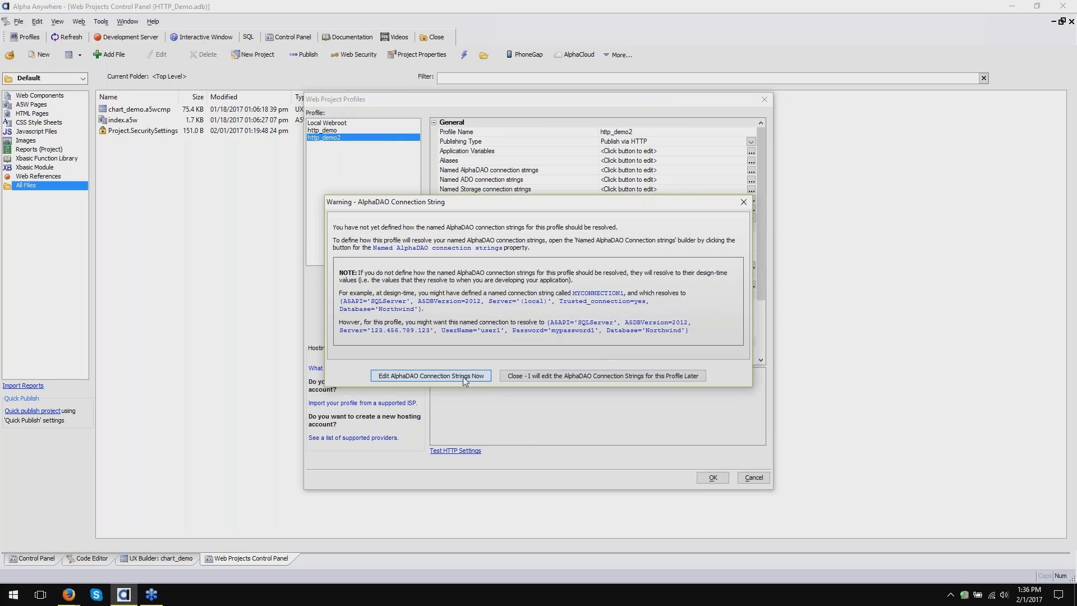
pyautogui.click(557, 377)
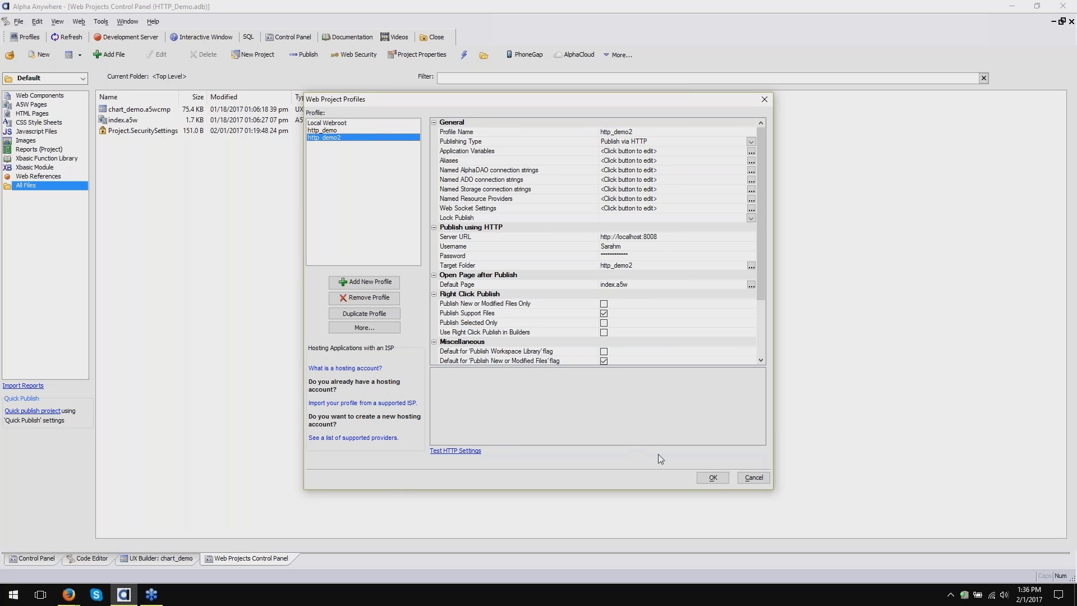
pyautogui.click(727, 482)
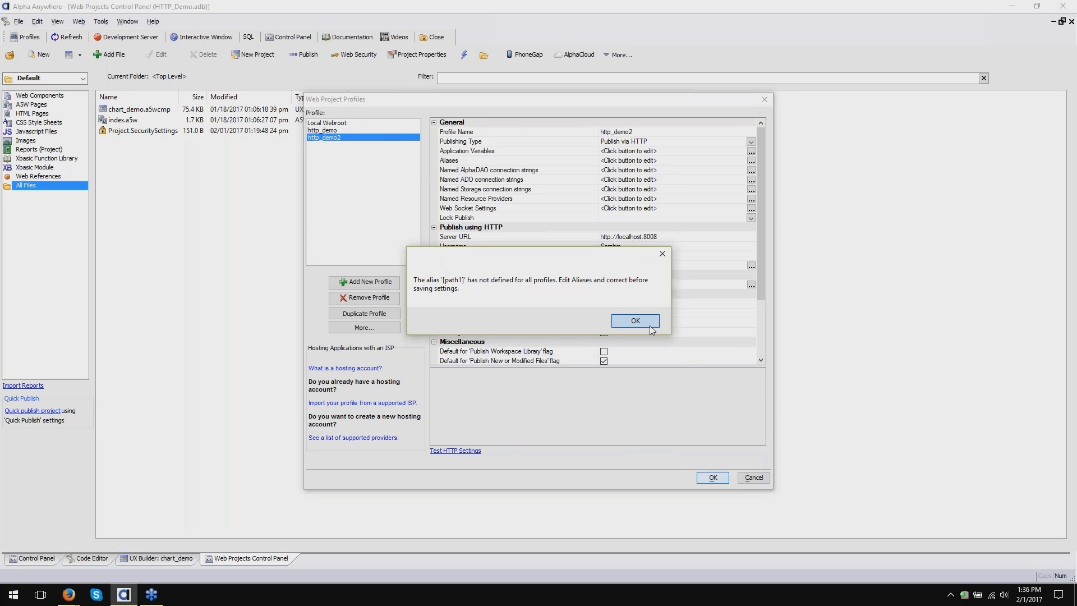
pyautogui.press('Return')
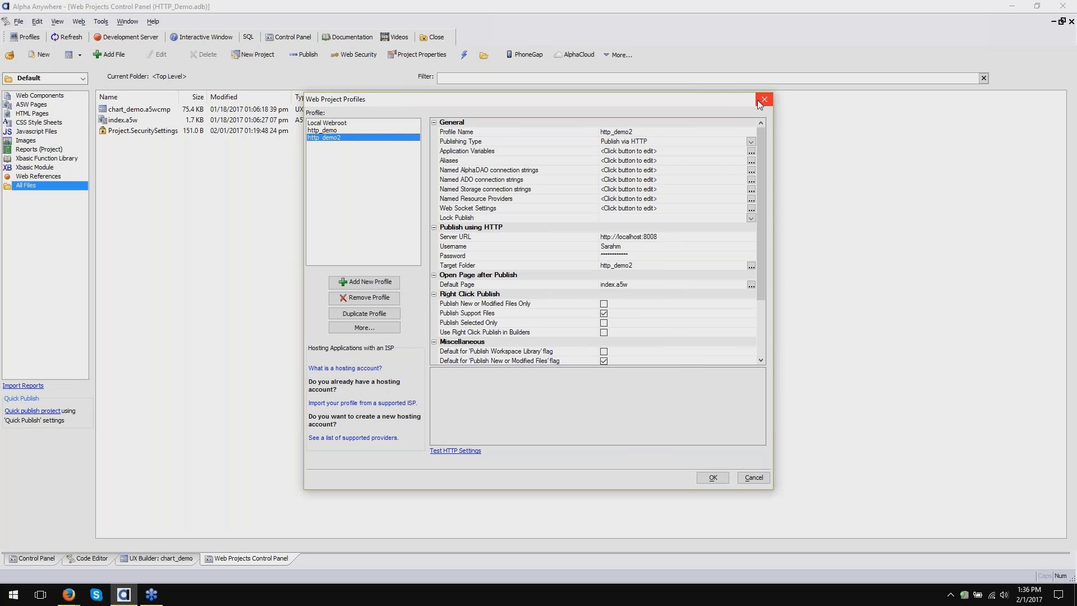
pyautogui.click(763, 100)
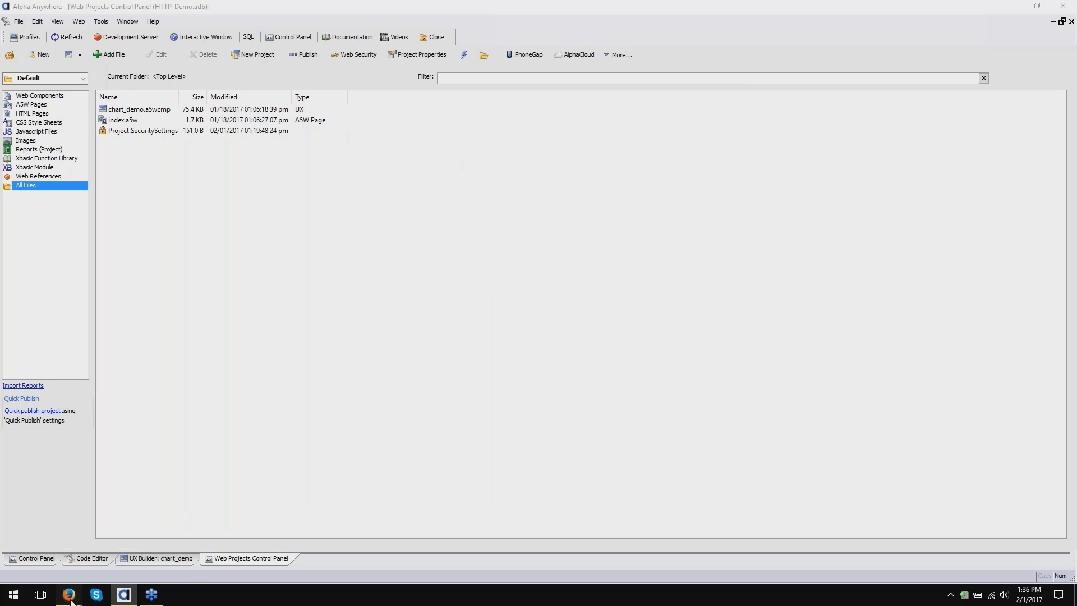
# - In Firefox, go to User's Guide > Beta Software > Alpha Cloud > Alpha Anywhere Developer's Guide
pyautogui.moveTo(69, 595)
pyautogui.click(42, 562)
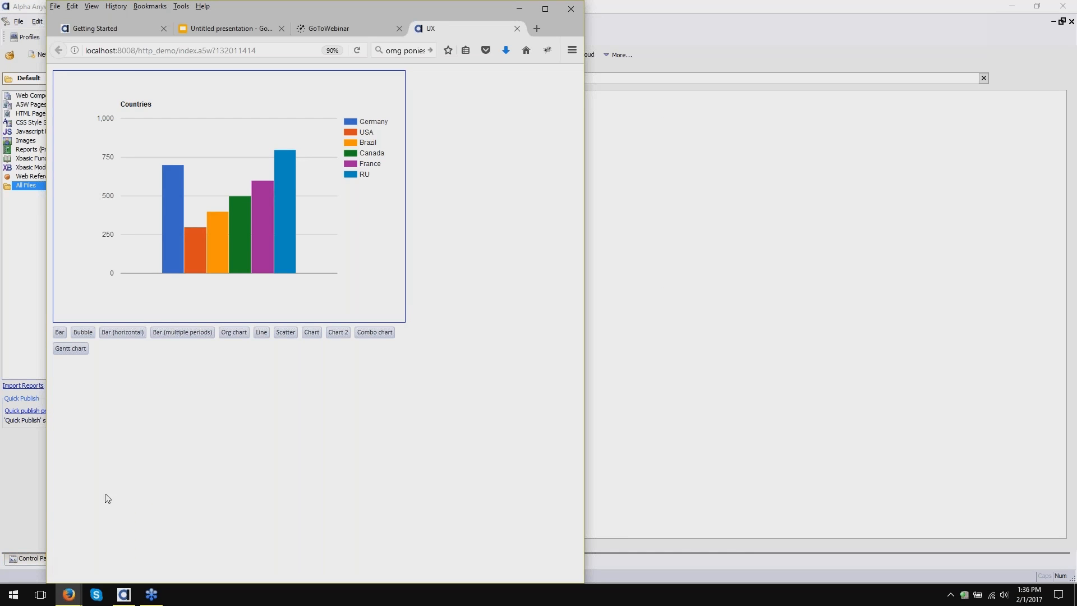
pyautogui.click(115, 29)
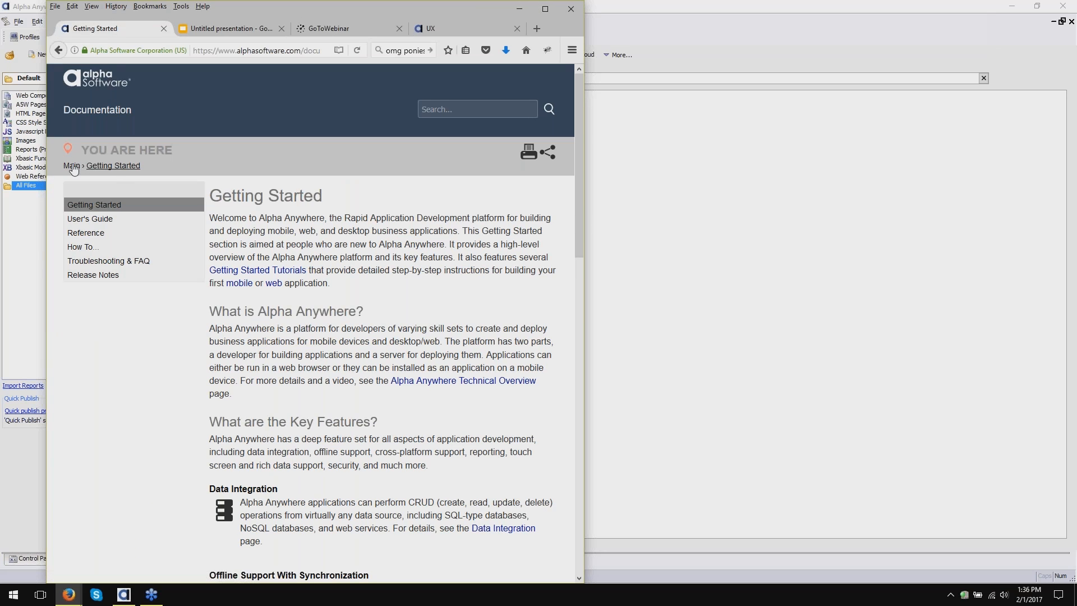
pyautogui.click(80, 220)
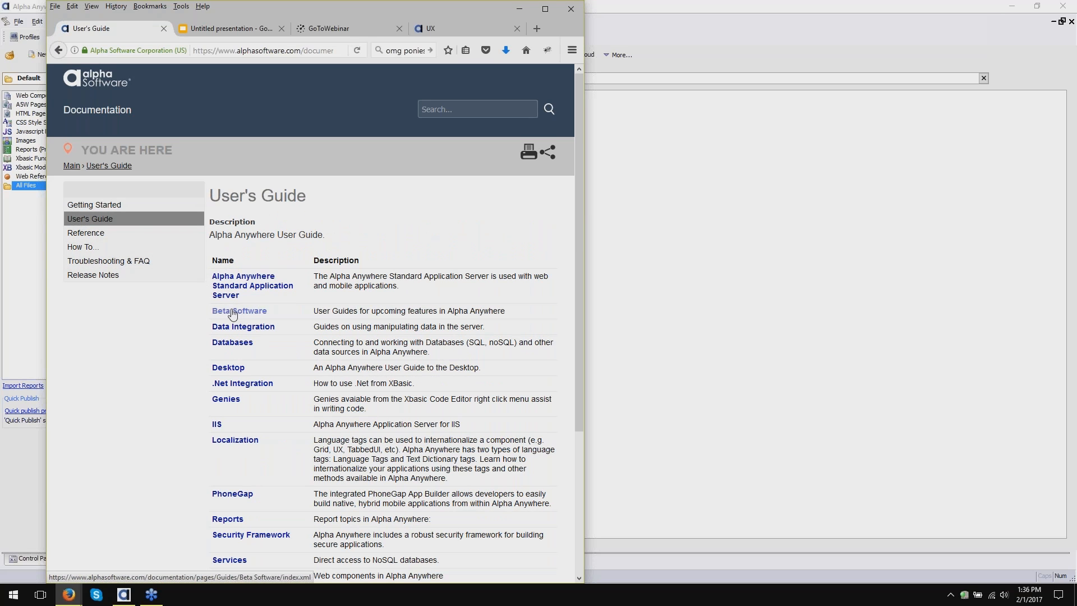
pyautogui.click(234, 316)
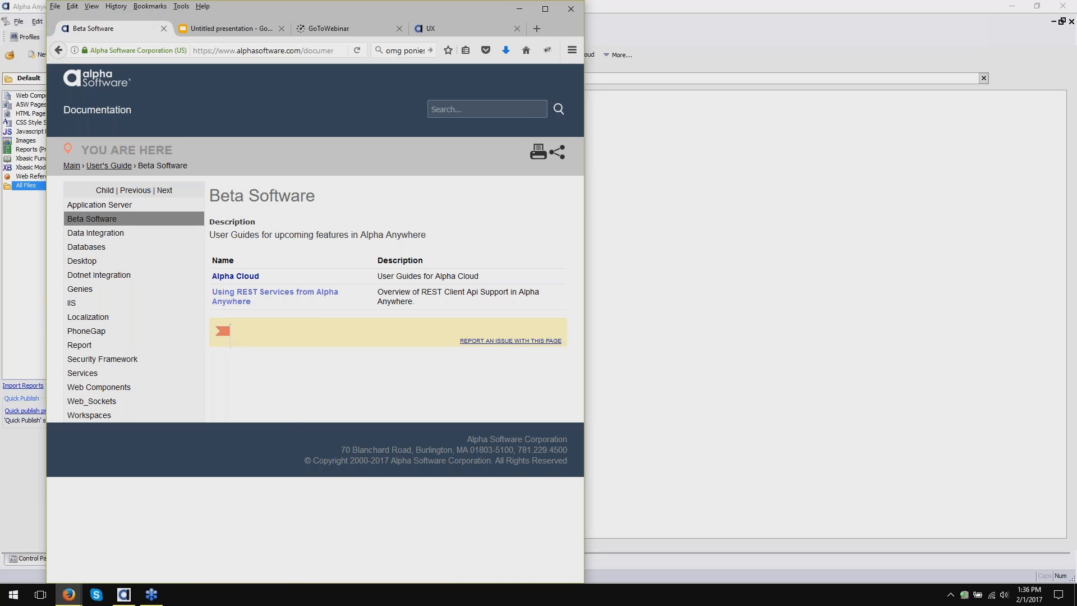
pyautogui.click(235, 277)
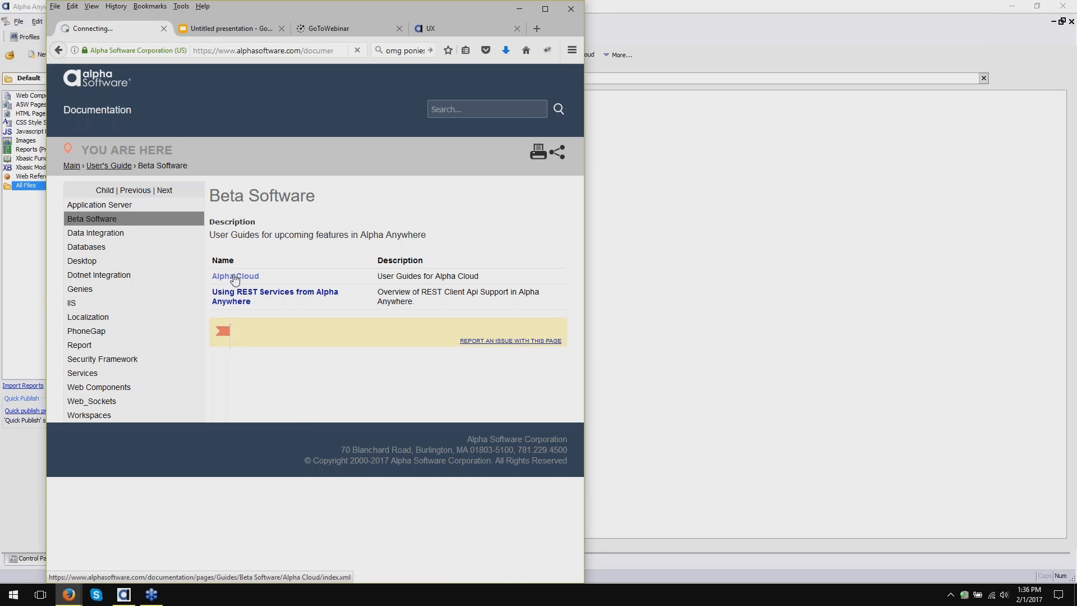
pyautogui.click(235, 277)
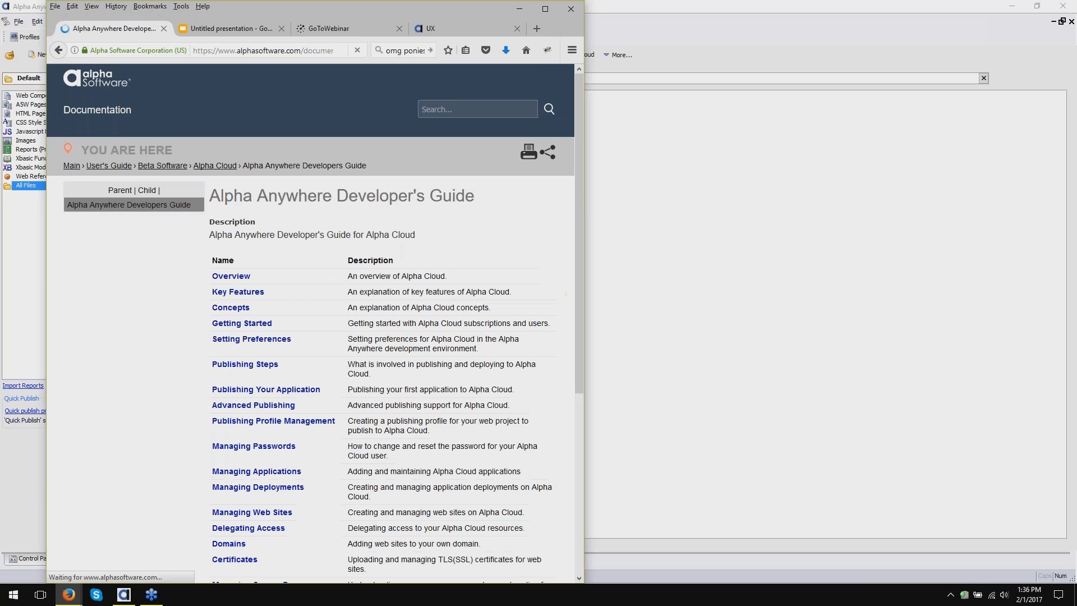
pyautogui.scroll(-1, 155, 270)
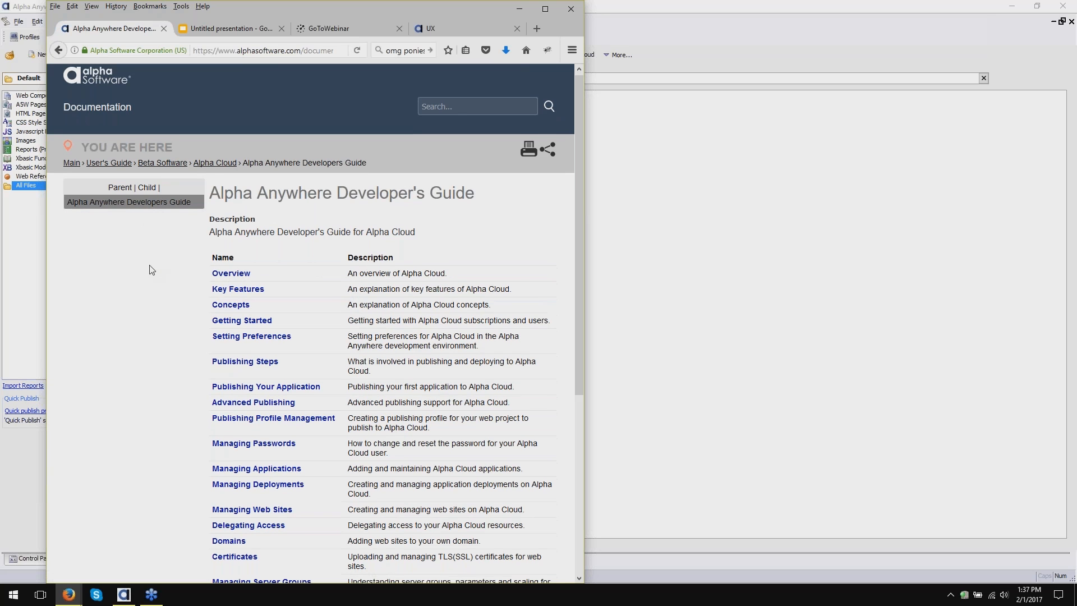
pyautogui.scroll(-3, 152, 270)
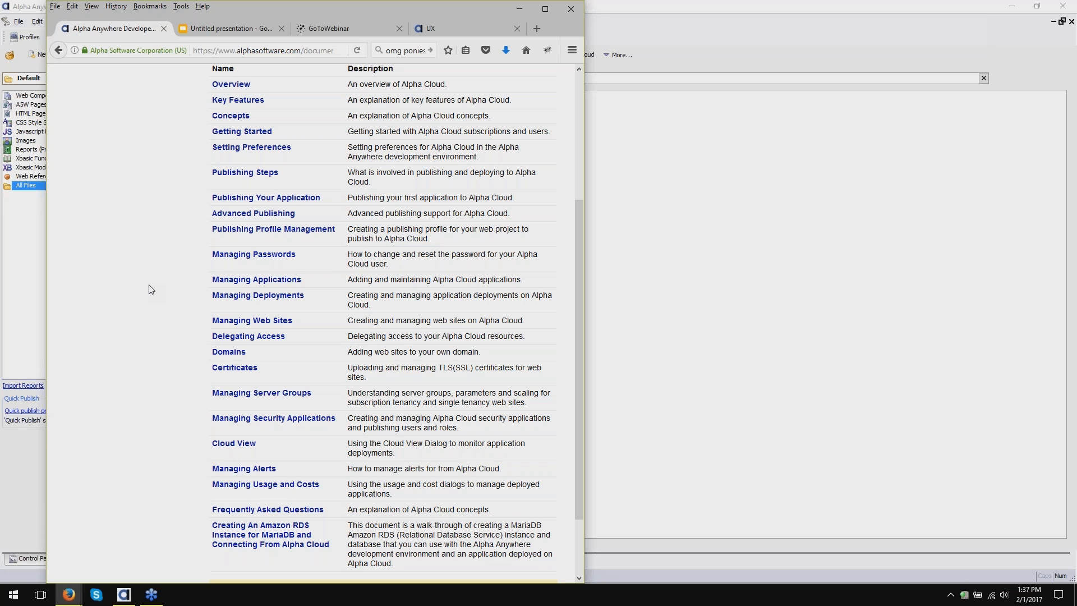
# - Read through the Managing Security Applications topic, scrolling down the page and back up
pyautogui.click(324, 422)
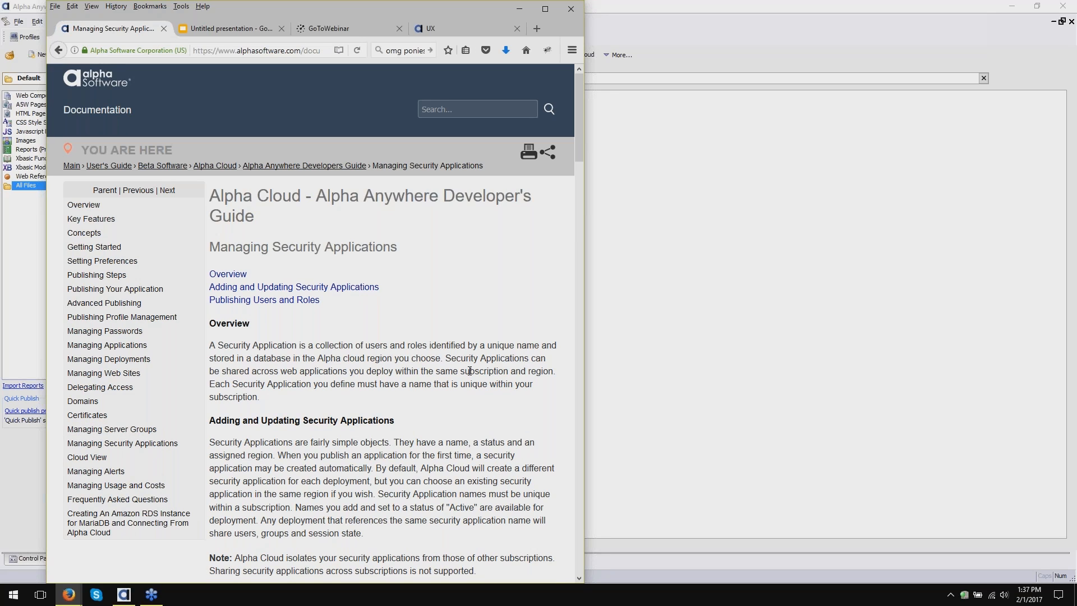
pyautogui.scroll(-5, 460, 343)
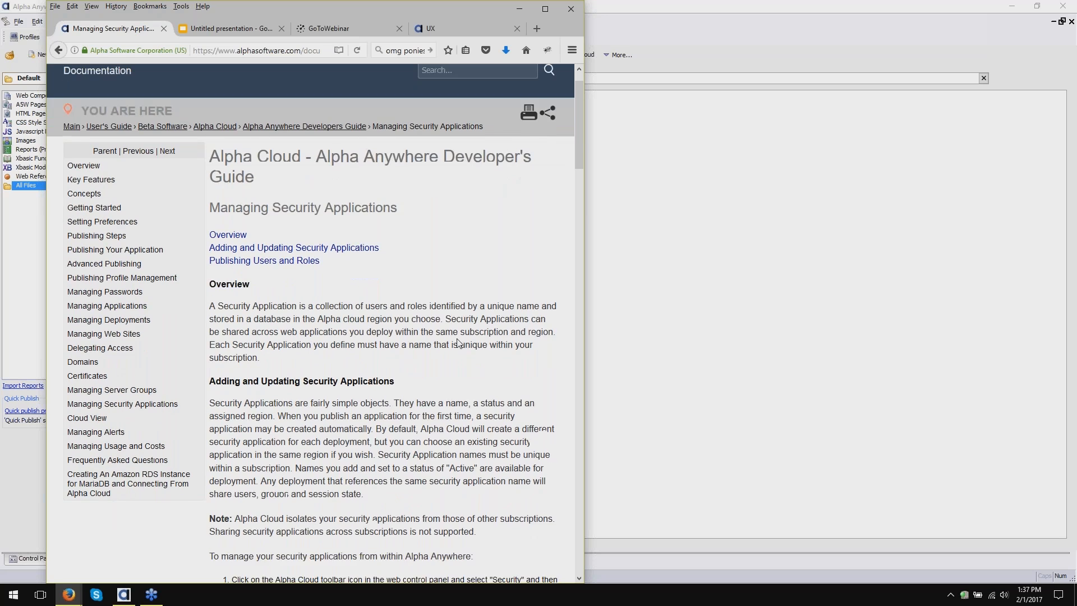
pyautogui.scroll(-5, 297, 384)
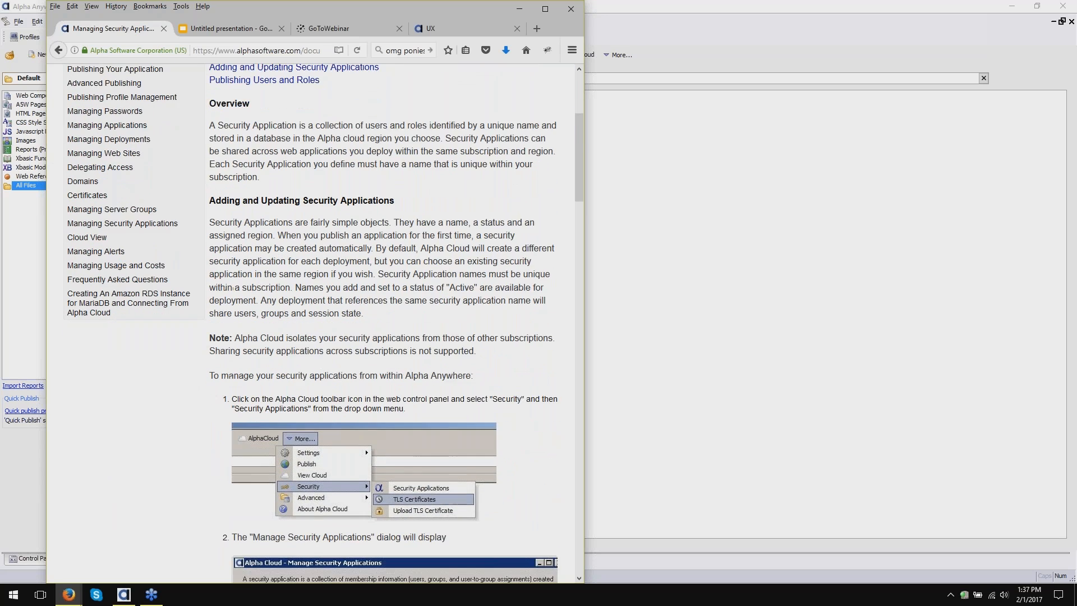
pyautogui.scroll(-4, 314, 323)
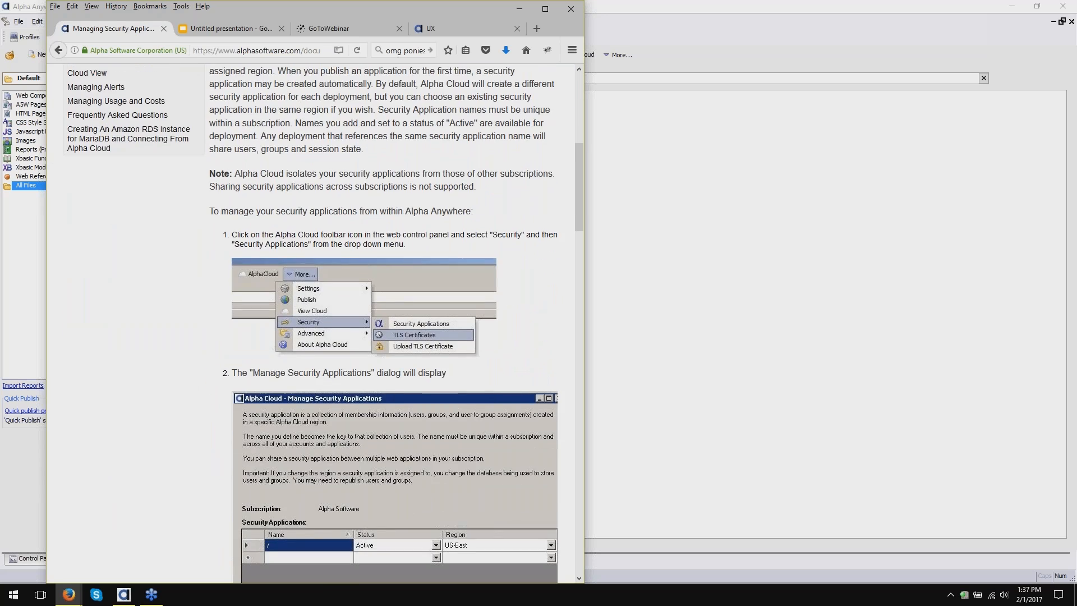
pyautogui.scroll(-5, 507, 374)
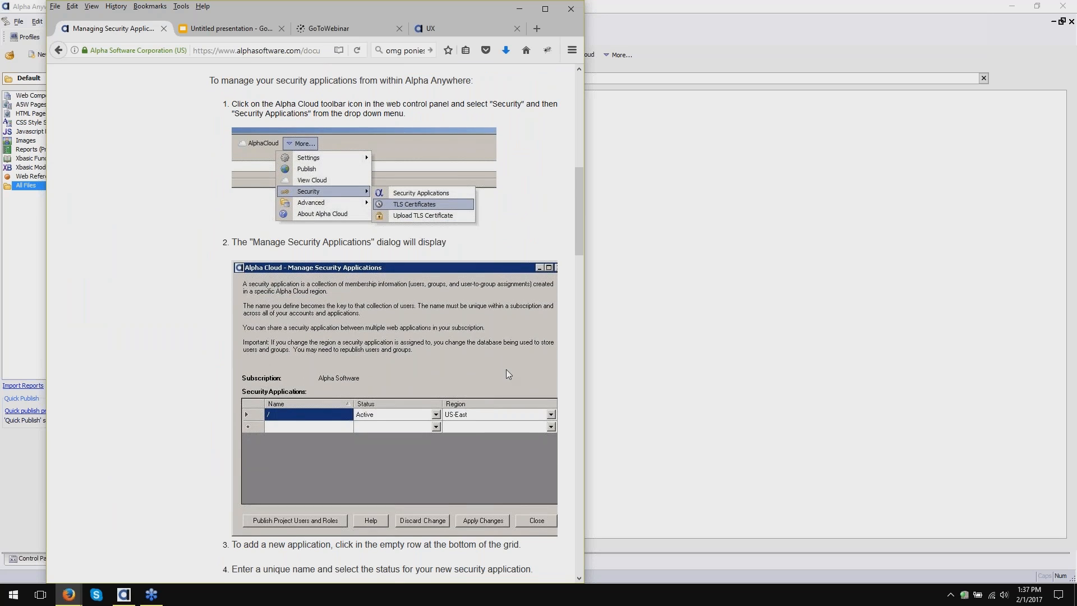
pyautogui.scroll(-8, 506, 368)
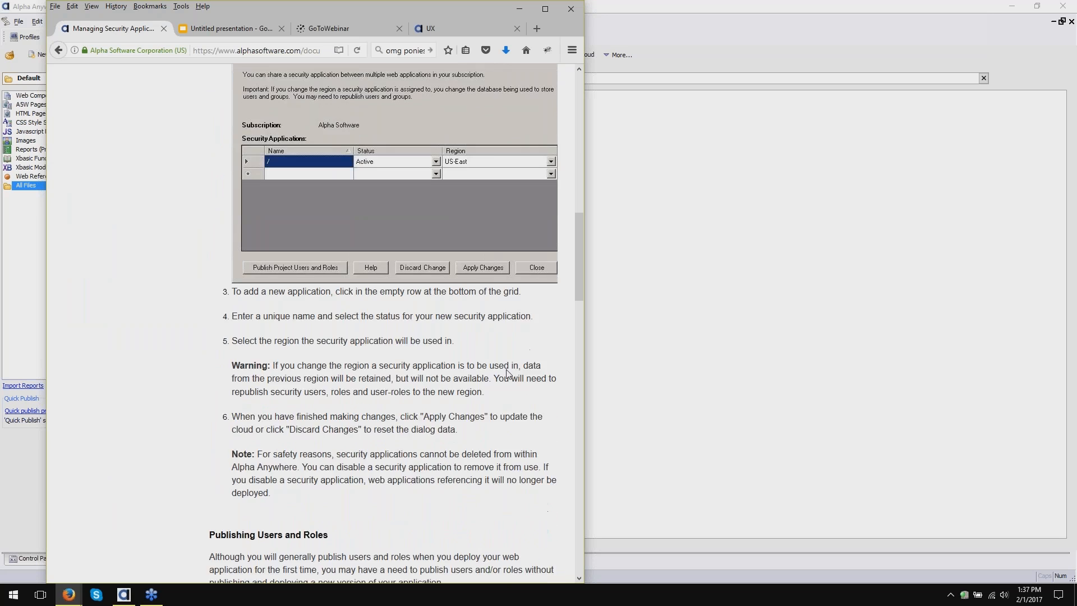
pyautogui.scroll(-7, 396, 324)
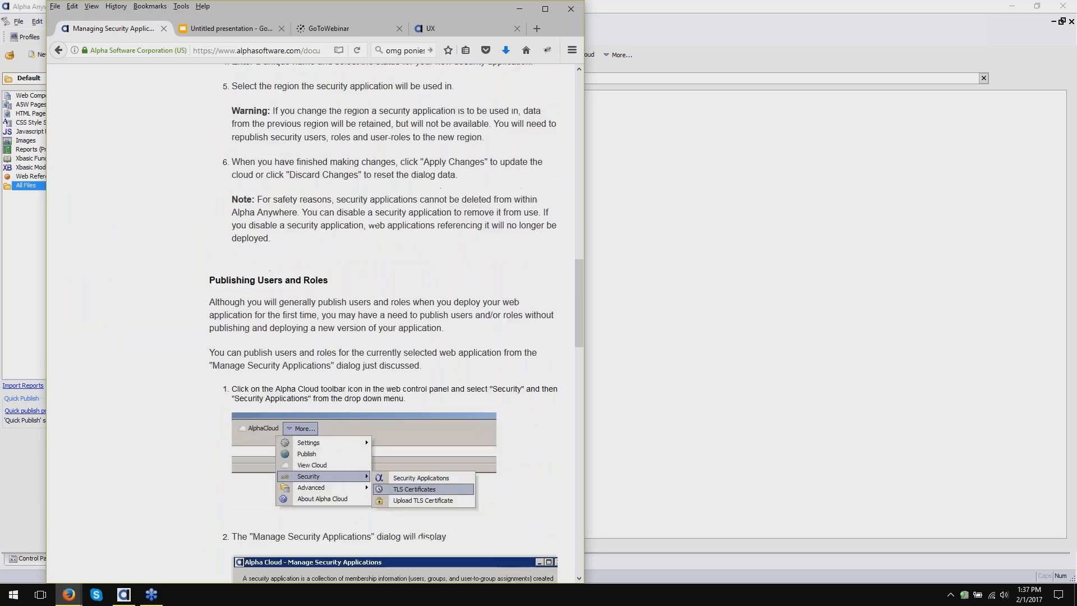
pyautogui.scroll(-5, 396, 323)
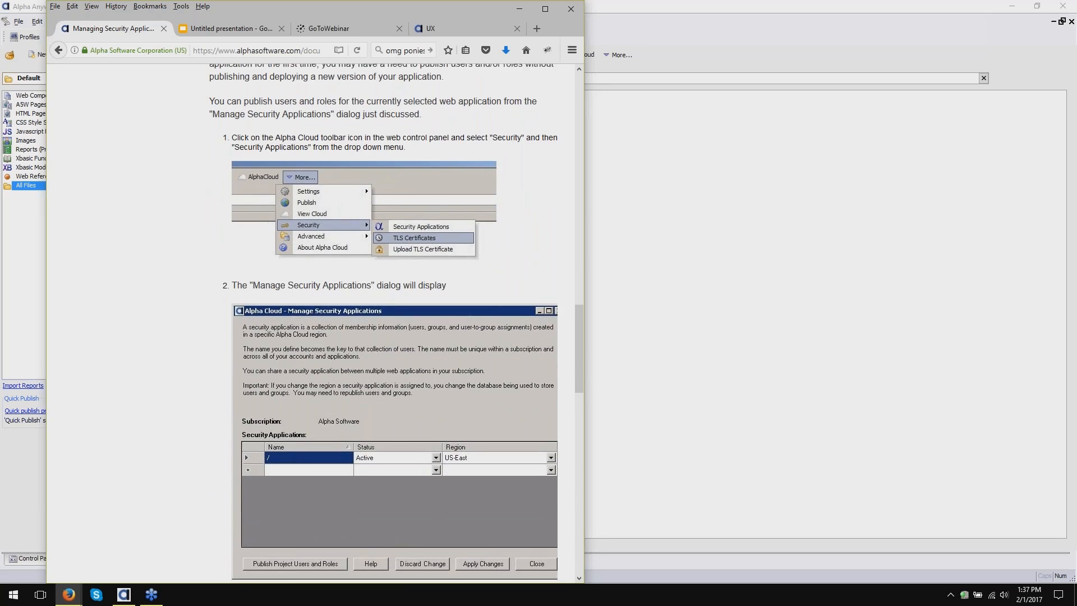
pyautogui.scroll(2, 396, 324)
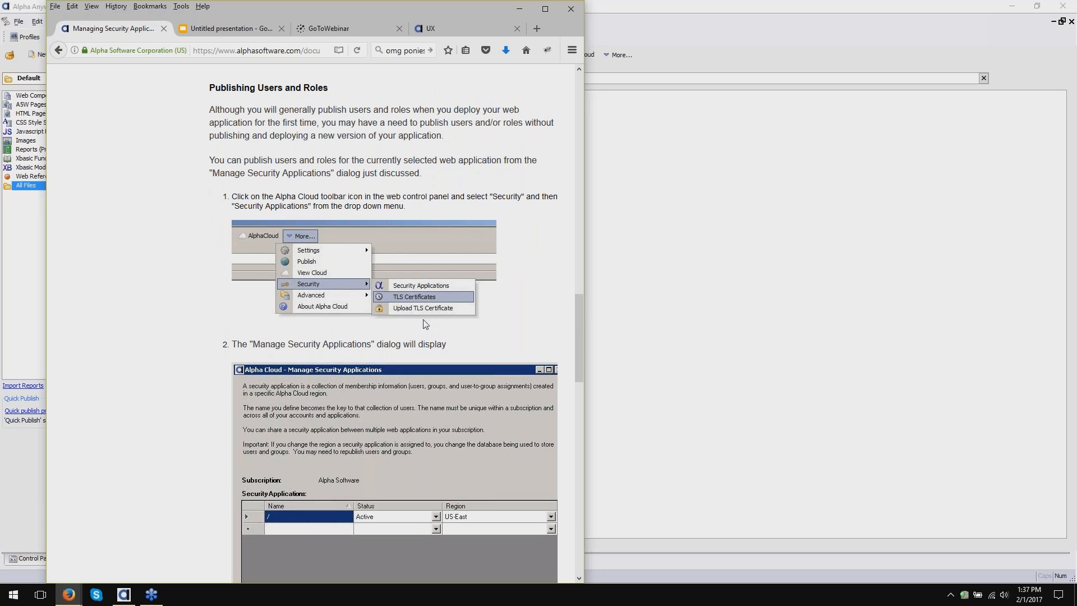
pyautogui.scroll(-3, 426, 324)
pyautogui.scroll(-8, 426, 323)
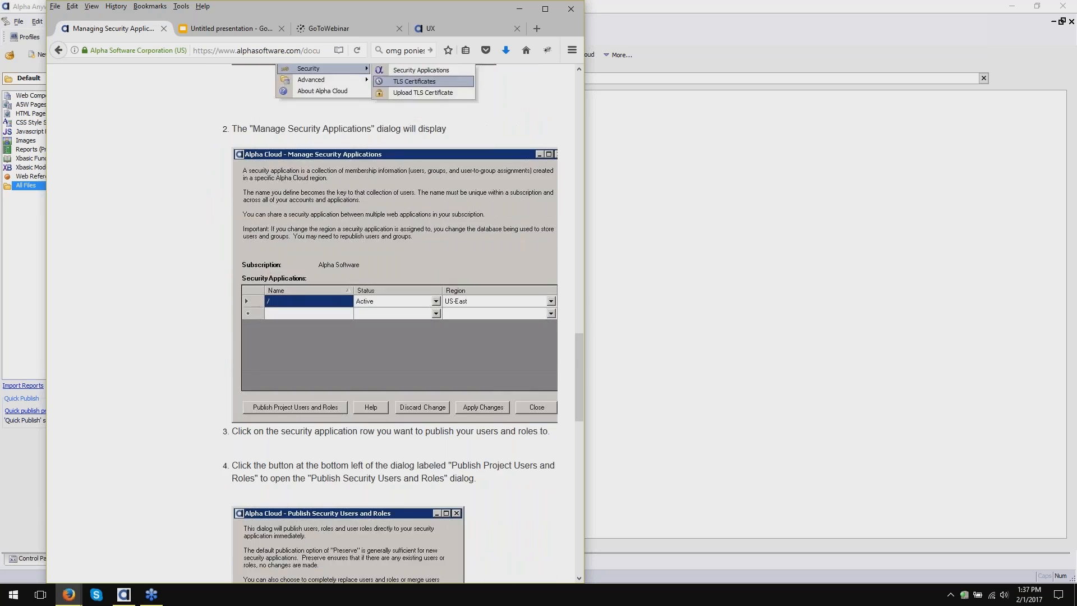
pyautogui.scroll(-9, 426, 323)
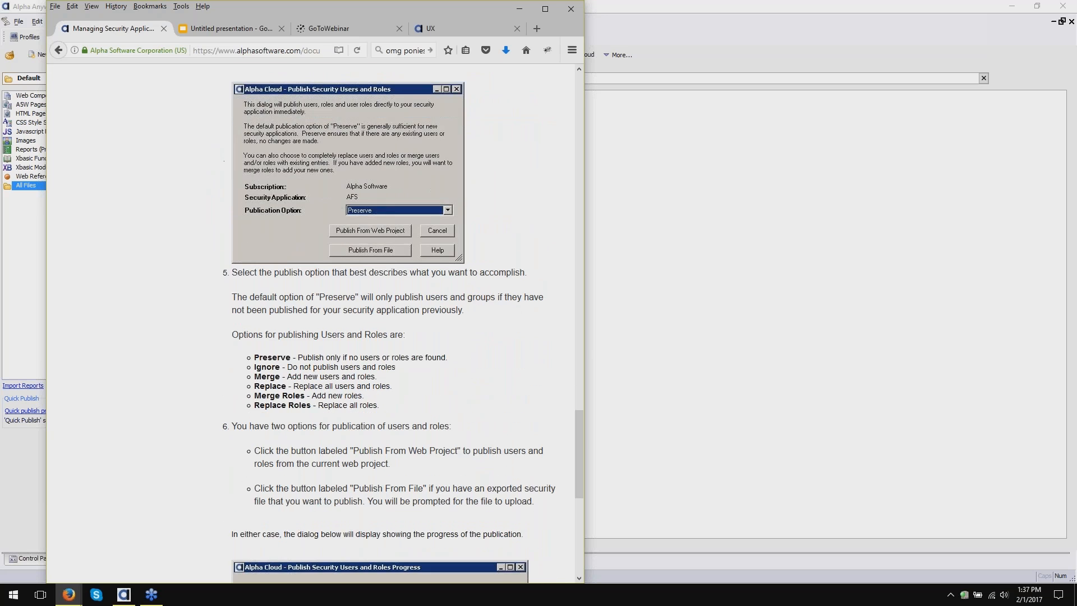
pyautogui.scroll(-1, 424, 344)
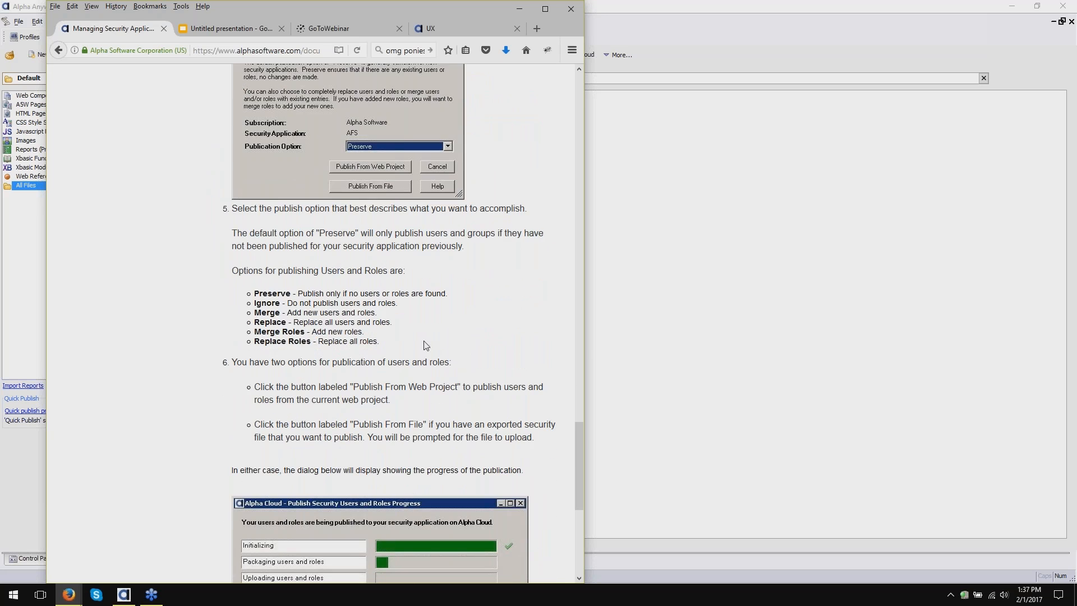
pyautogui.scroll(-8, 426, 345)
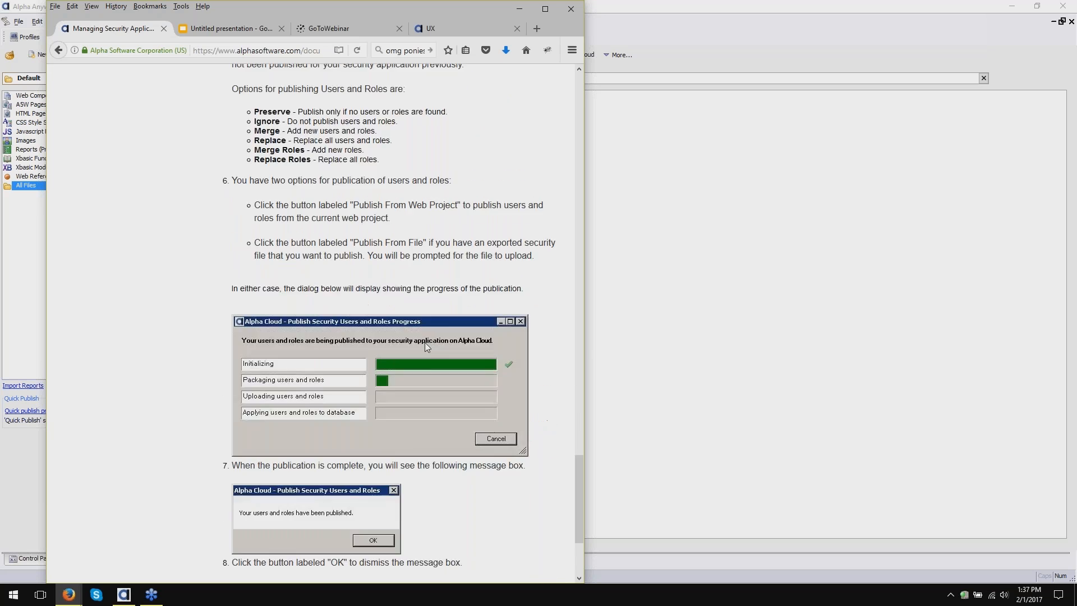
pyautogui.scroll(17, 426, 345)
pyautogui.scroll(20, 426, 347)
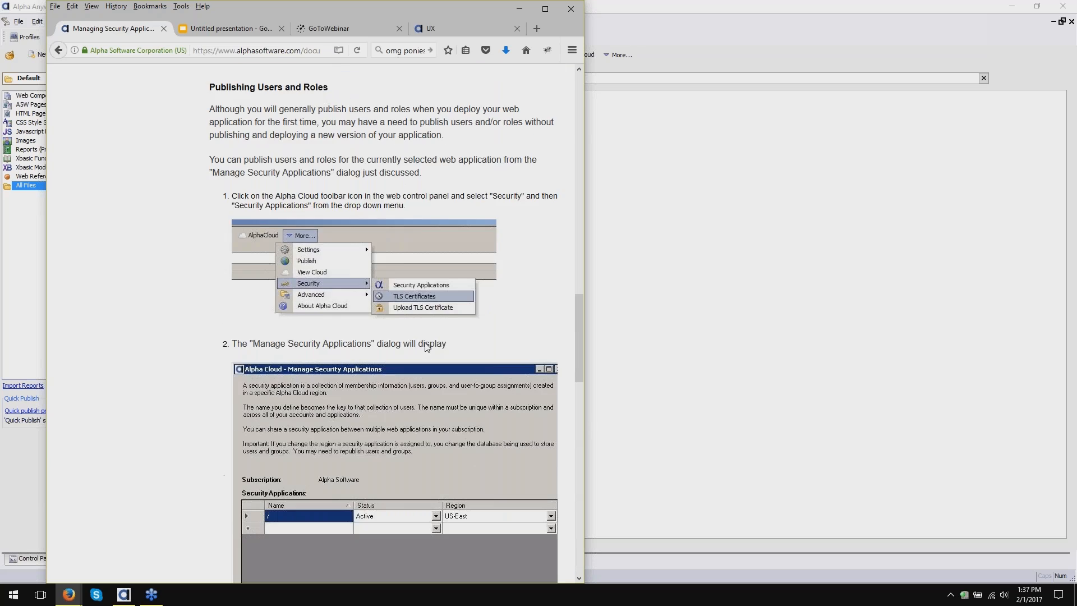
pyautogui.scroll(7, 425, 347)
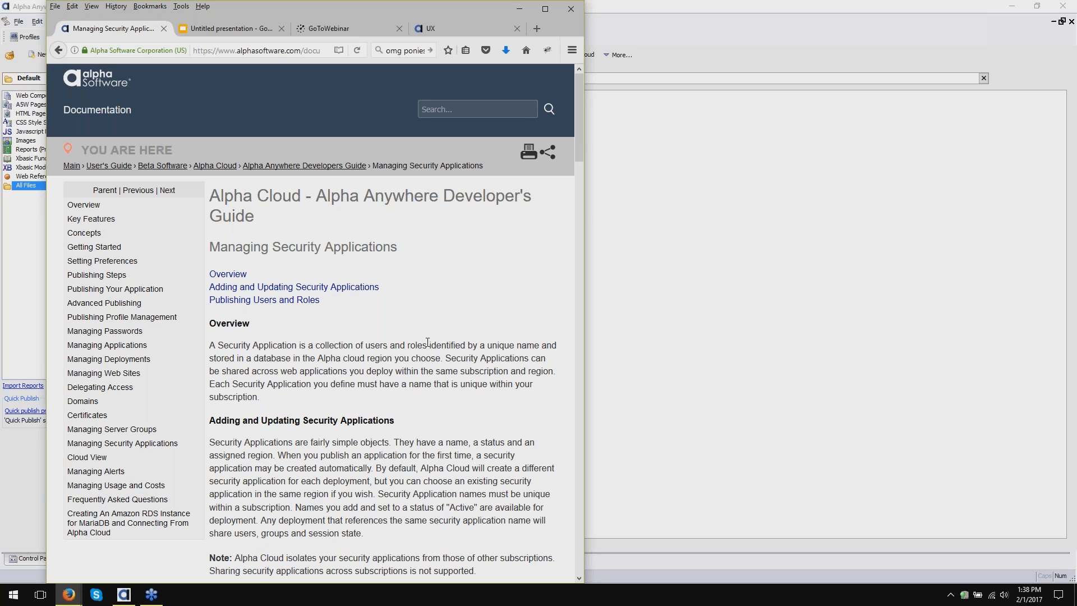
# - Start a new UX component from the SecurityFramework-CreateNewUserAccount_and_AddUserInformationToRelatedTable template
pyautogui.click(837, 203)
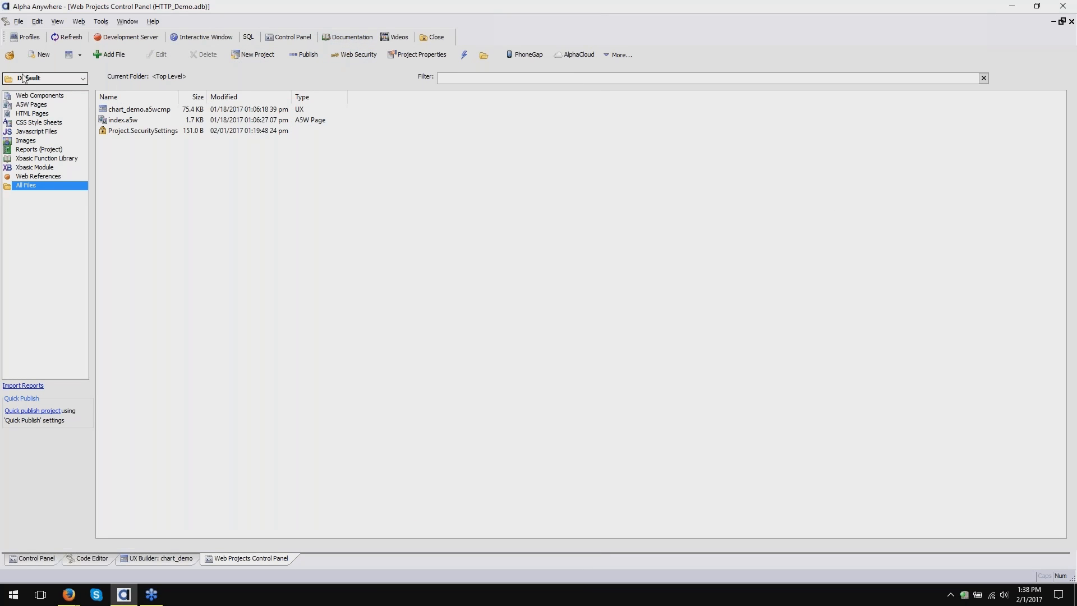
pyautogui.click(68, 55)
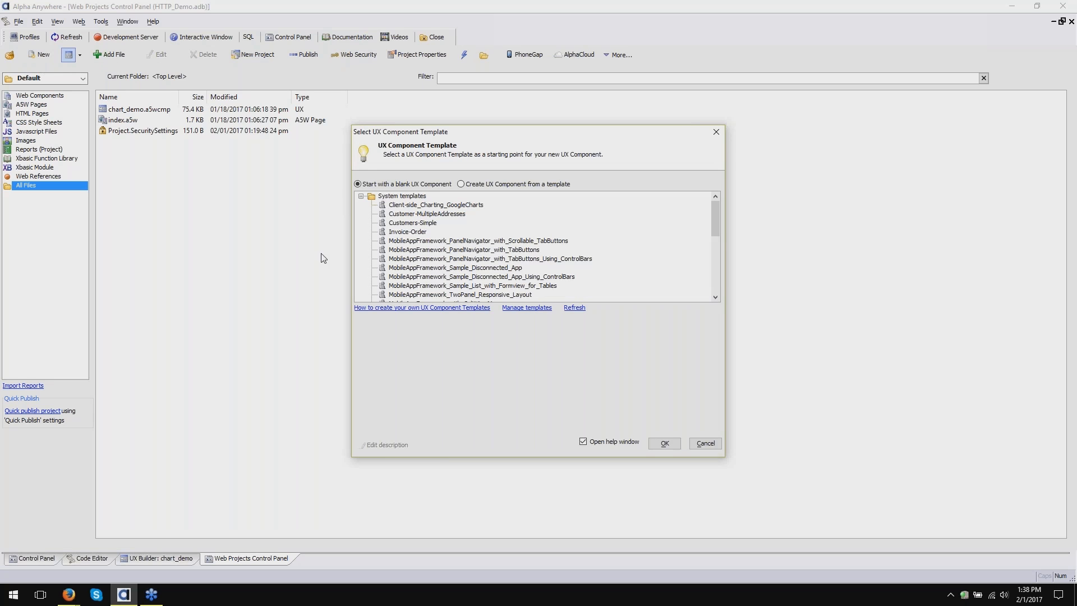
pyautogui.scroll(-1, 504, 232)
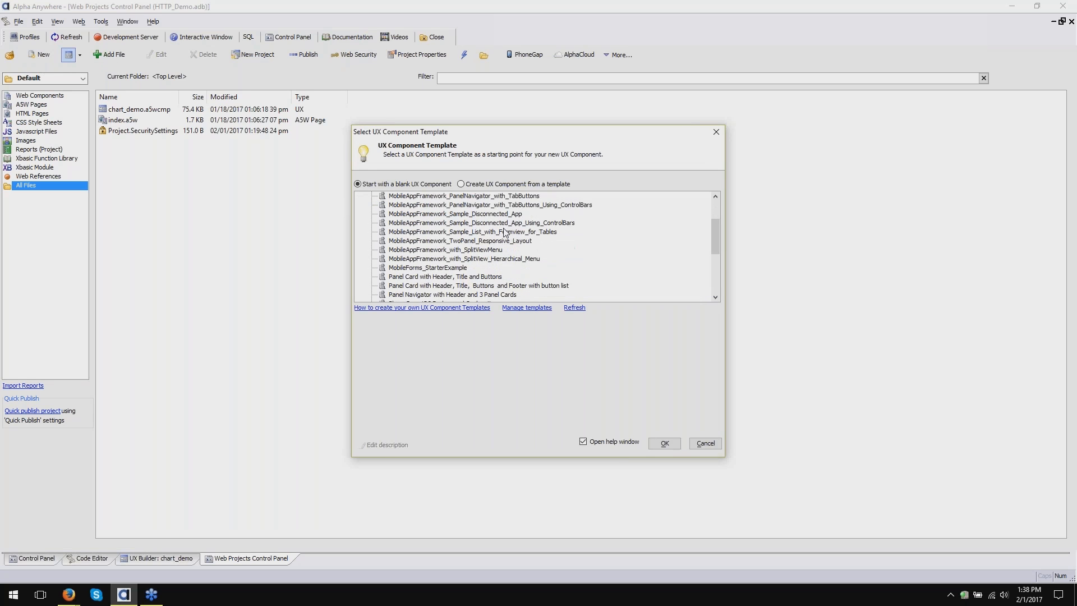
pyautogui.scroll(-6, 503, 232)
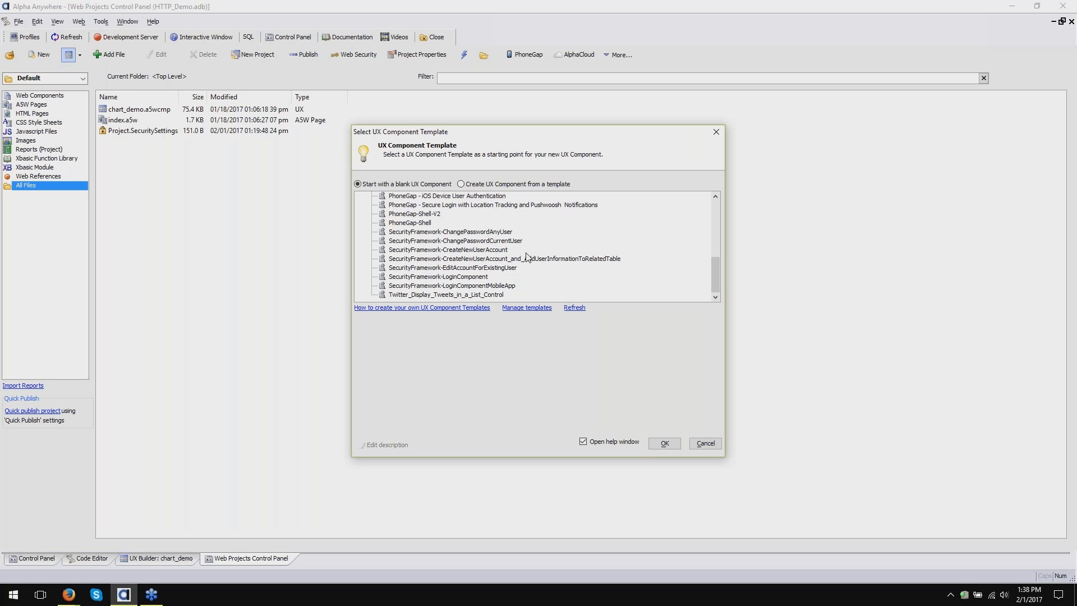
pyautogui.click(611, 261)
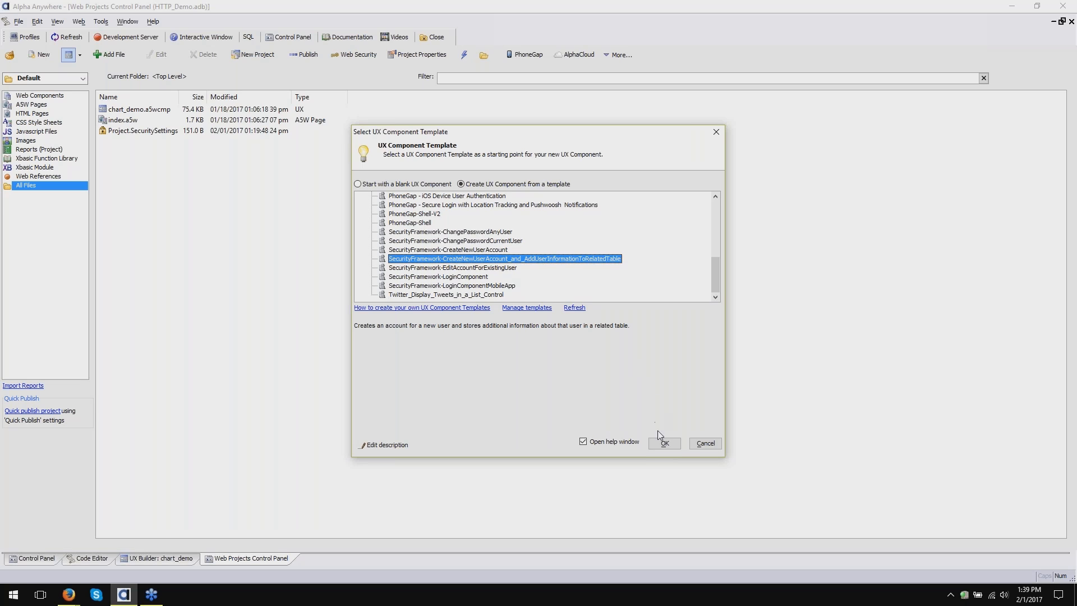
# - Create the untitled UX component from the template without a schema refresh, then close the template note
pyautogui.click(666, 443)
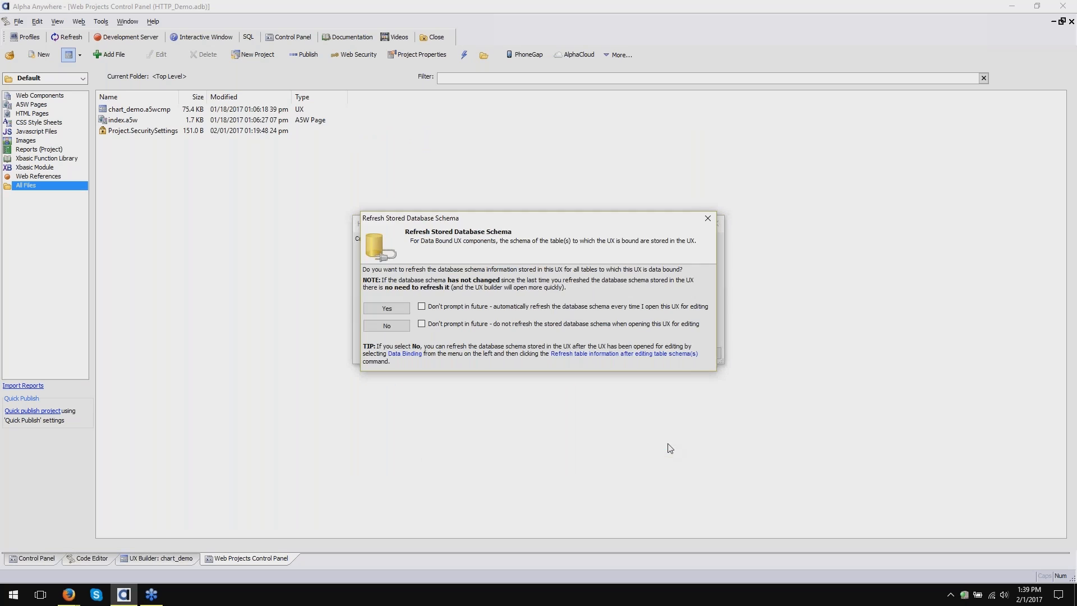
pyautogui.click(387, 326)
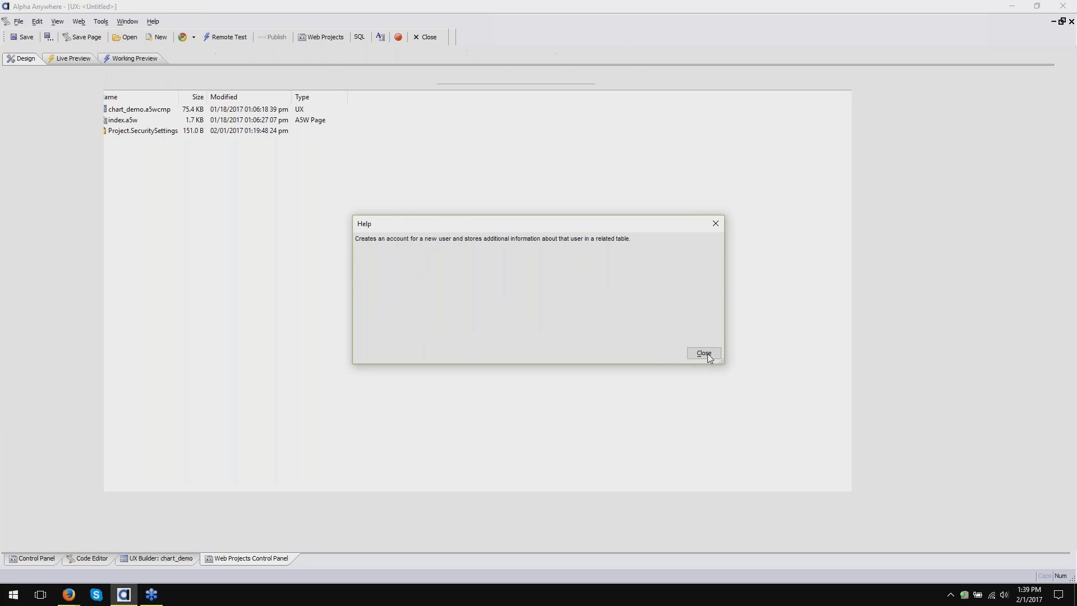
pyautogui.click(704, 353)
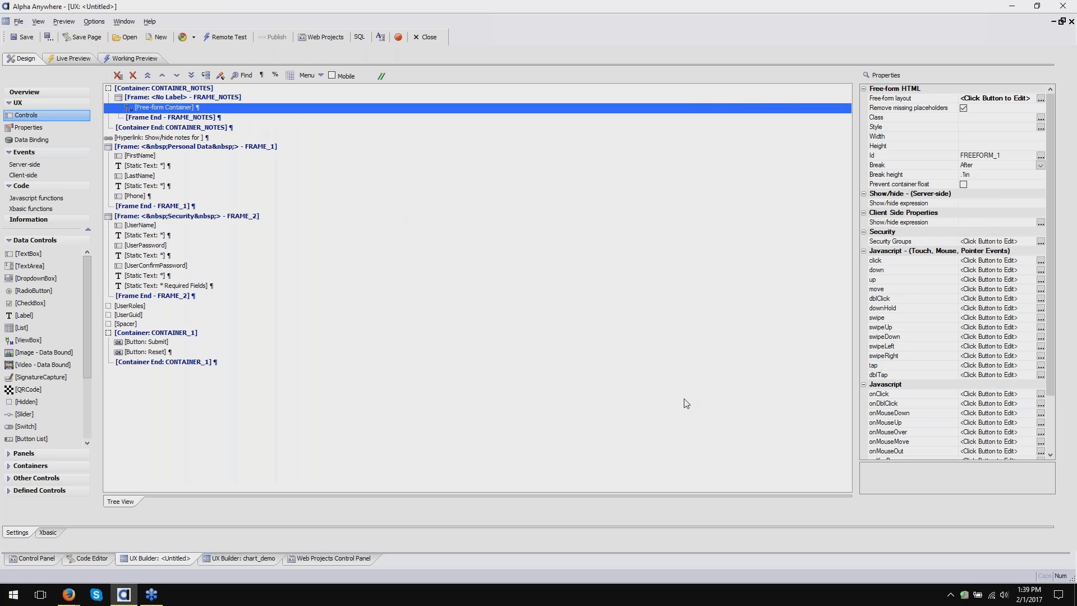
# - Return to the HTTP_Demo Web Projects Control Panel and bring up the open Firefox windows
pyautogui.click(354, 560)
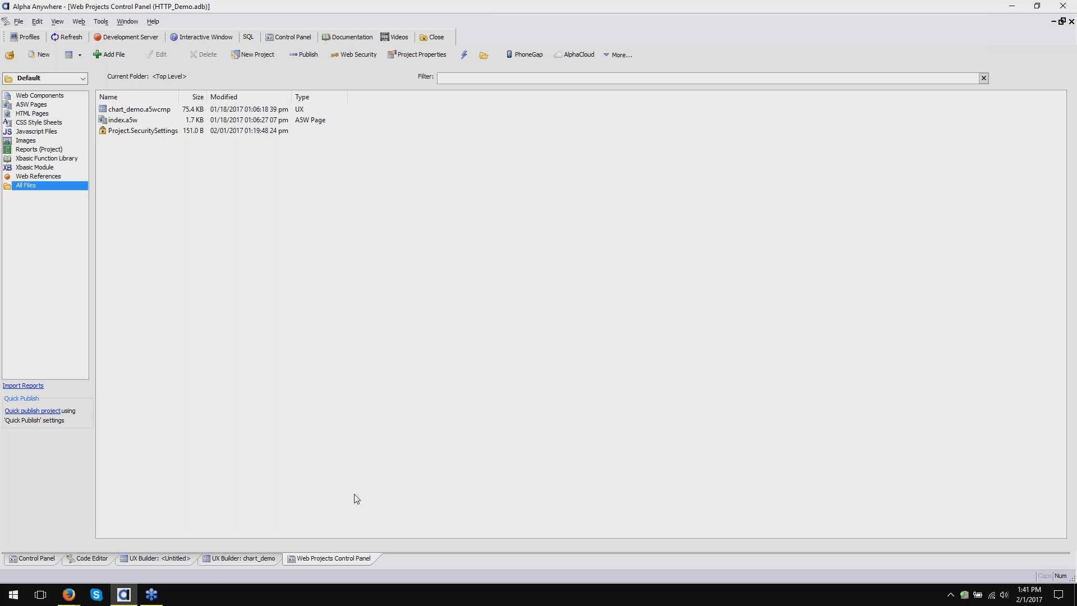
pyautogui.click(68, 594)
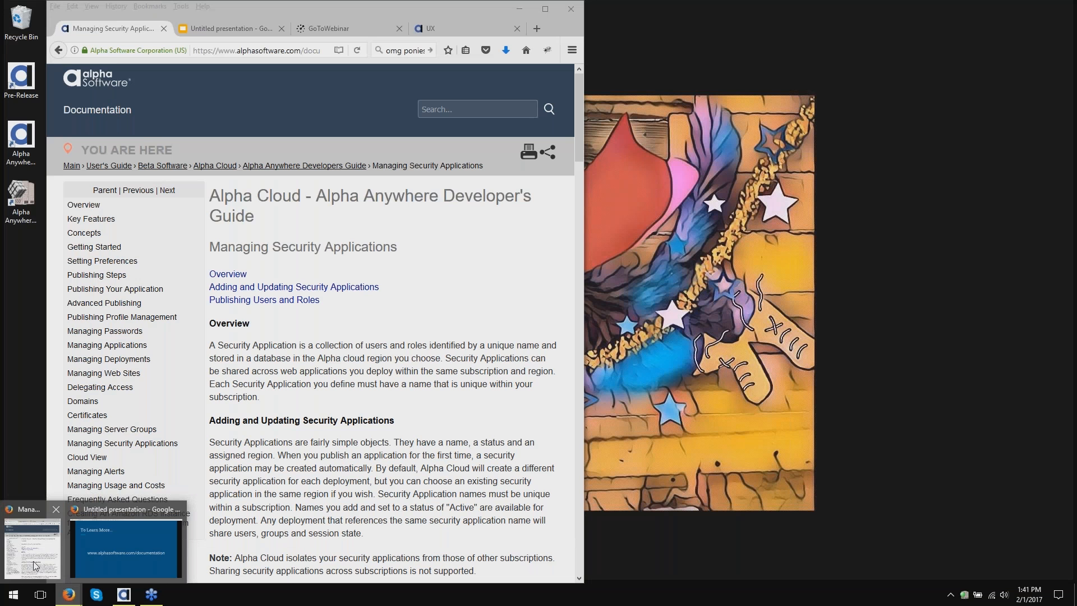
# - Search the Alpha Software Documentation in Firefox for 'a5ws_'
pyautogui.click(35, 568)
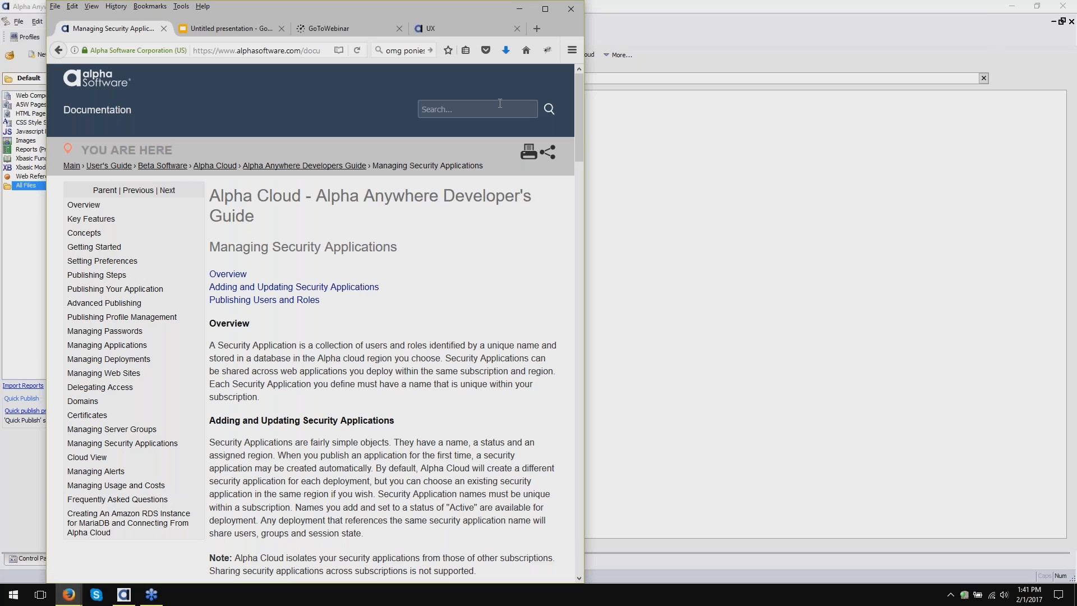
pyautogui.click(500, 103)
pyautogui.write('a5ws_')
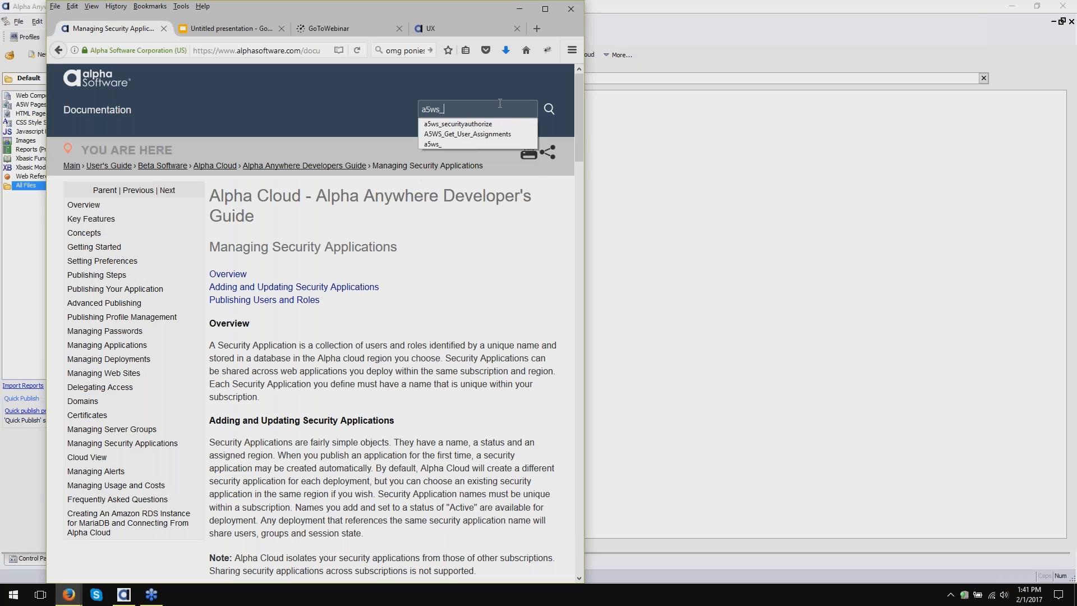
pyautogui.press('Return')
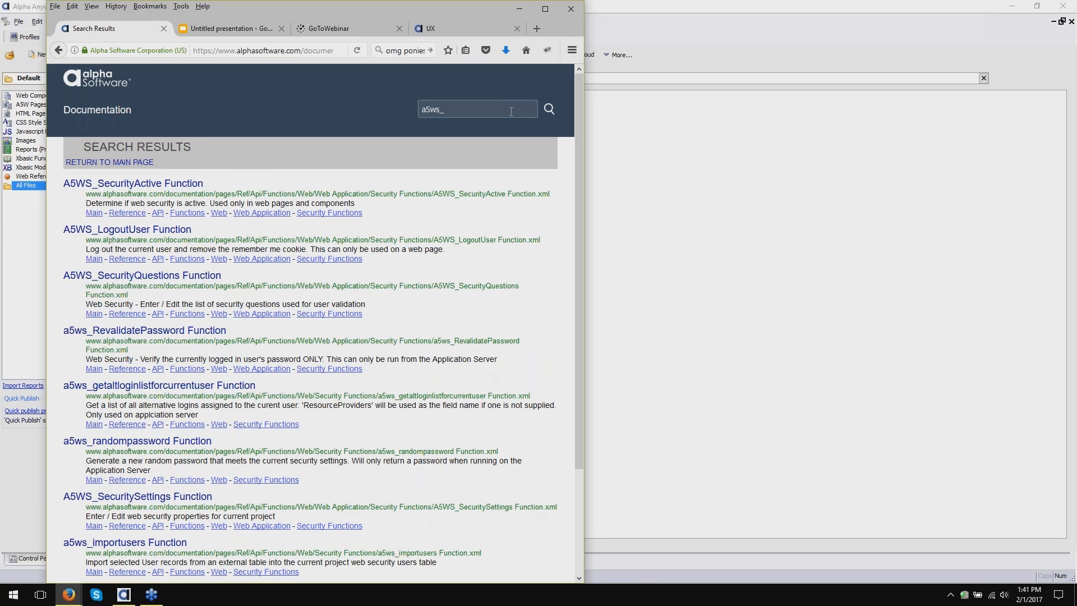
# - Open the Web Application Security Functions page and browse the A5WS_ function list
pyautogui.click(339, 217)
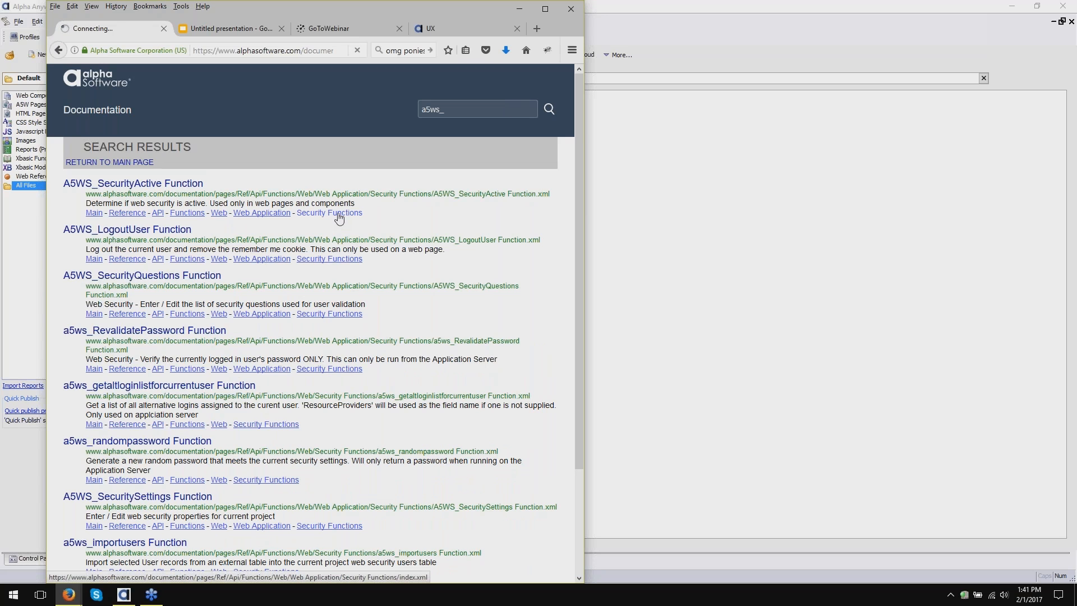
pyautogui.scroll(-1, 524, 435)
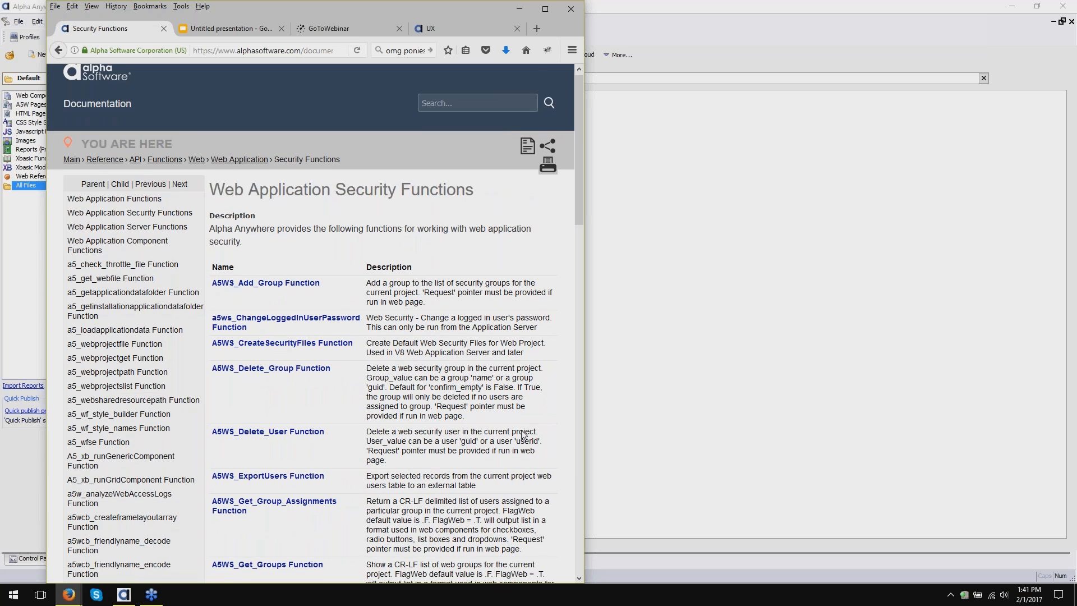
pyautogui.scroll(-3, 523, 435)
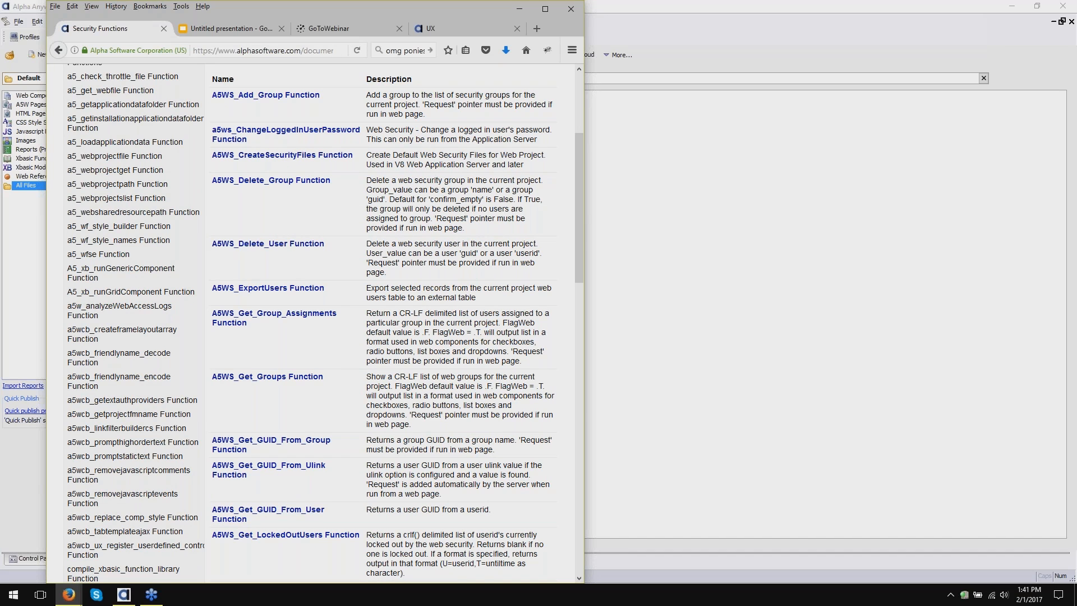
pyautogui.scroll(-3, 325, 323)
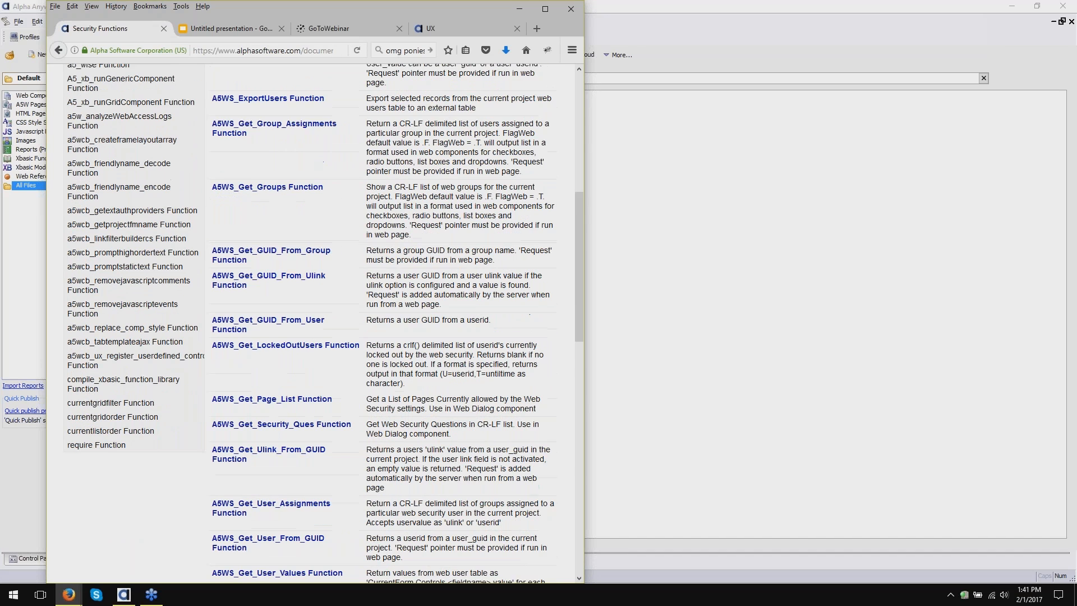
pyautogui.scroll(-2, 325, 323)
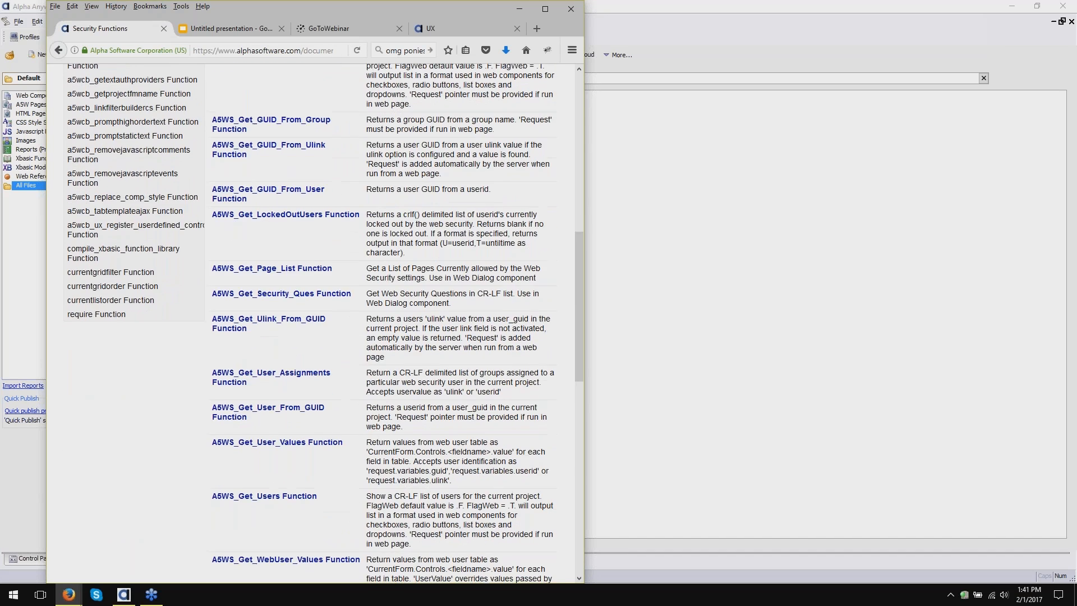
pyautogui.scroll(-2, 559, 379)
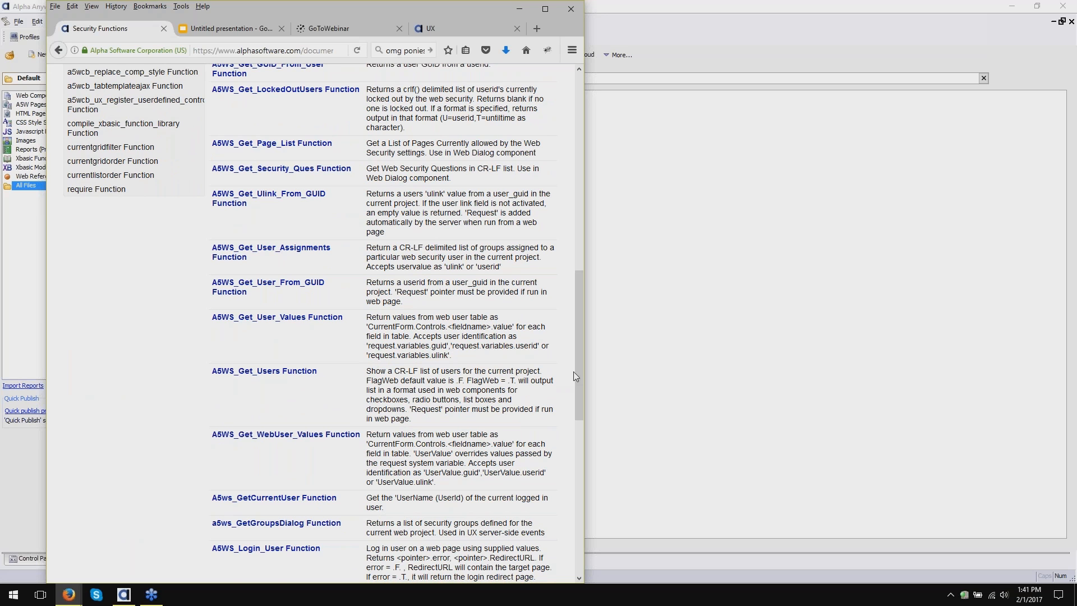
pyautogui.moveTo(576, 391); pyautogui.dragTo(527, 186)
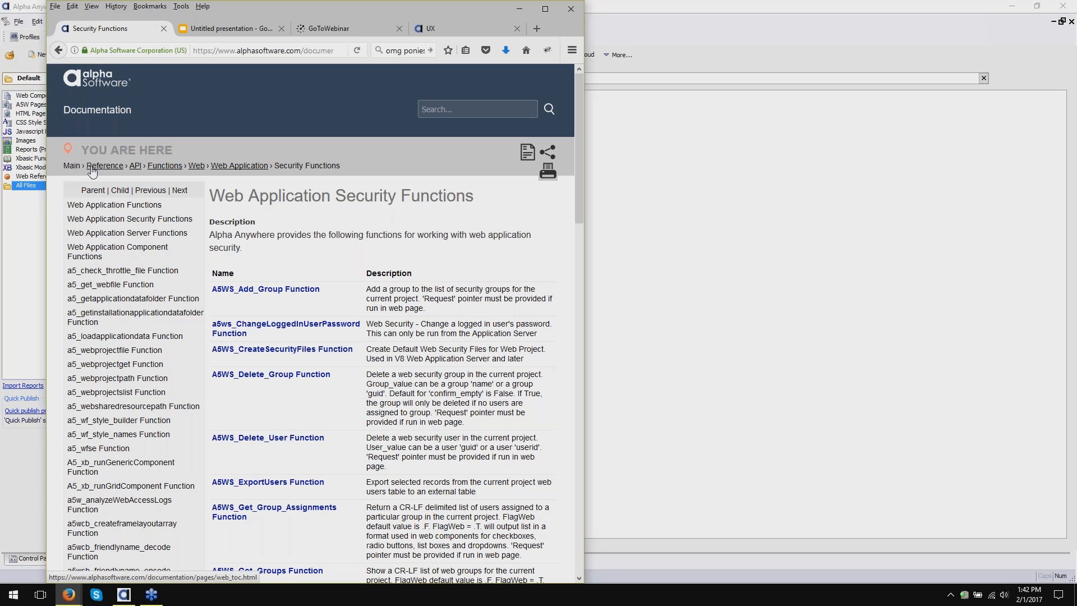
# - Go via Main > How To > Security Topics to 'How to Register New Users' and open the 'Creating an Account for a New User' video
pyautogui.click(72, 169)
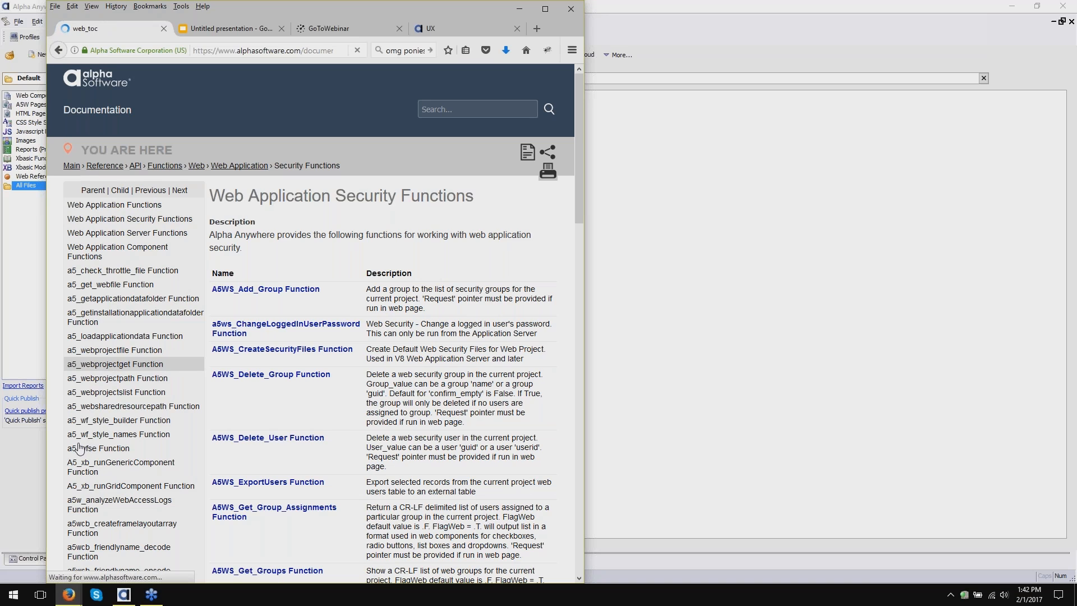
pyautogui.click(237, 370)
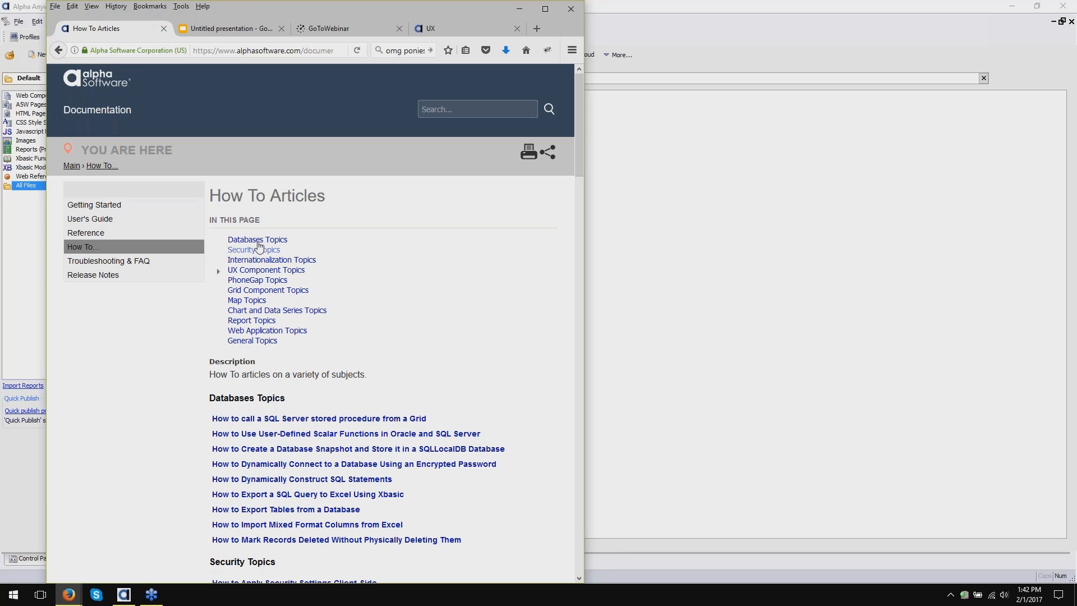
pyautogui.click(258, 251)
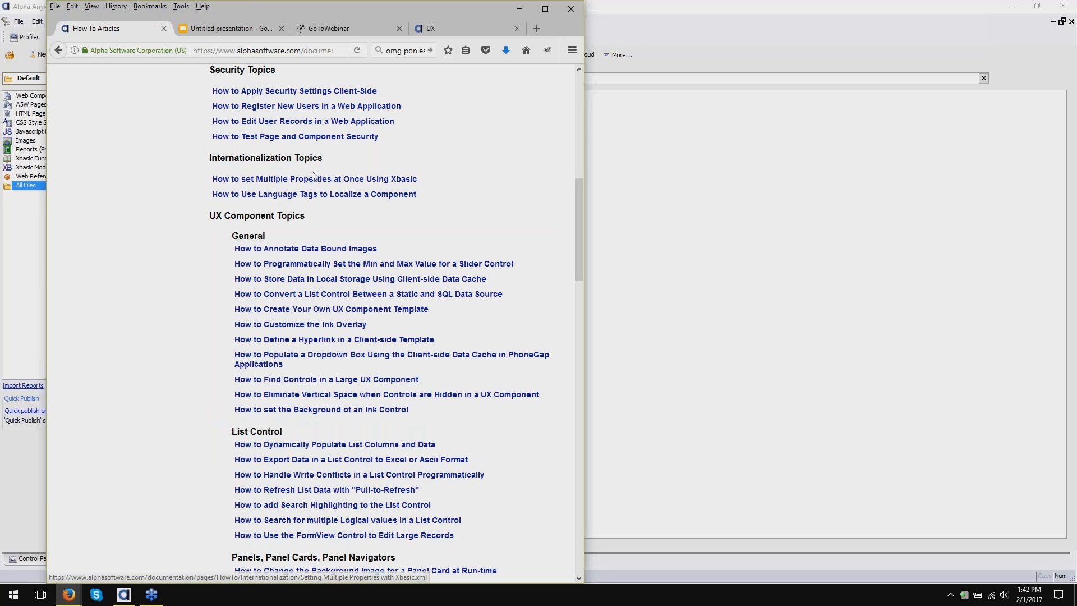
pyautogui.scroll(2, 307, 153)
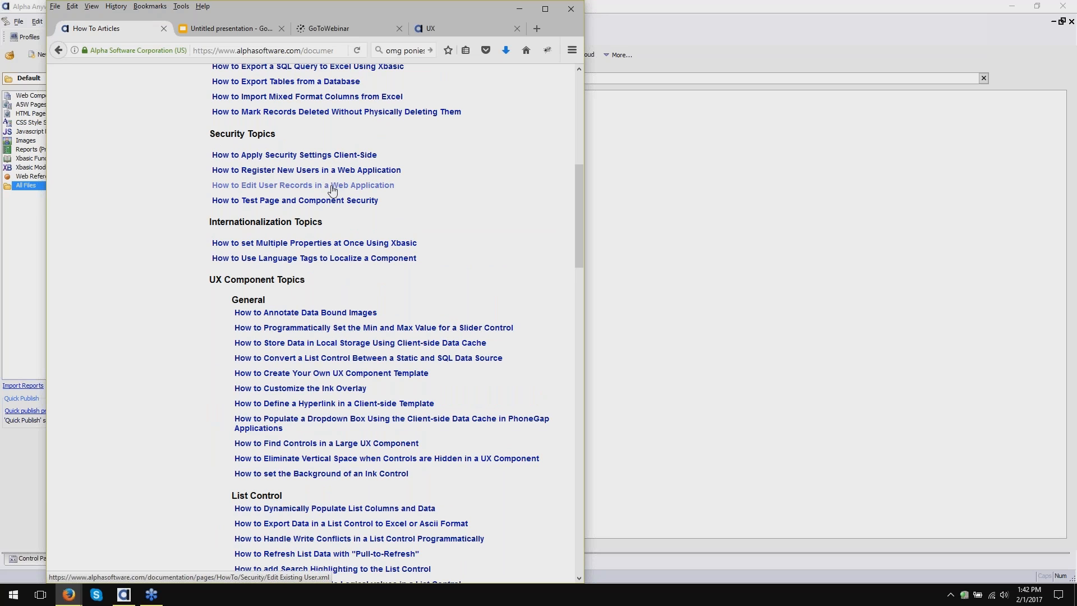
pyautogui.click(330, 170)
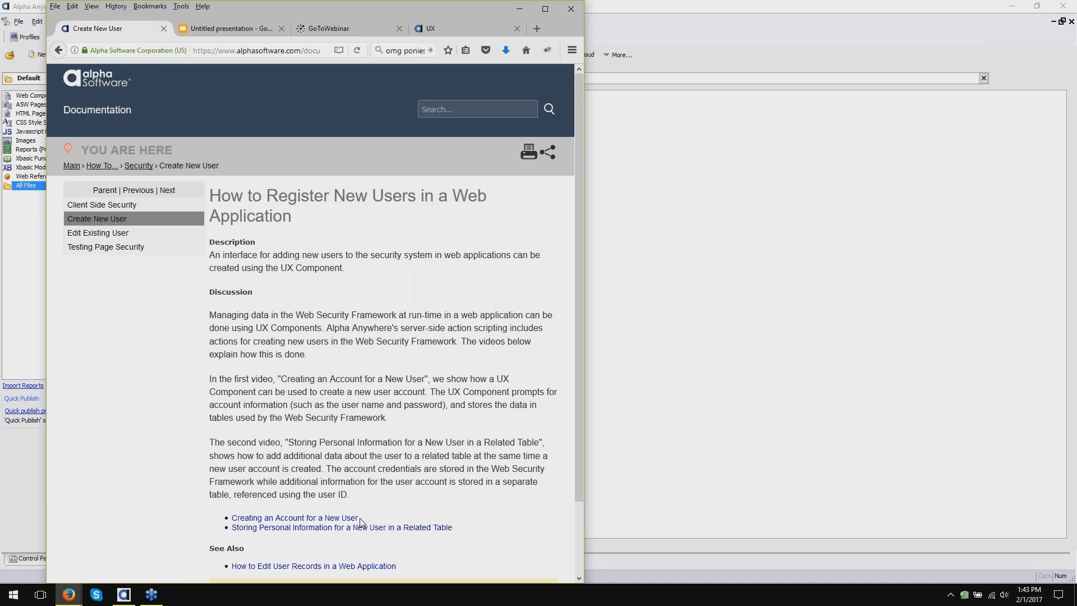
pyautogui.scroll(-3, 281, 521)
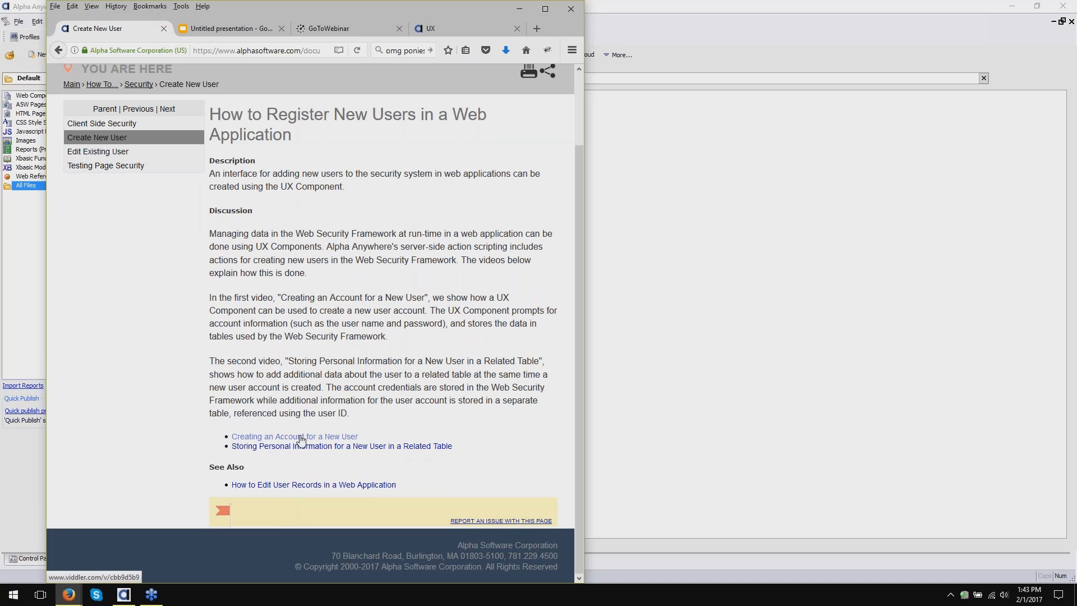
pyautogui.click(303, 437)
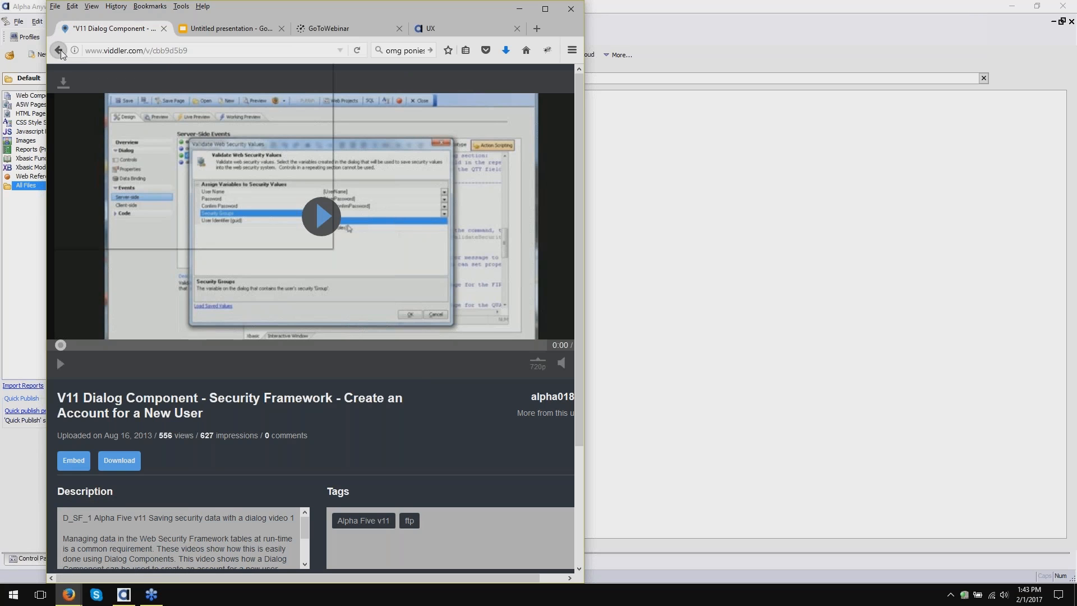
# - Go back through the Back-button history to the Create New User documentation article
pyautogui.rightClick(59, 51)
pyautogui.click(67, 80)
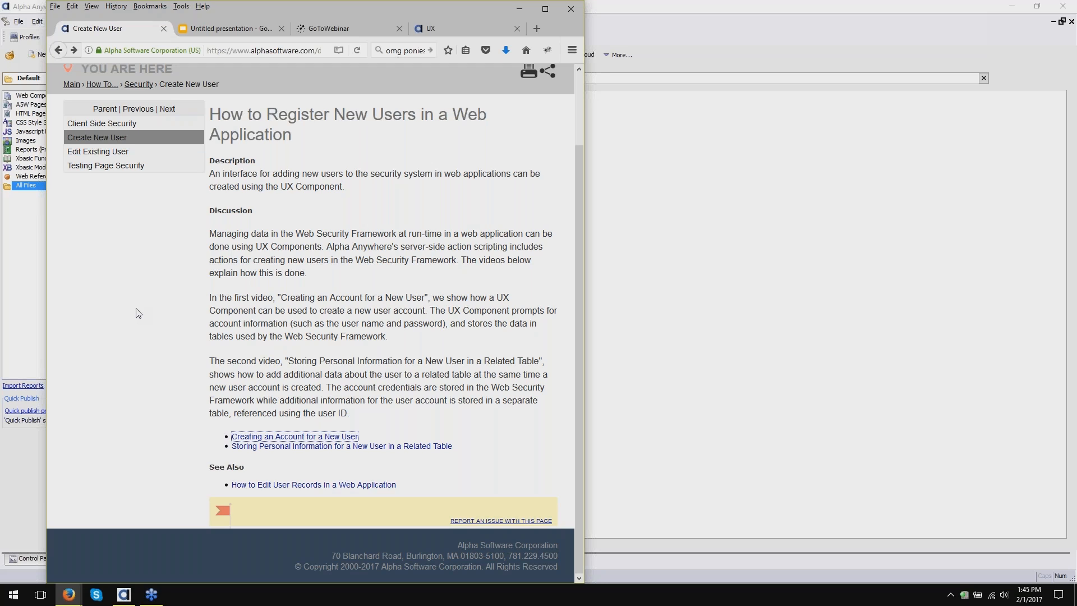
# - Bring the Alpha Anywhere window behind Firefox into focus
pyautogui.click(932, 384)
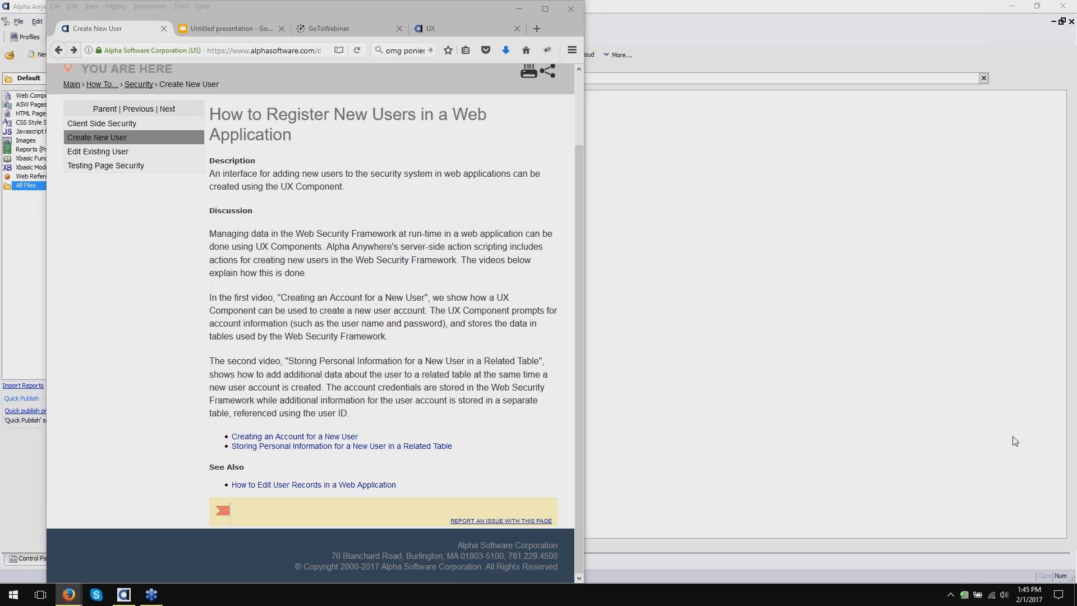